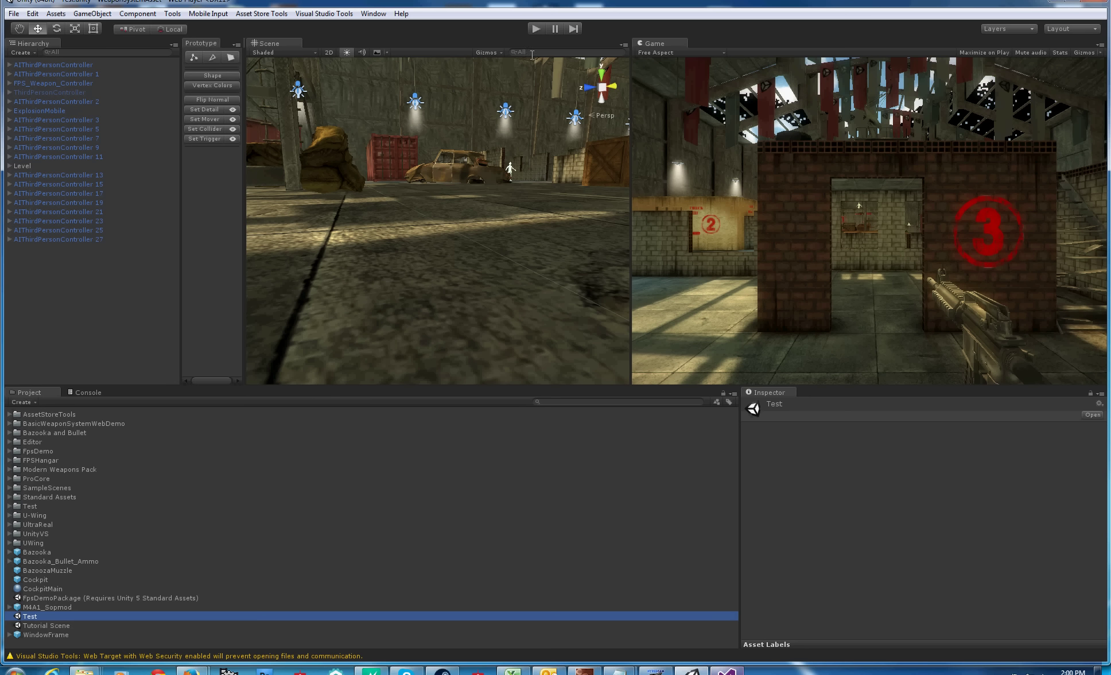
- Play-test the open first-person shooter scene, firing the weapon in the game view, and stop play mode
left_click(535, 34)
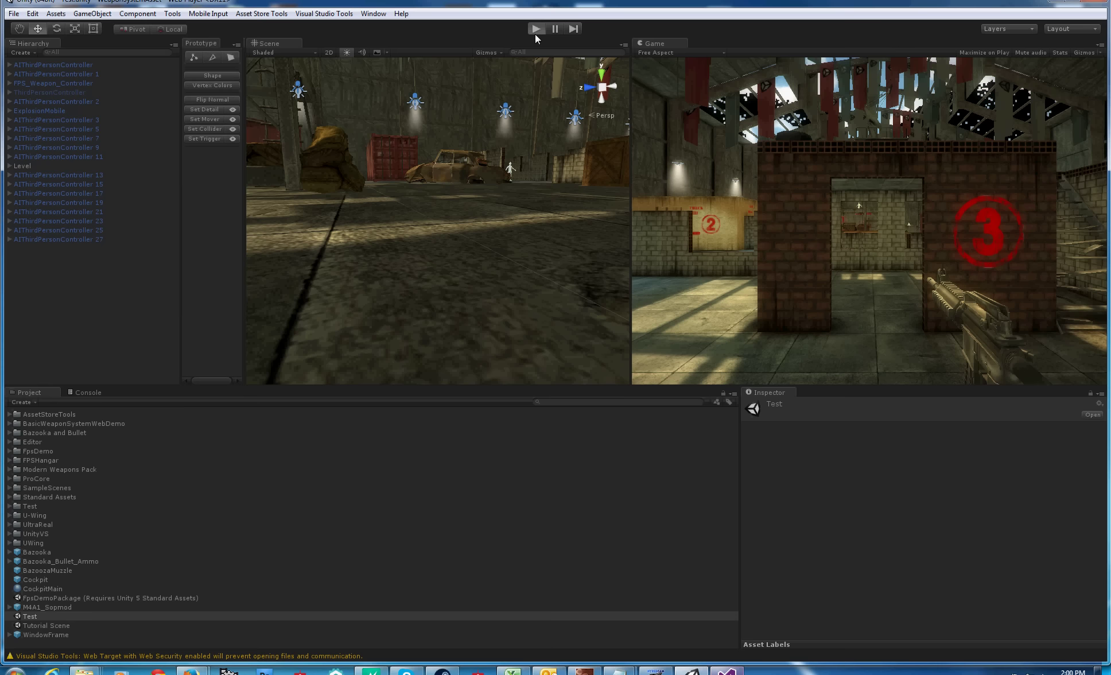
left_click(849, 209)
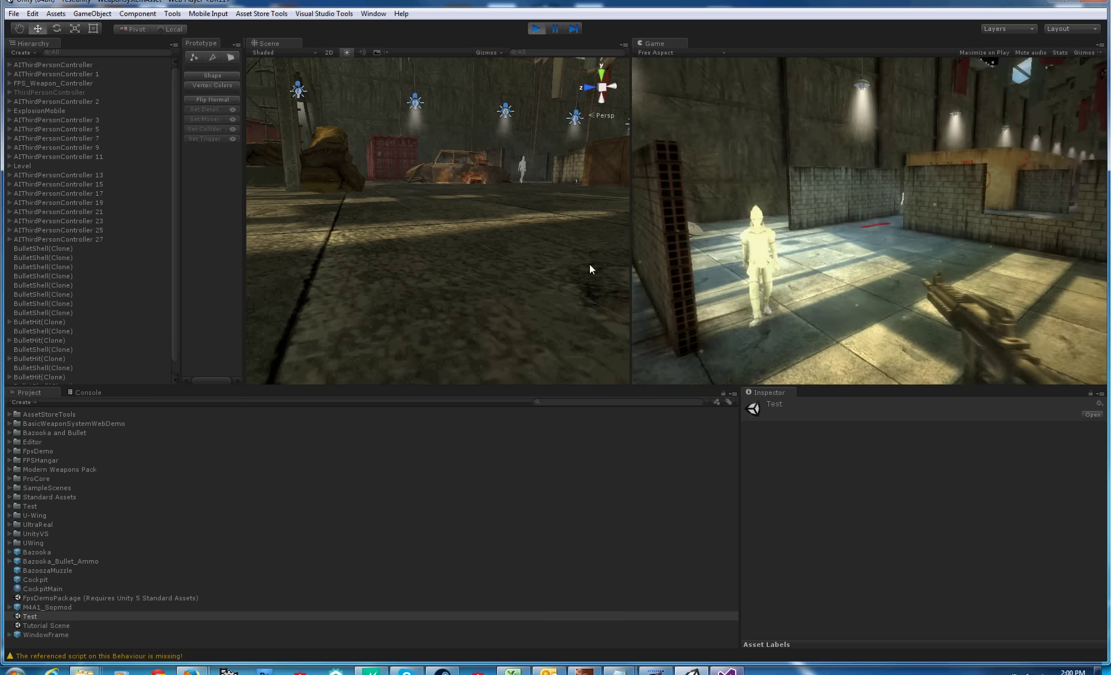
left_click(370, 293)
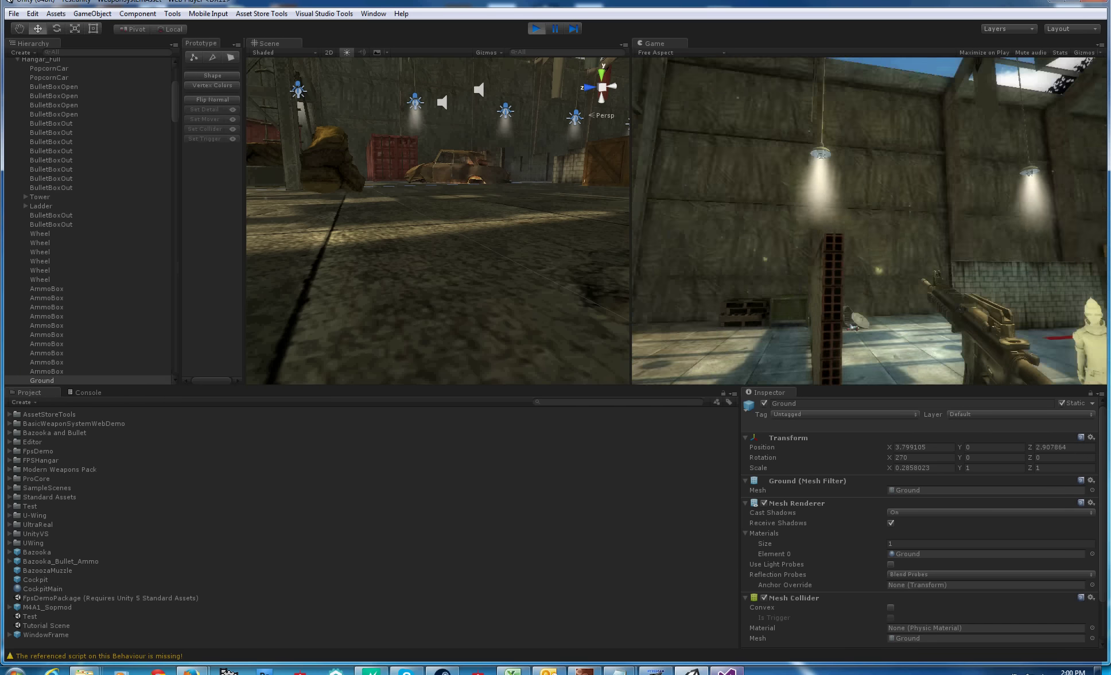
left_click(534, 28)
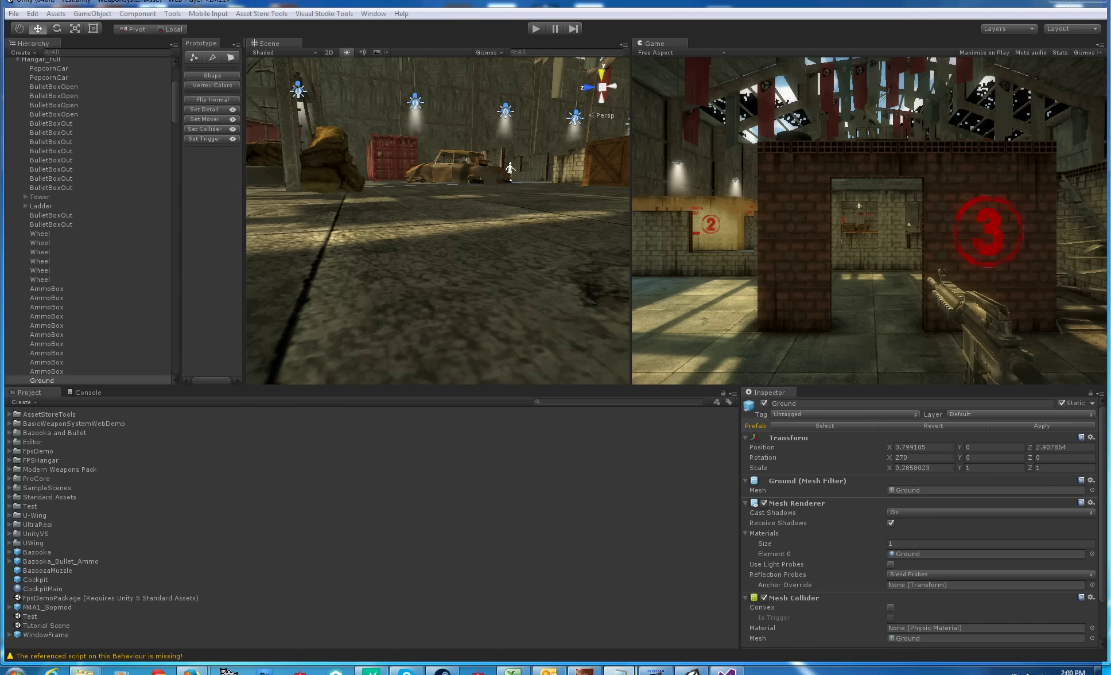
- Copy the FPS Hanger link (content/20040) from the Notepad list, view its Asset Store page in Firefox, and return to Notepad
key("alt+Tab")
left_click_drag(415, 185, 436, 275)
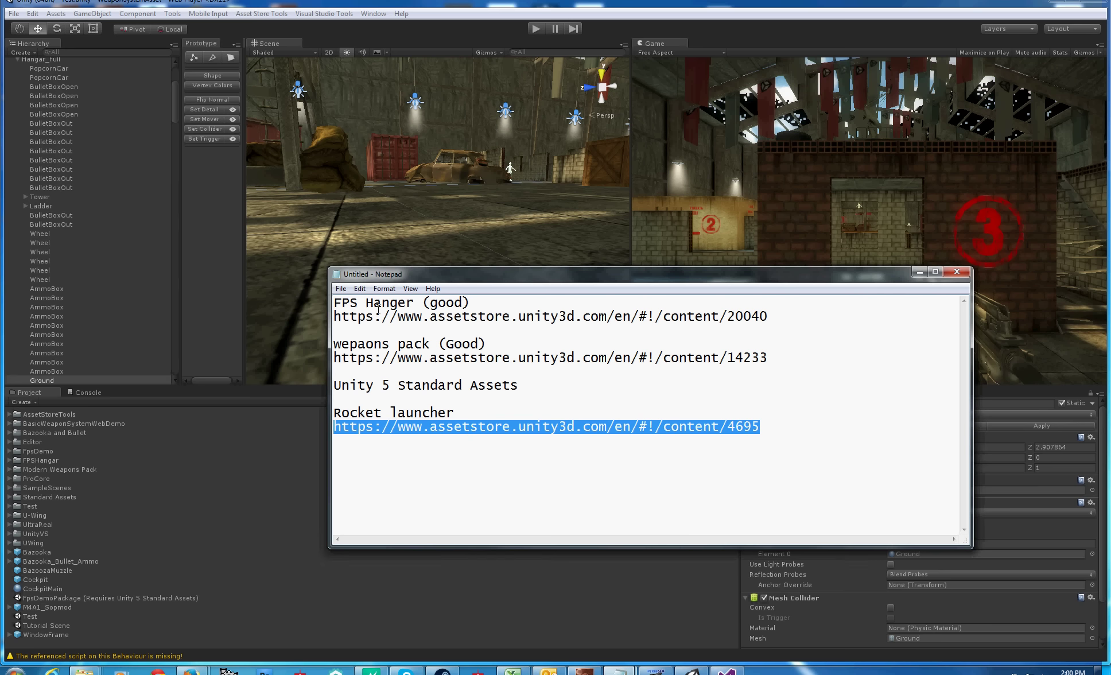
left_click_drag(797, 317, 333, 316)
key("ctrl+c")
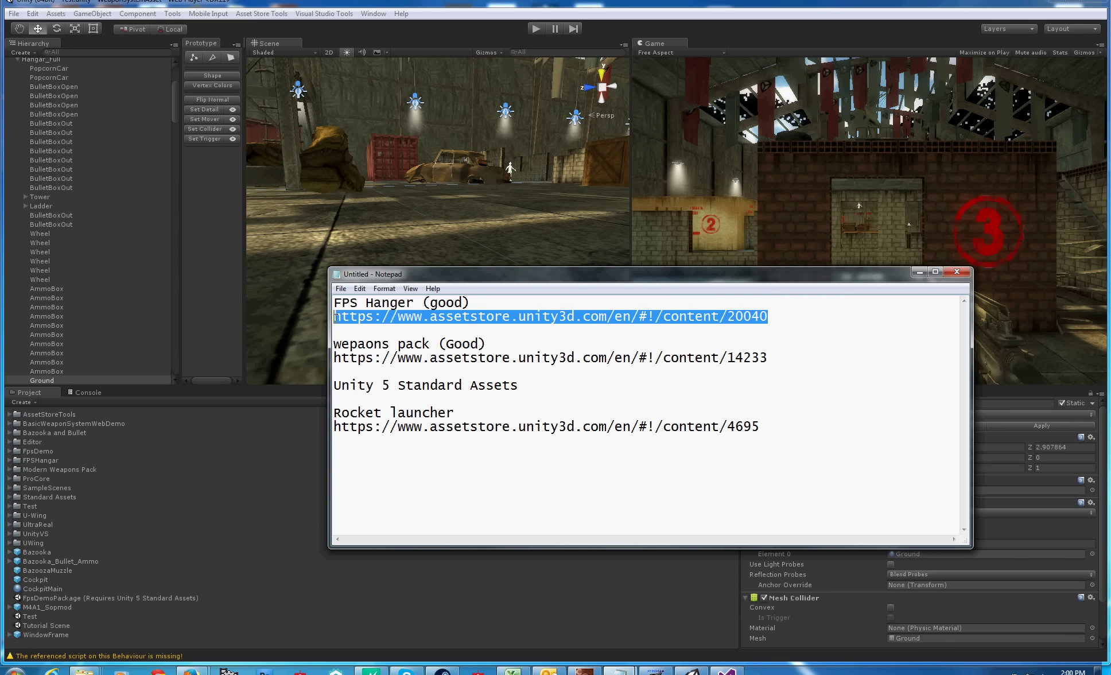
mouse_move(191, 670)
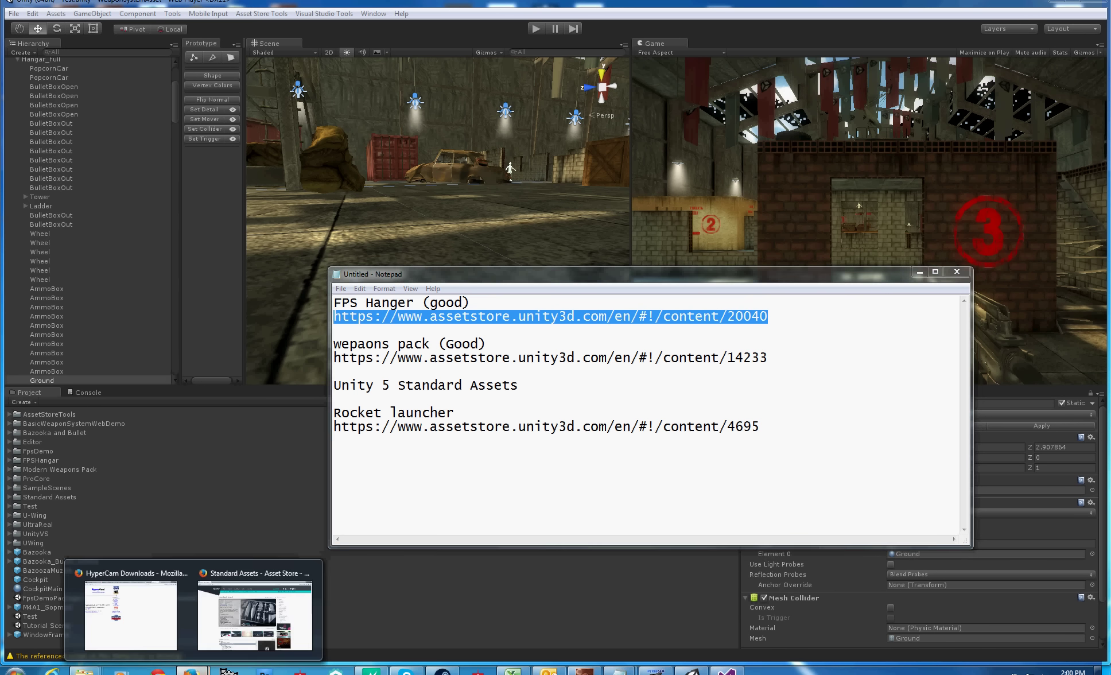
left_click(241, 617)
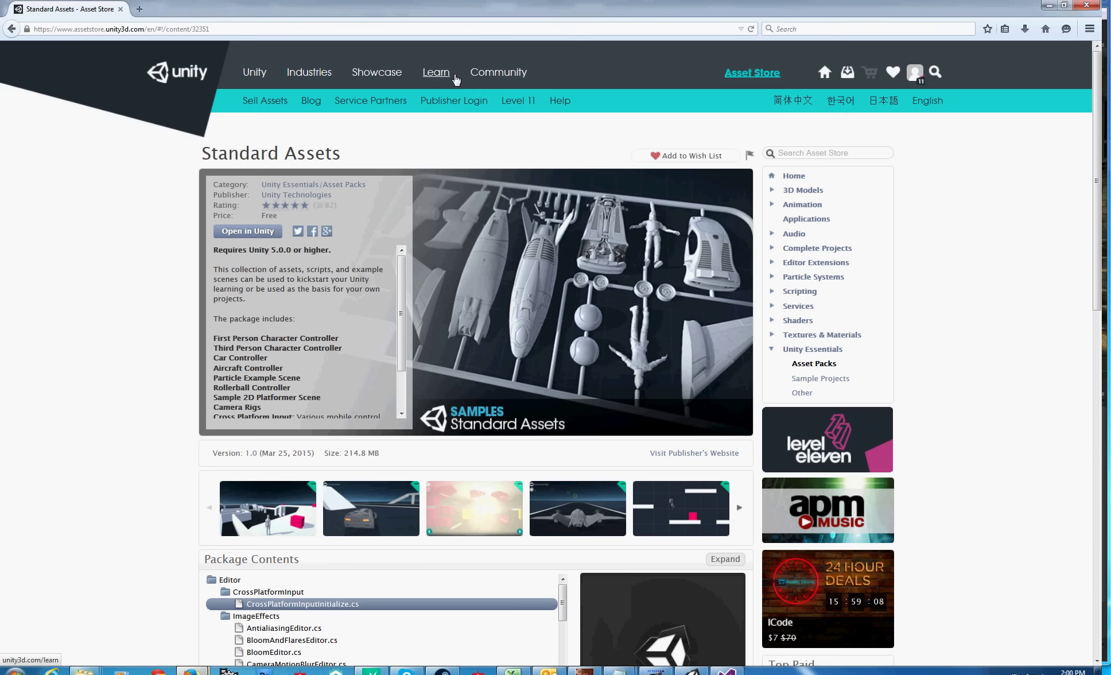
left_click(558, 30)
key("ctrl+v")
key("Return")
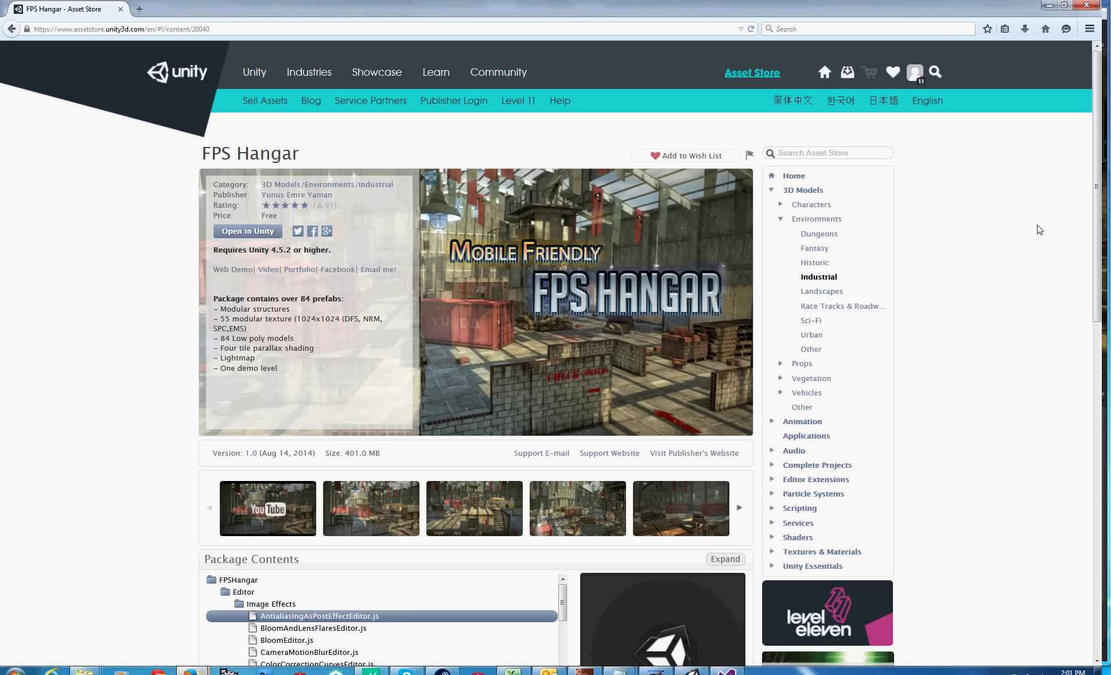
left_click(1044, 6)
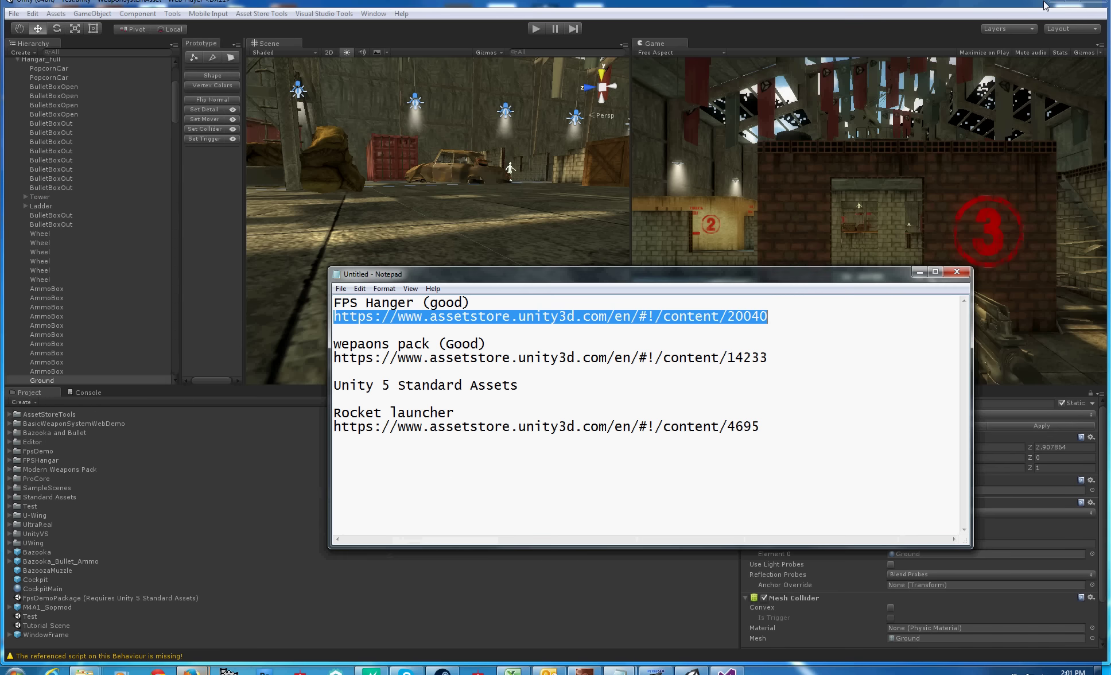
- View the Asset Store page for the weapons pack link (content/14233) from the Notepad list in Firefox, and return to Notepad
left_click_drag(768, 357, 335, 357)
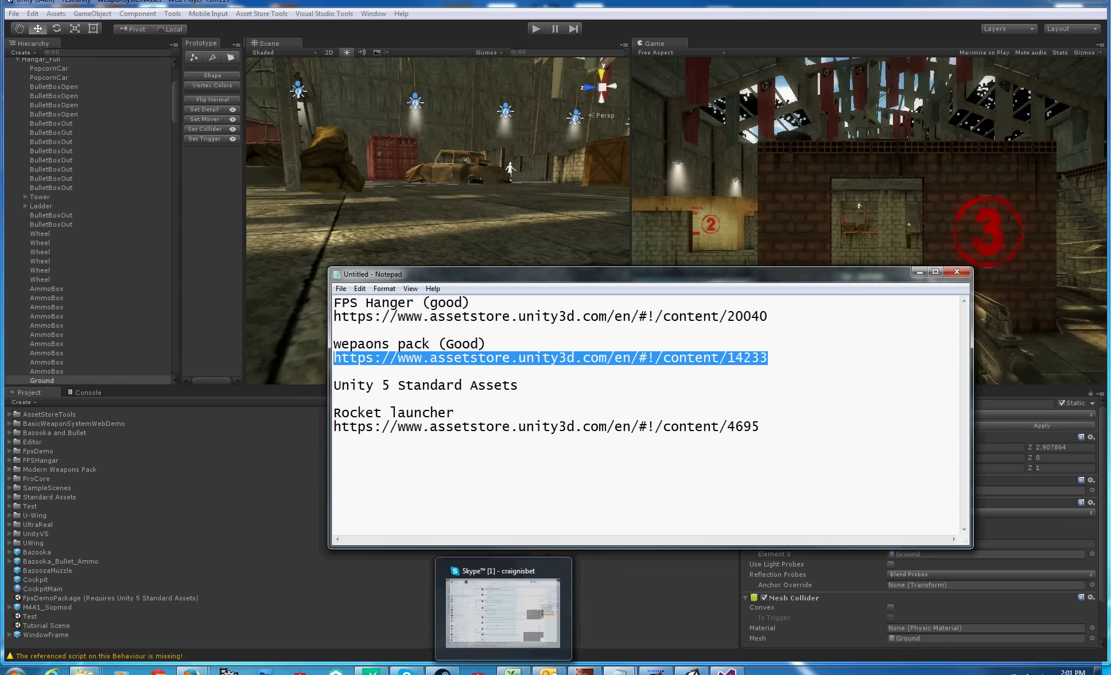
mouse_move(191, 671)
left_click(255, 614)
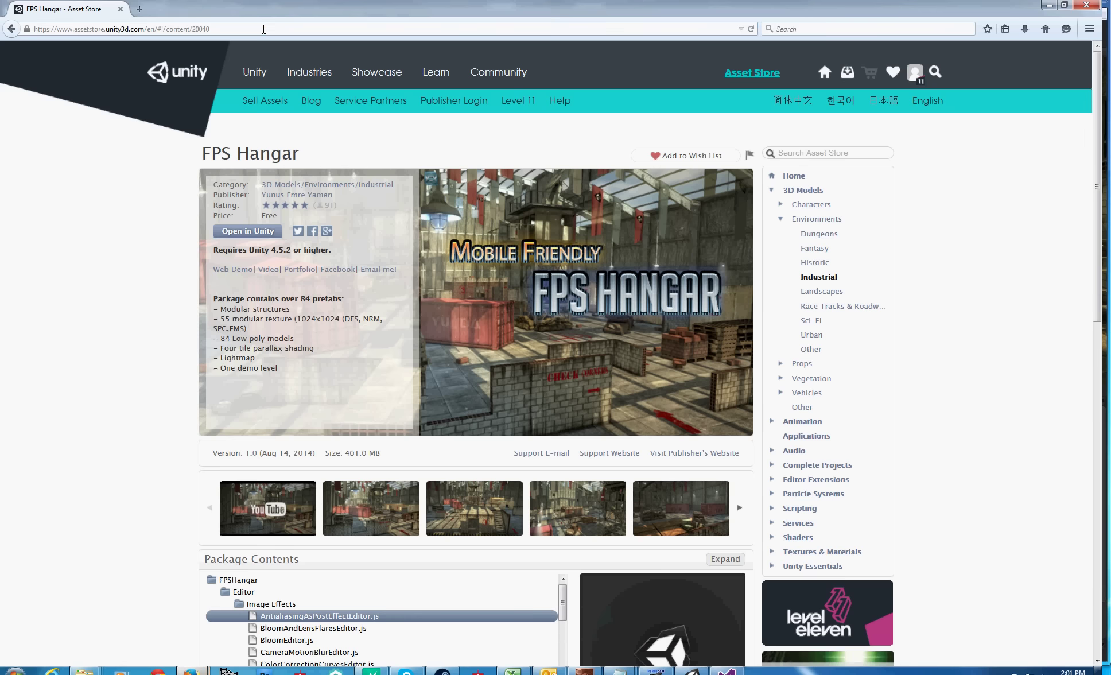
key("Return")
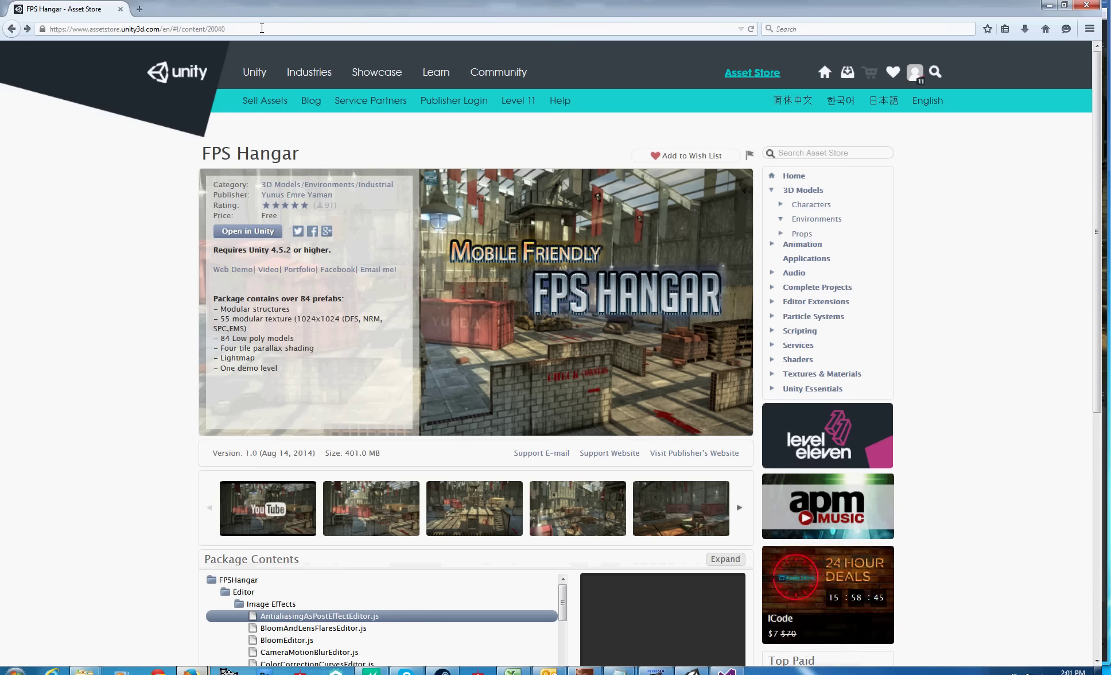
left_click(262, 28)
key("alt+Right")
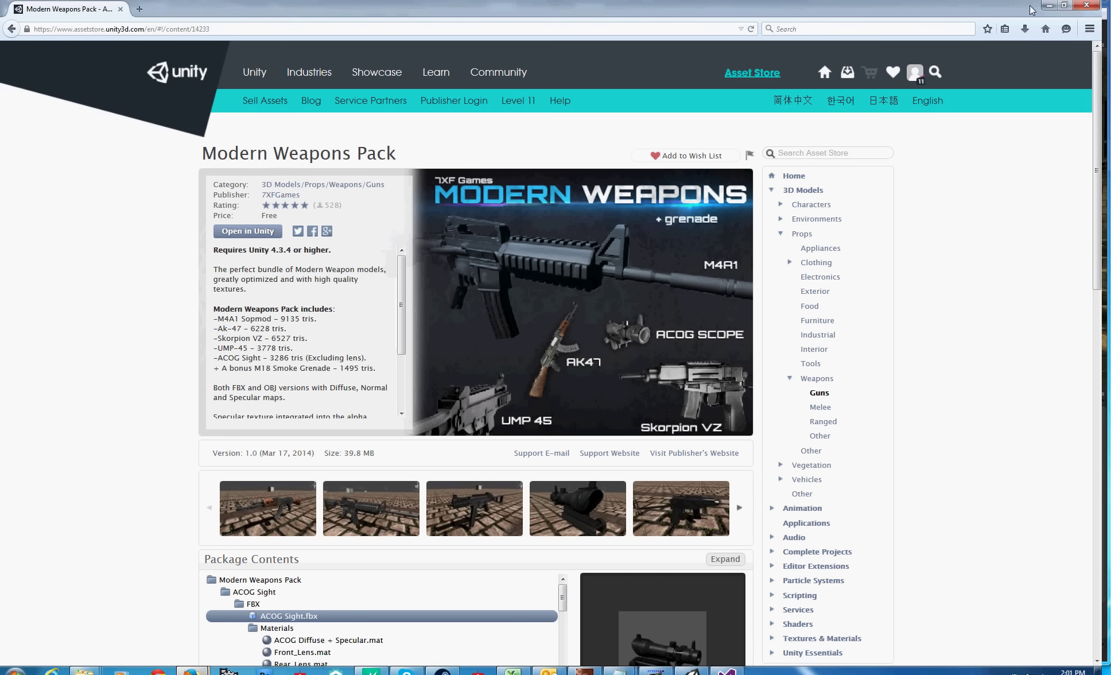
left_click(1048, 5)
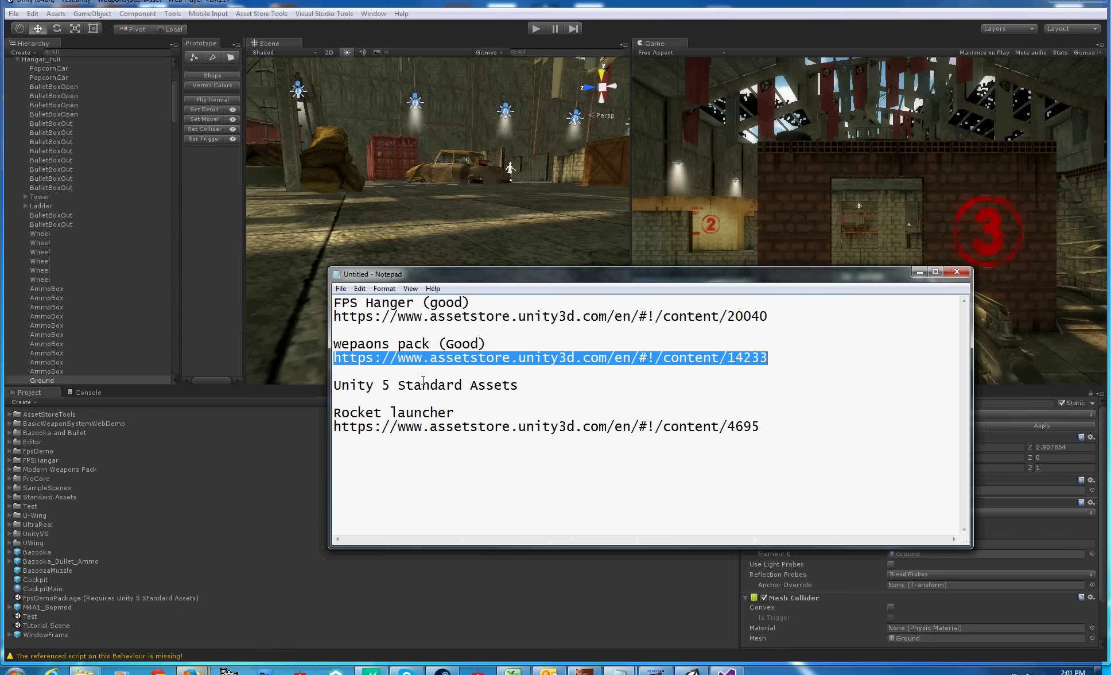
- Search the Asset Store in Firefox for "standar assets", view the Standard Assets package page, and return to Notepad
left_click_drag(516, 385, 333, 385)
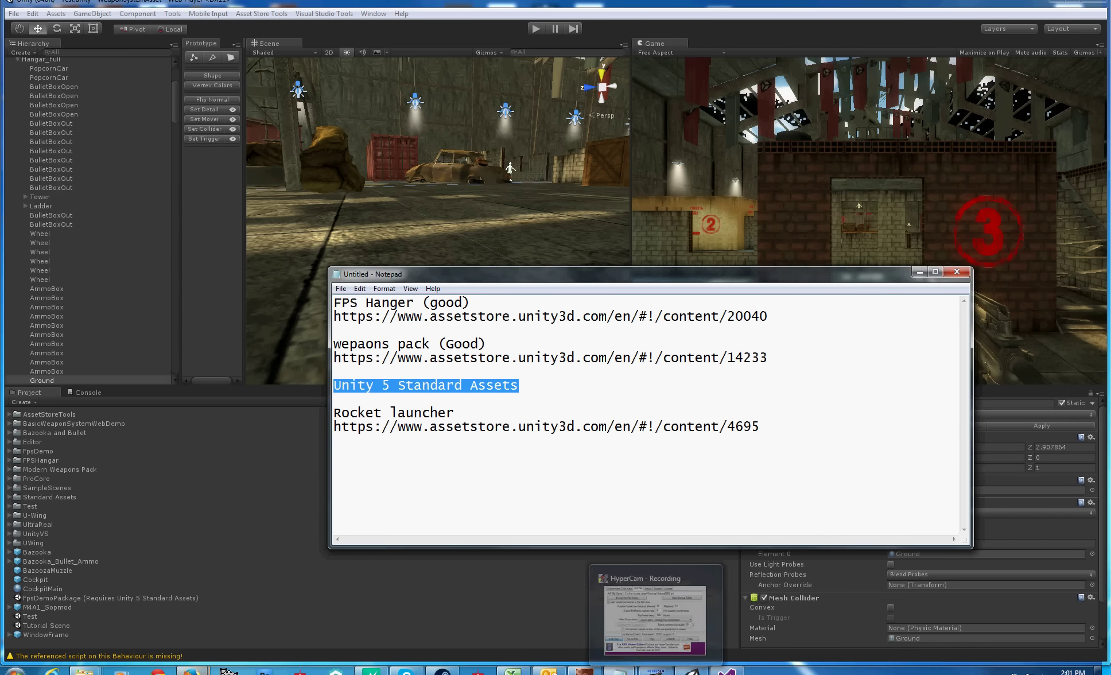
mouse_move(193, 669)
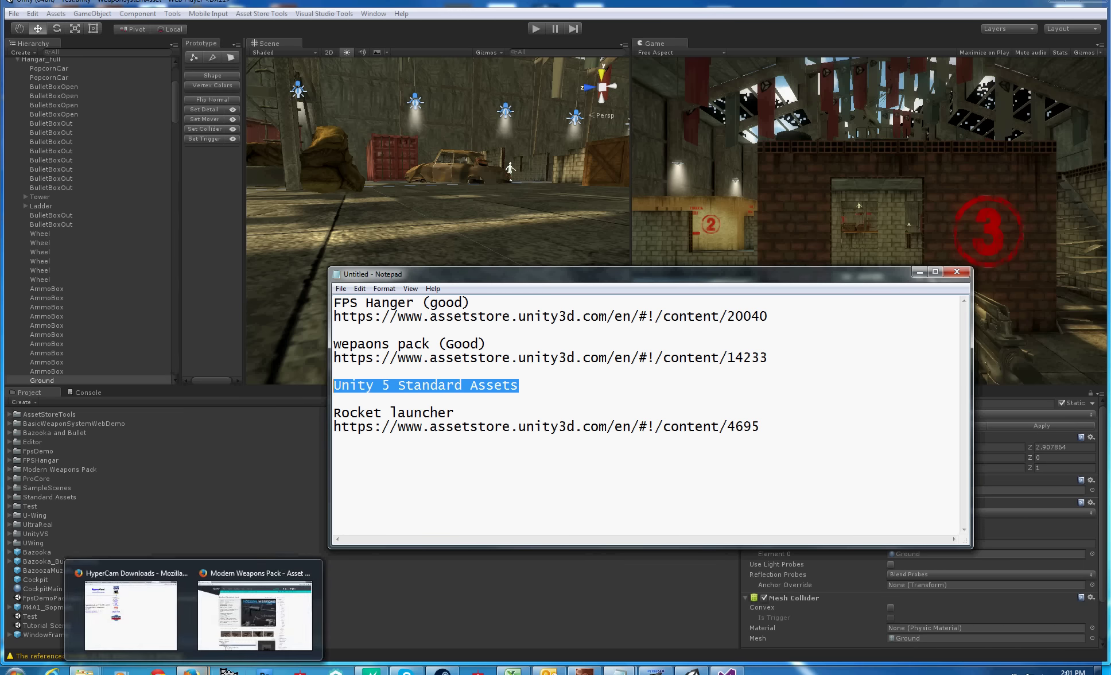
left_click(231, 654)
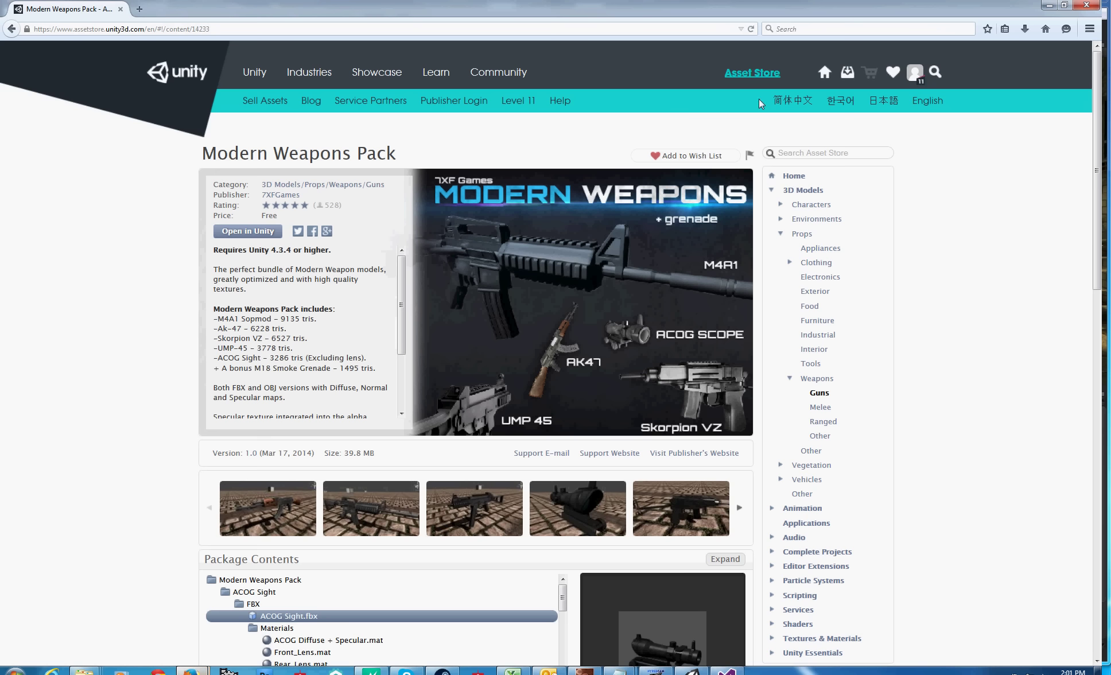
left_click(813, 153)
type("standar assets")
key("Return")
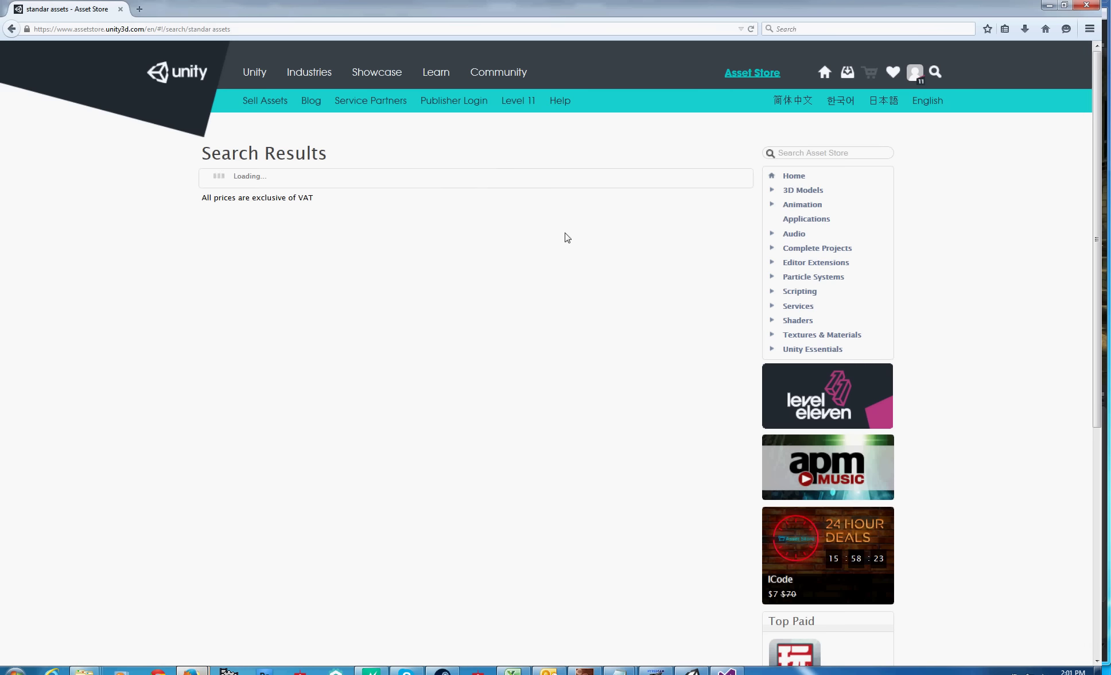
left_click(649, 182)
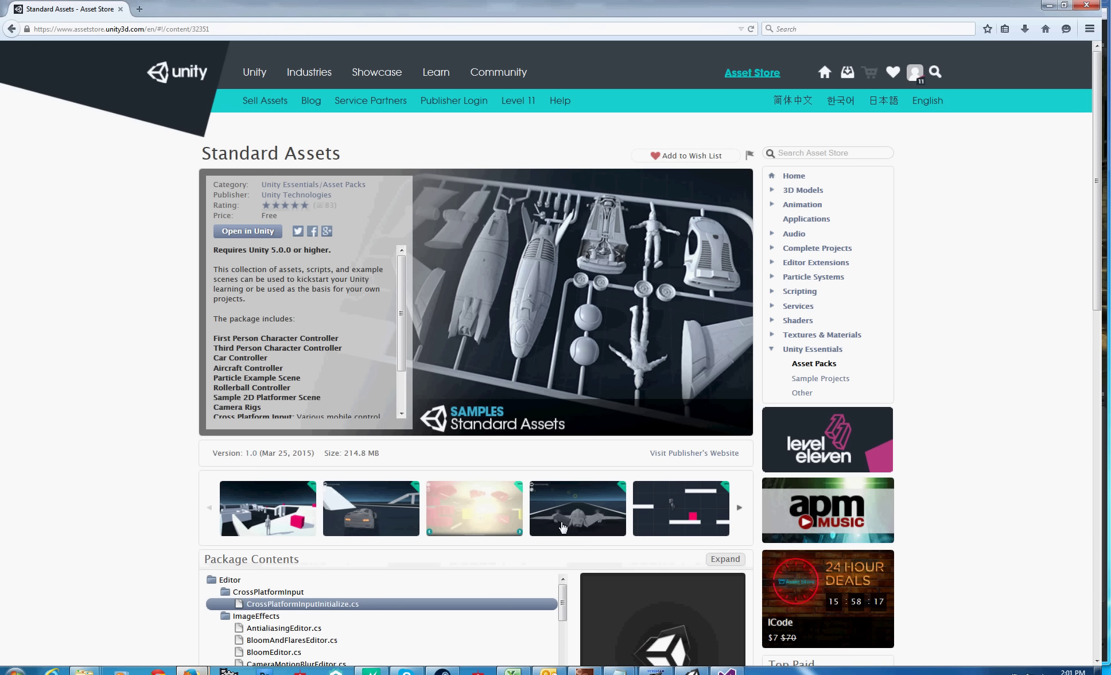
left_click(1048, 6)
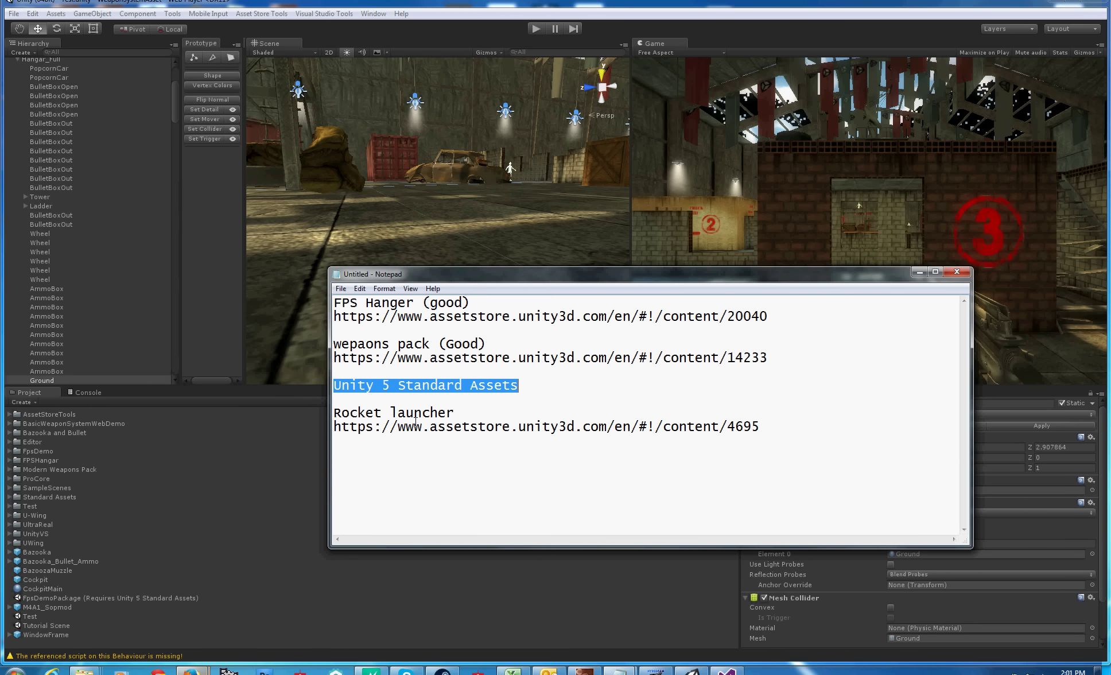
- Return to Unity, open the Hangar scene from FPSHangar's Scene folder, and run it briefly in play mode
left_click(918, 273)
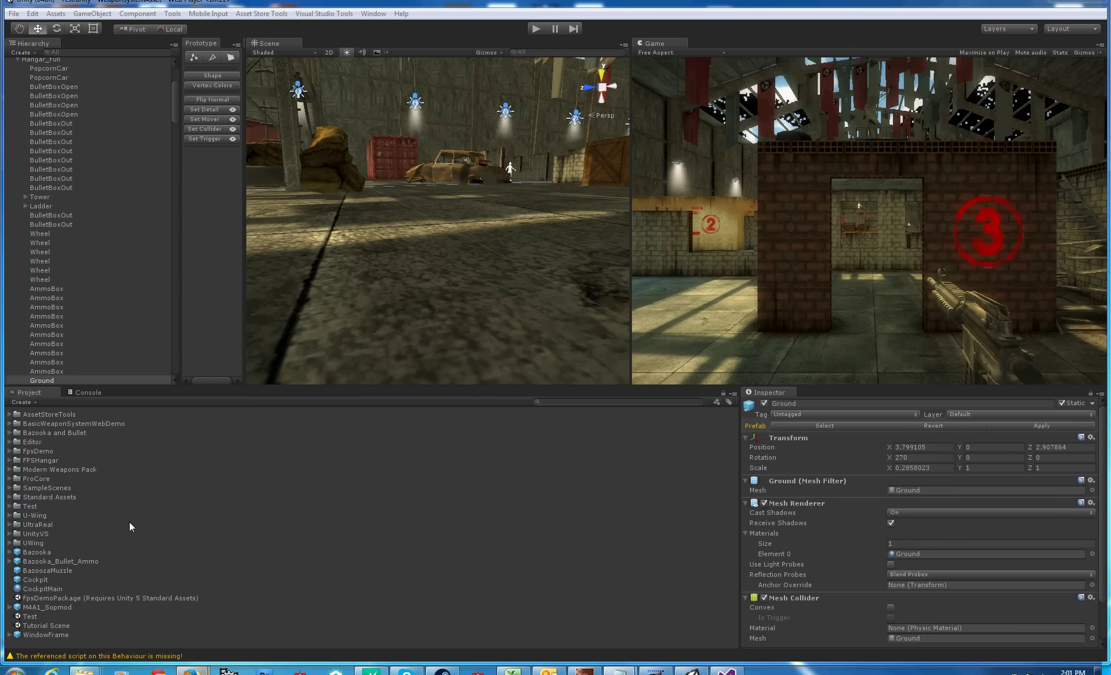
left_click(40, 478)
left_click(9, 459)
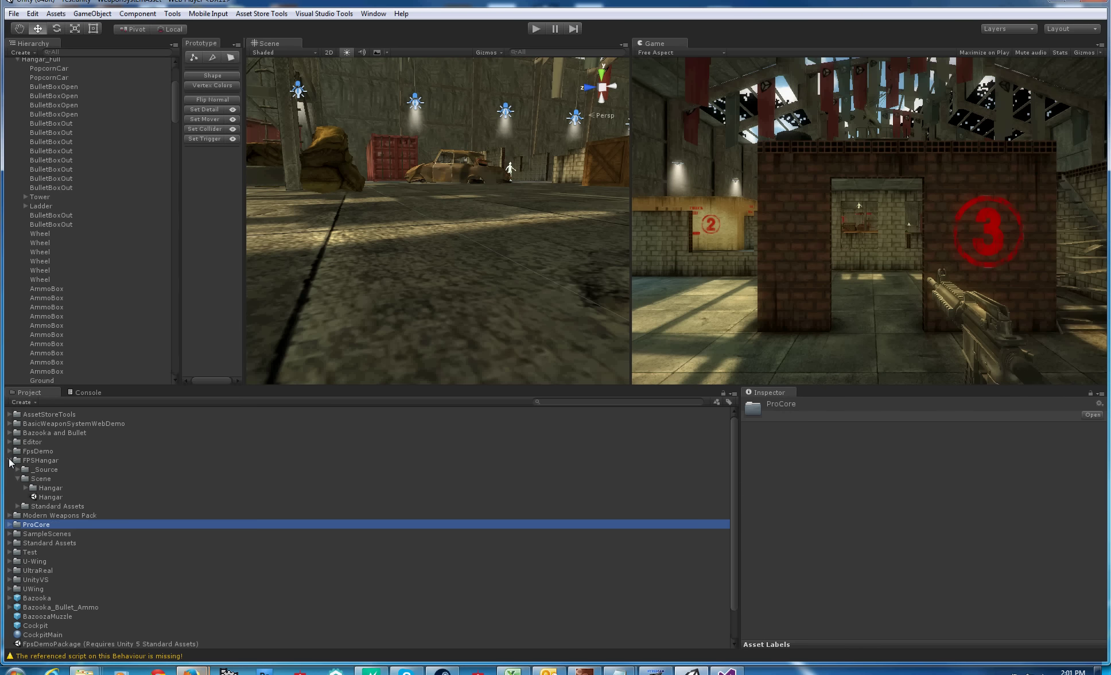
double_click(51, 497)
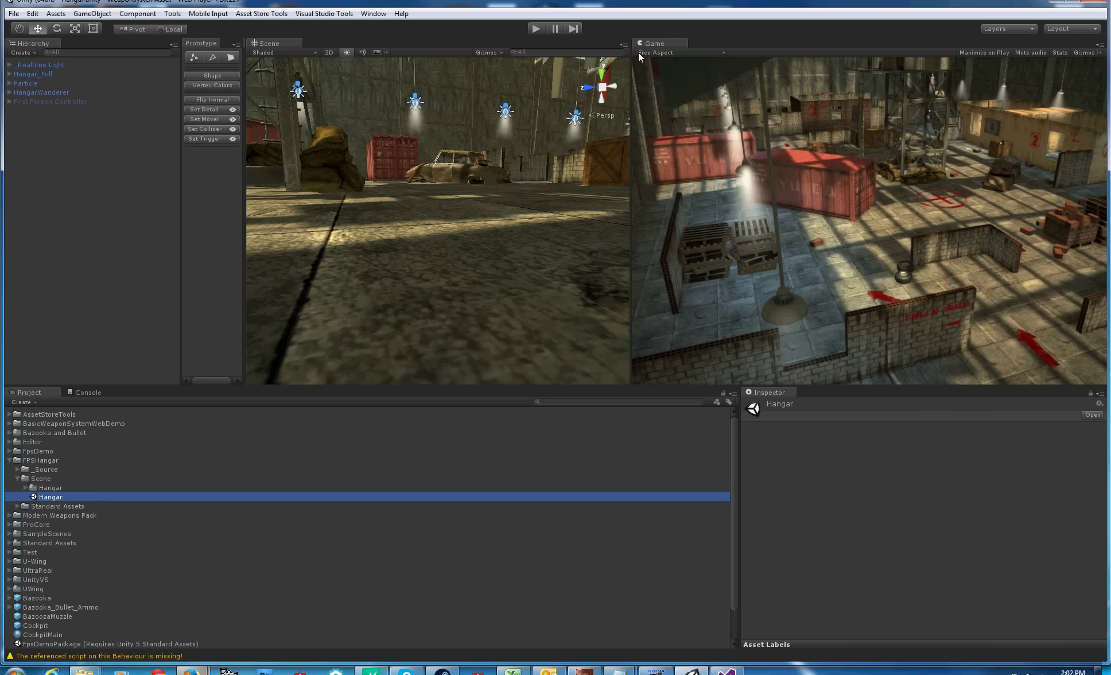
left_click(537, 28)
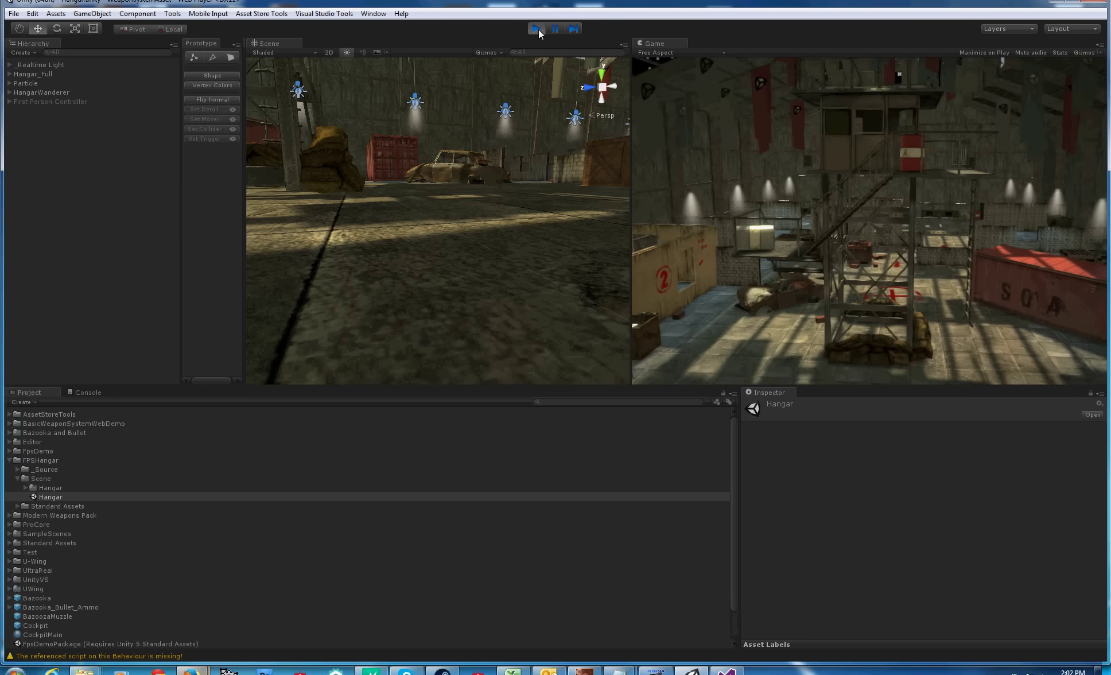
left_click(537, 29)
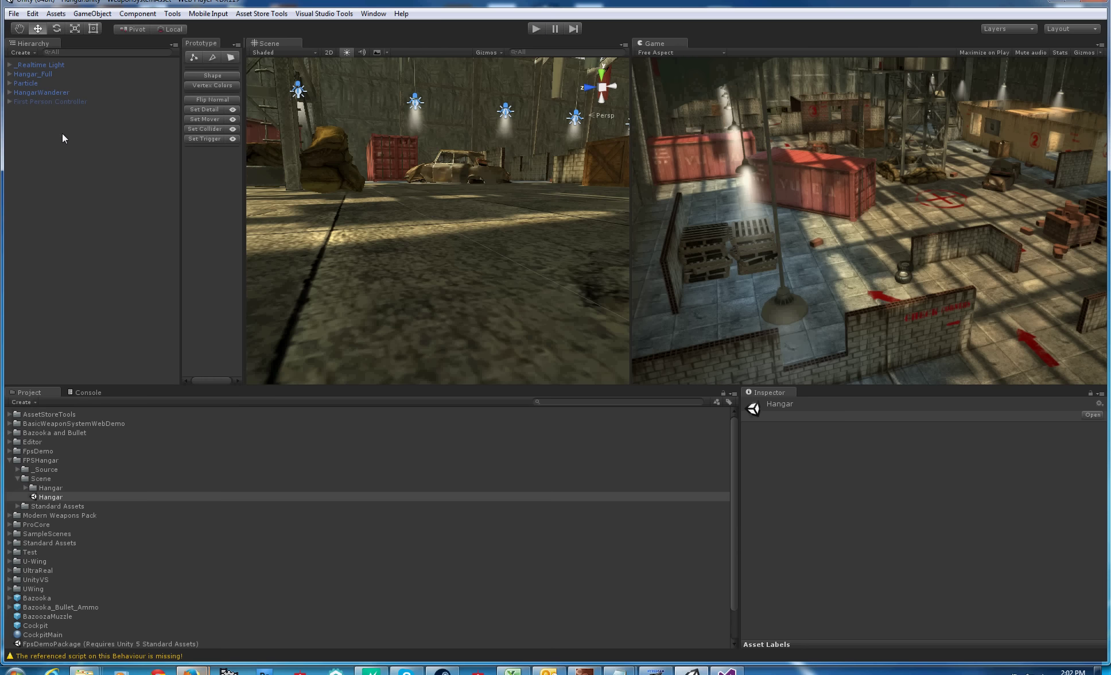
- Delete the First Person Controller and HangarWanderer objects from the Hangar scene
left_click(59, 102)
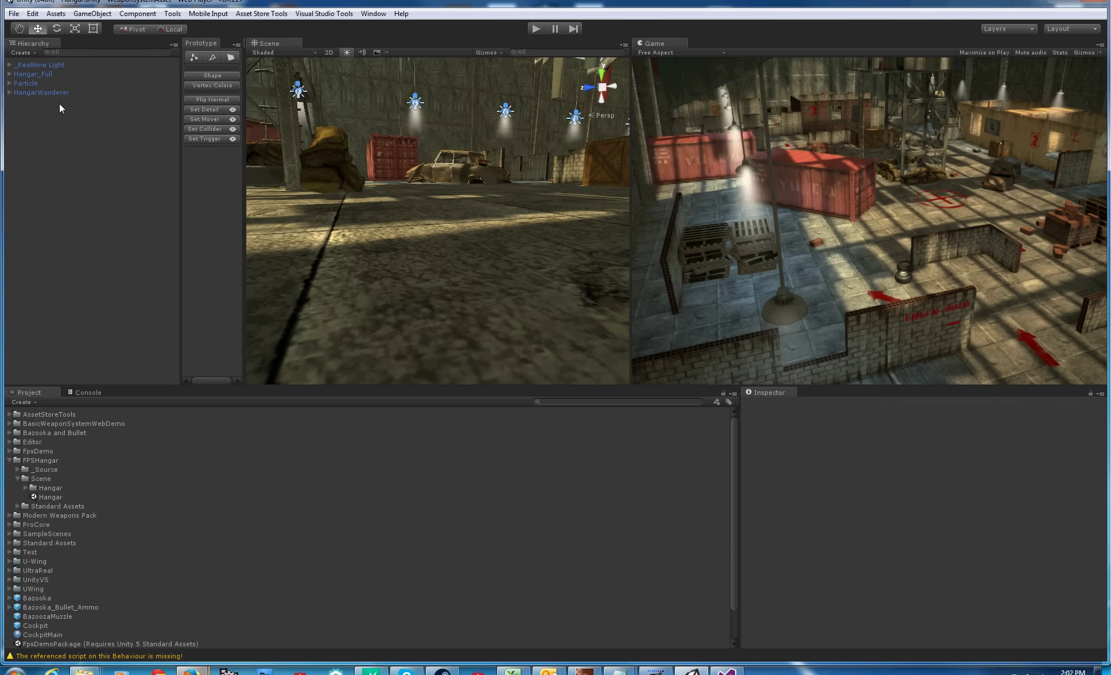
left_click(57, 94)
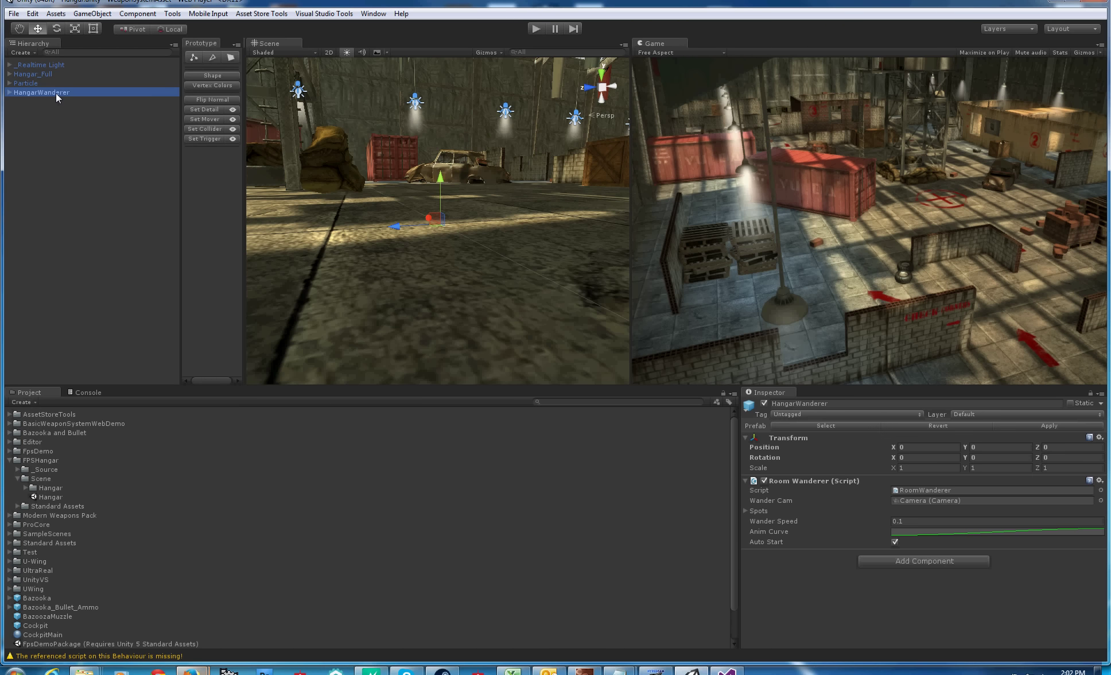
key("Delete")
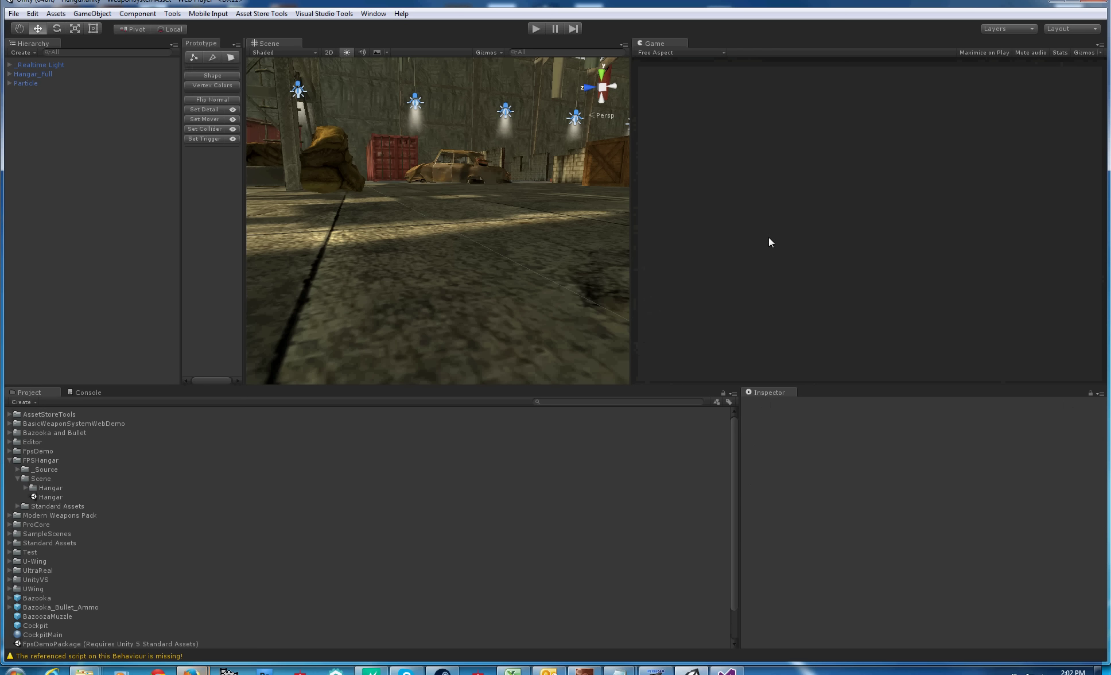
- Add the FPSController prefab from Standard Assets > Characters > FirstPersonCharacter > Prefabs to the scene hierarchy
left_click(10, 461)
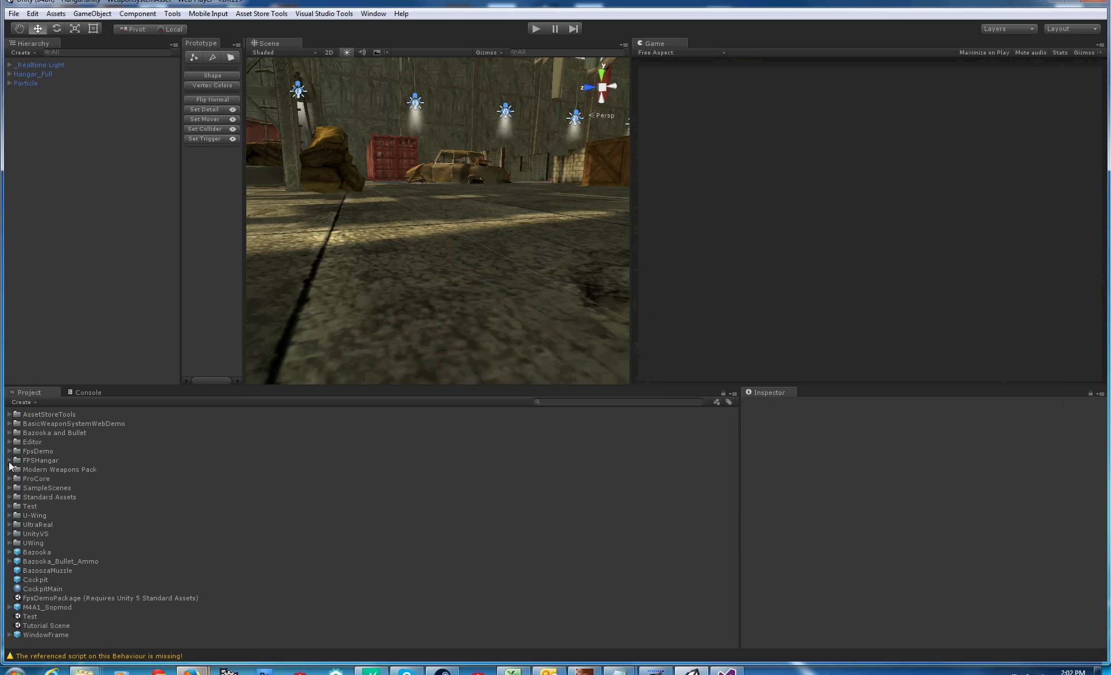
left_click(9, 497)
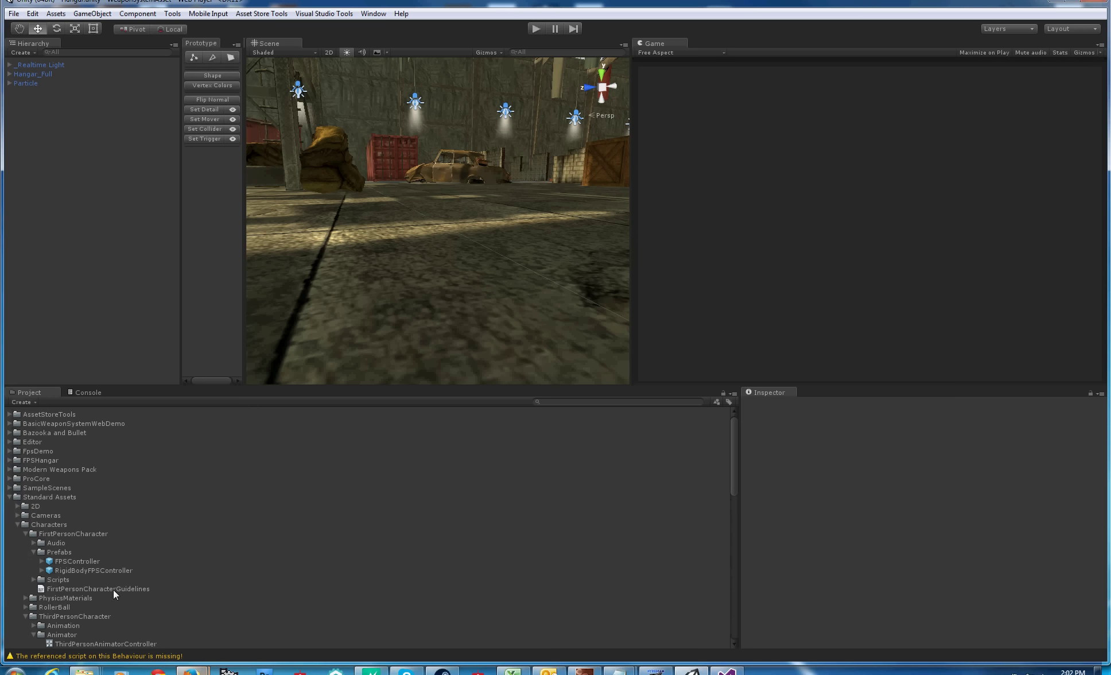
left_click_drag(79, 562, 81, 268)
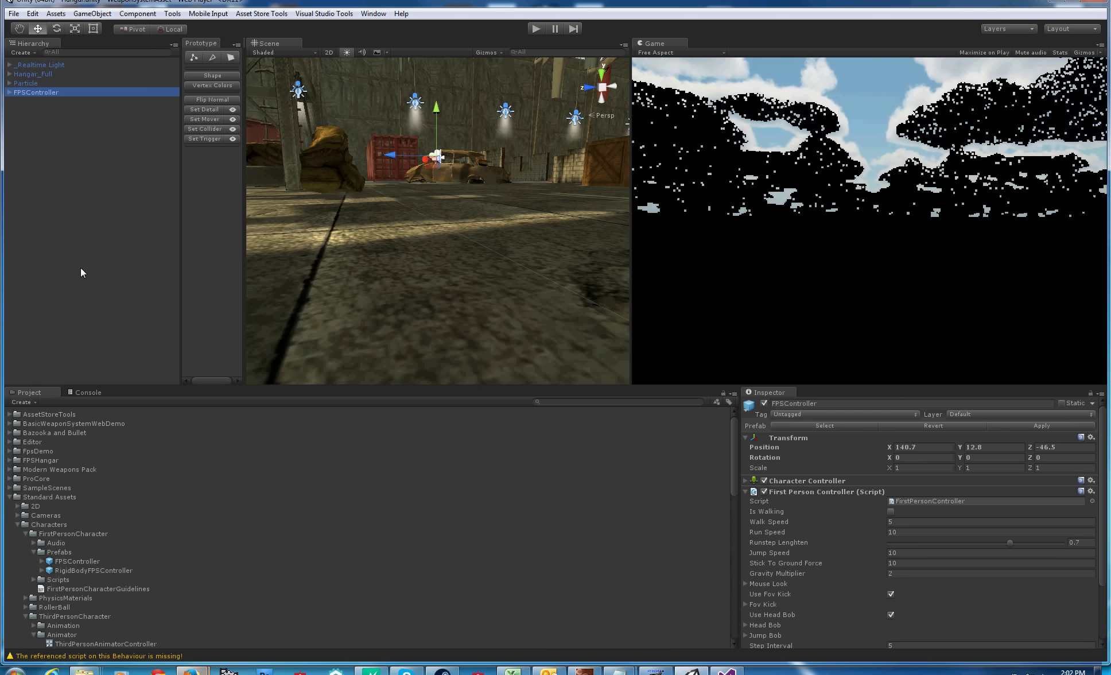
- Delete the FPSController object from the Hangar scene
middle_click(468, 115)
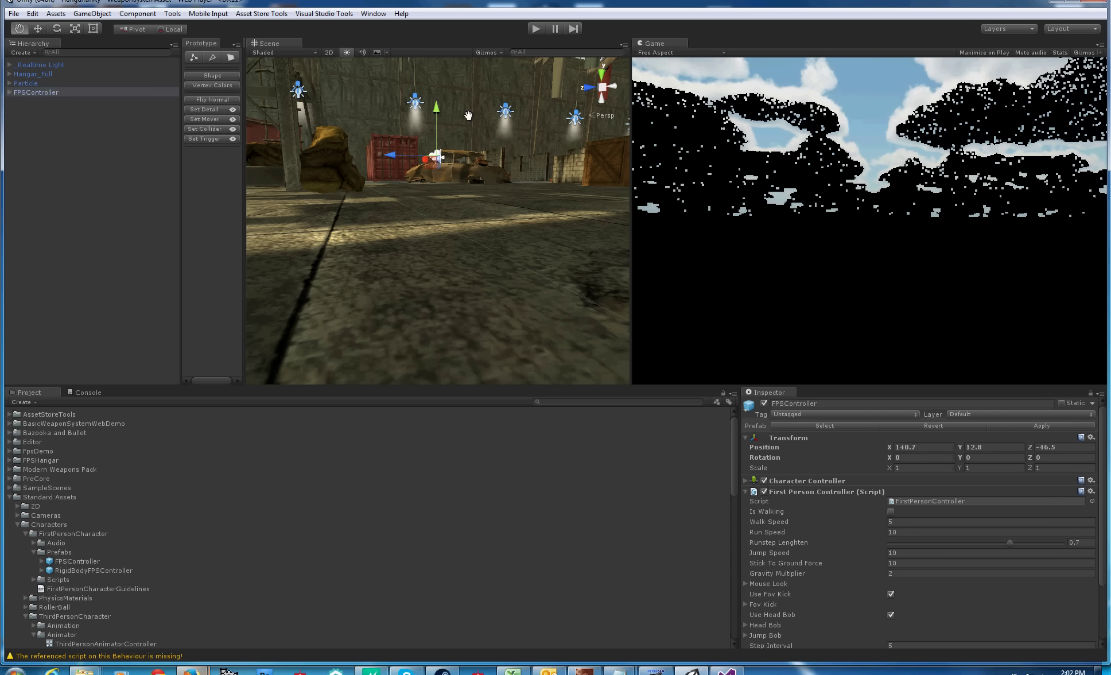
middle_click_drag(468, 116, 465, 138)
left_click(35, 84)
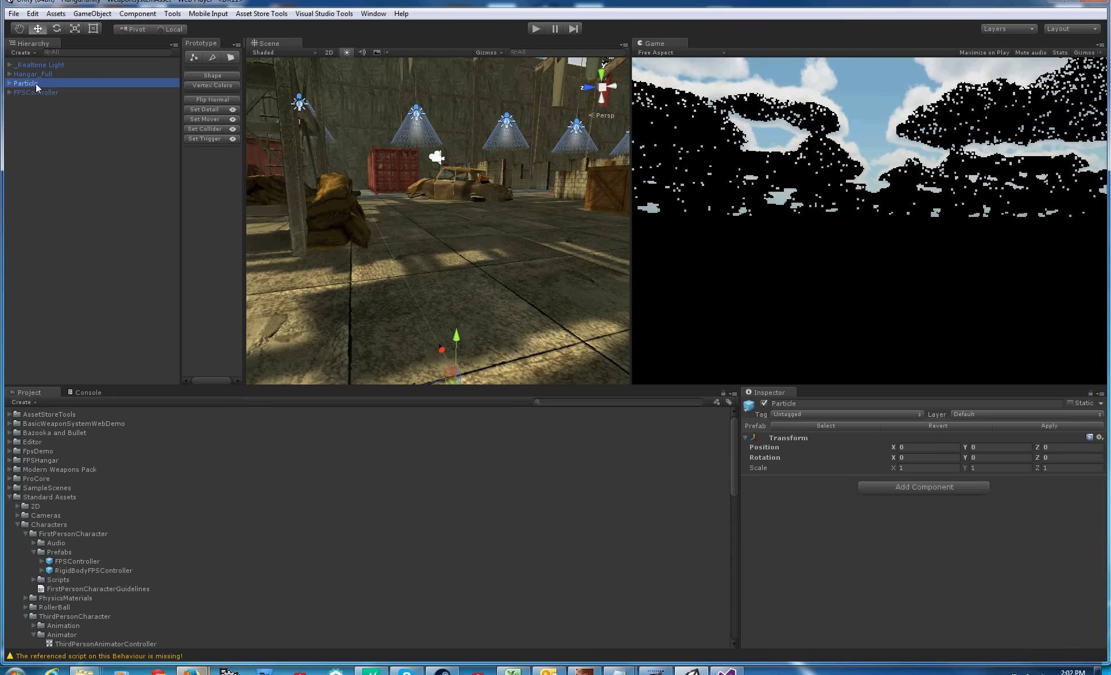
left_click(35, 91)
key("Delete")
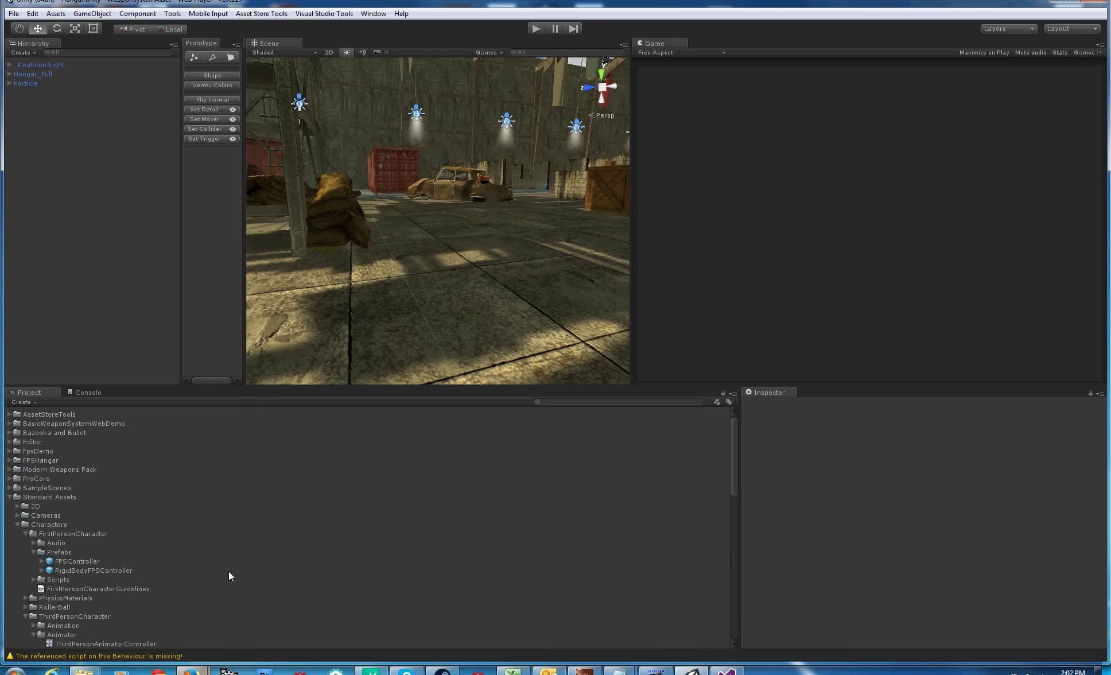
- Place the FPSController prefab on the hangar floor near the sandbags and briefly run the scene in play mode
left_click_drag(67, 562, 463, 252)
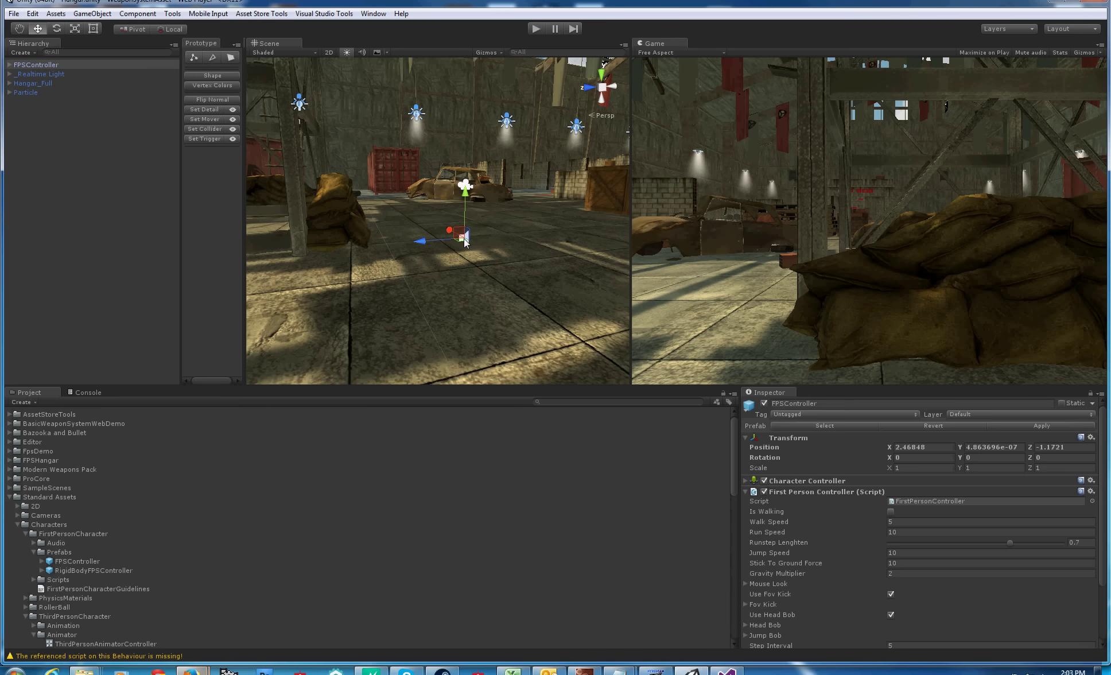
left_click(533, 28)
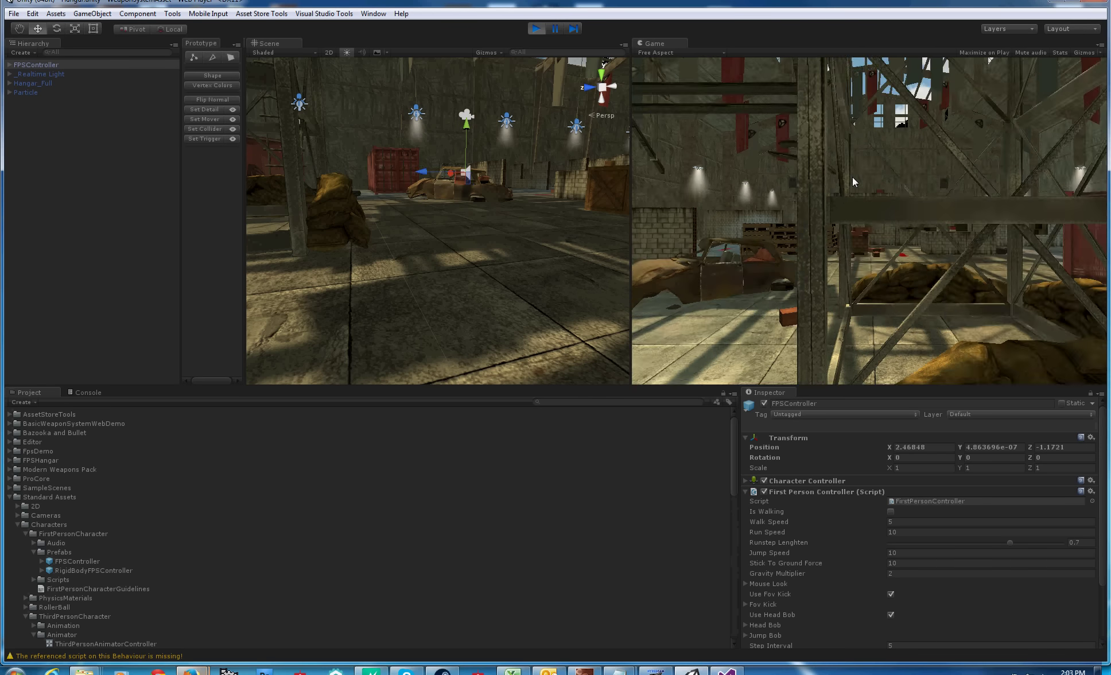
left_click(537, 28)
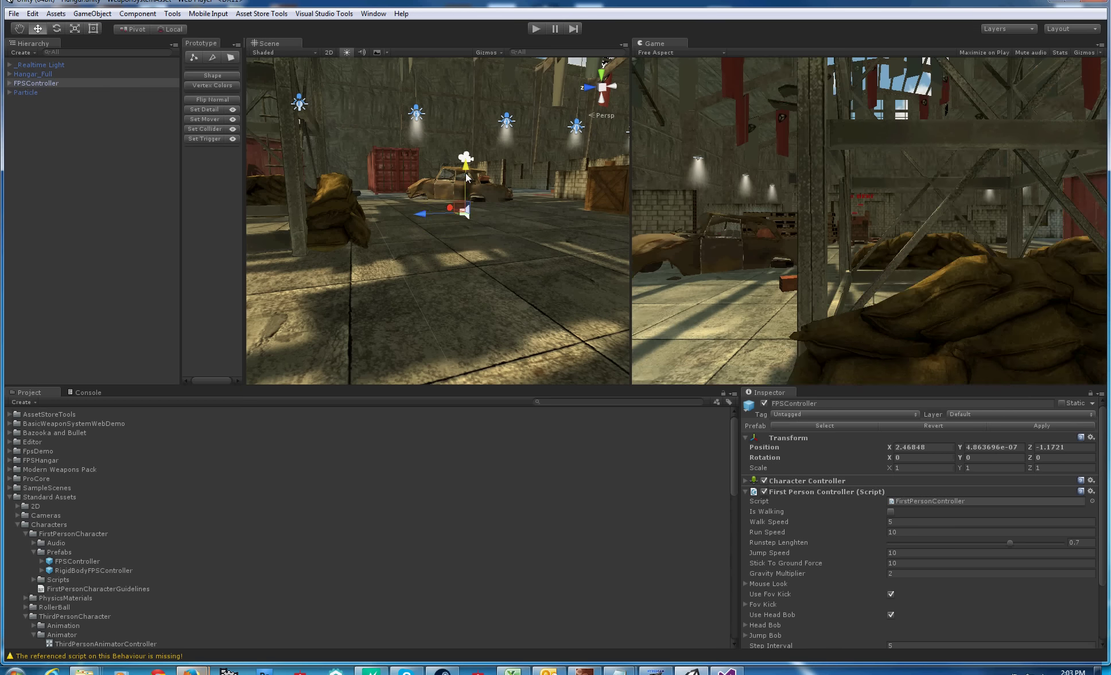
- Expand the FPSController's Character Controller settings and raise the object to about Y 0.926 so its capsule clears the floor
left_click(806, 481)
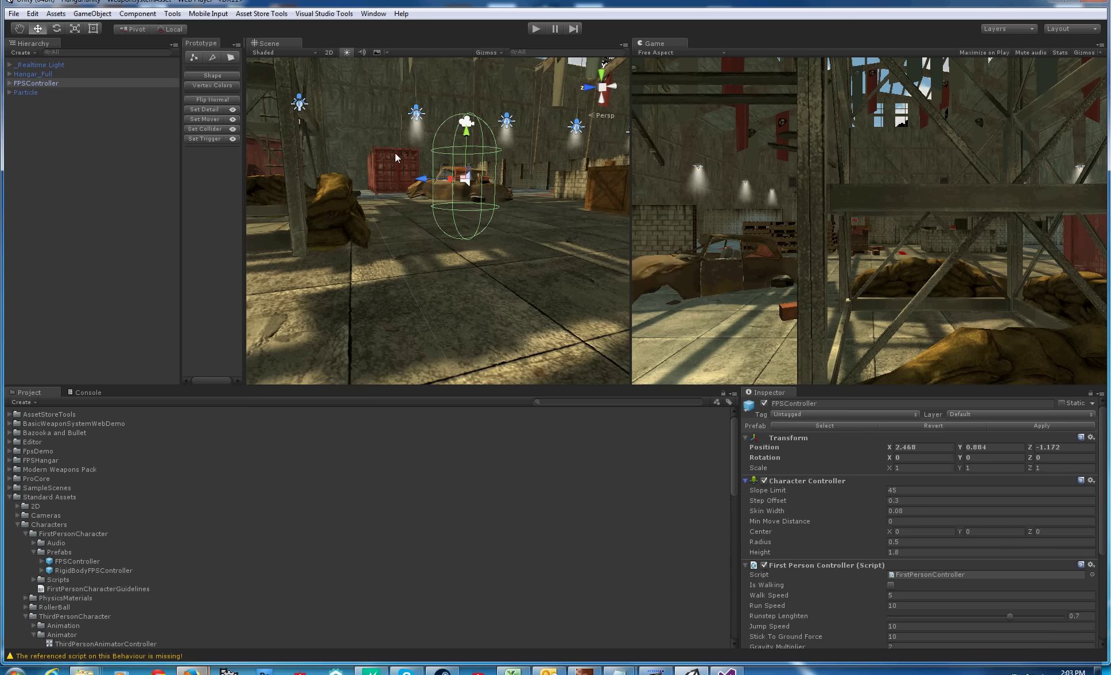
left_click_drag(463, 141, 465, 157)
left_click_drag(457, 172, 459, 151)
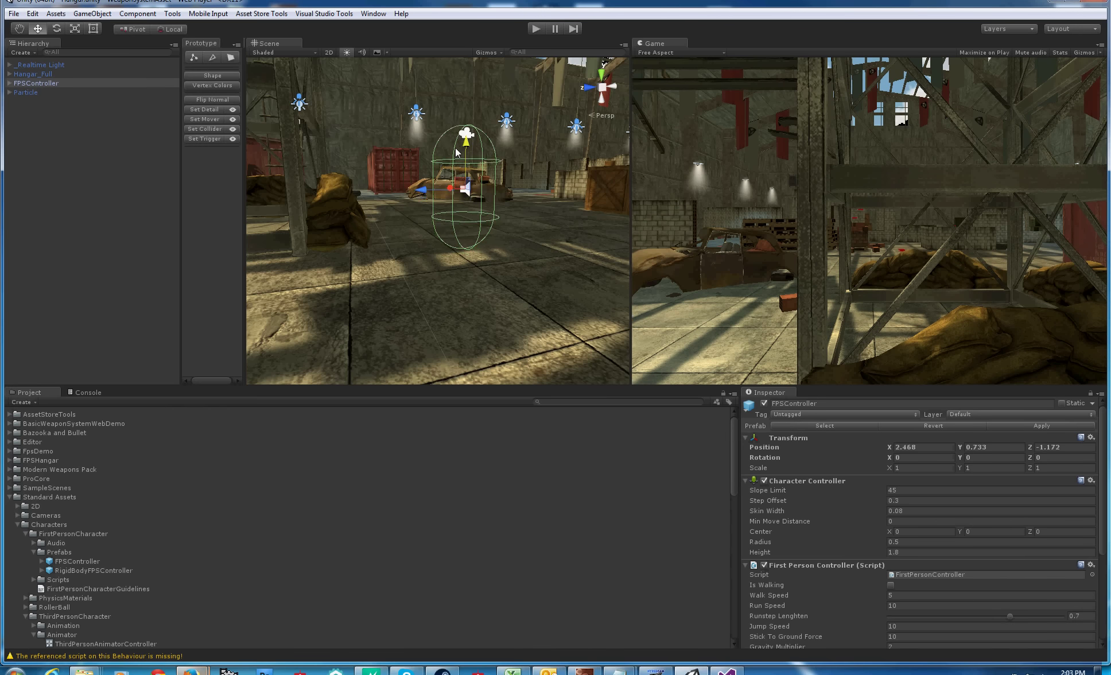
right_click_drag(459, 151, 423, 215)
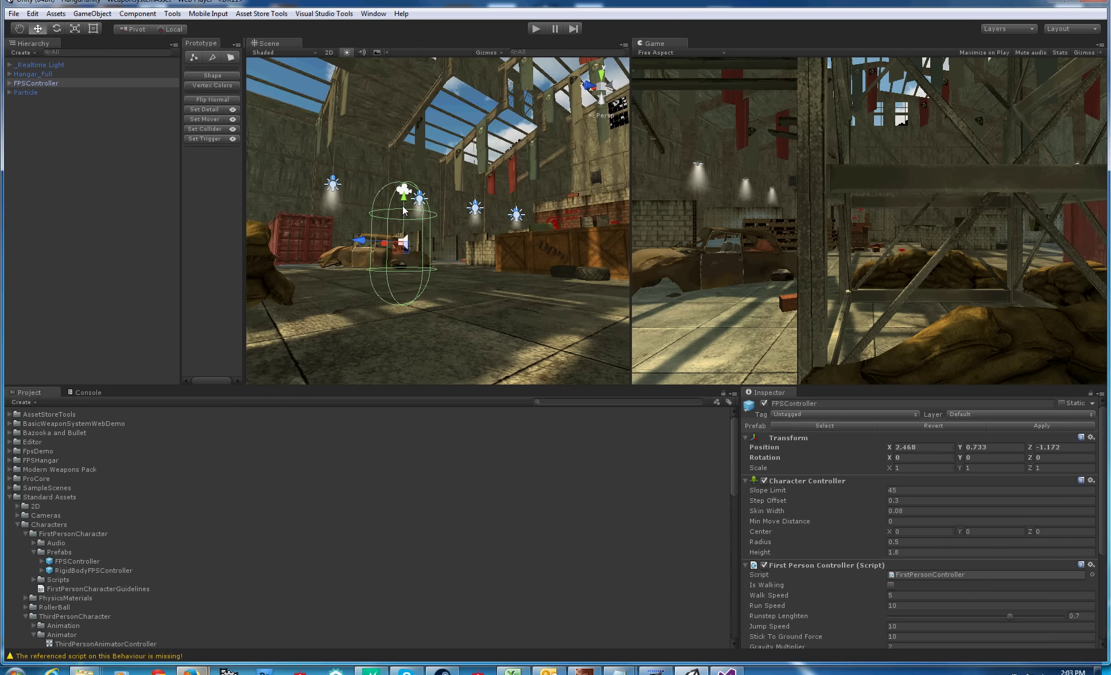
left_click_drag(401, 206, 402, 193)
right_click_drag(401, 193, 634, 139)
- Run the scene, test walking backward and sideways with the FPSController, and stop play mode
left_click(542, 28)
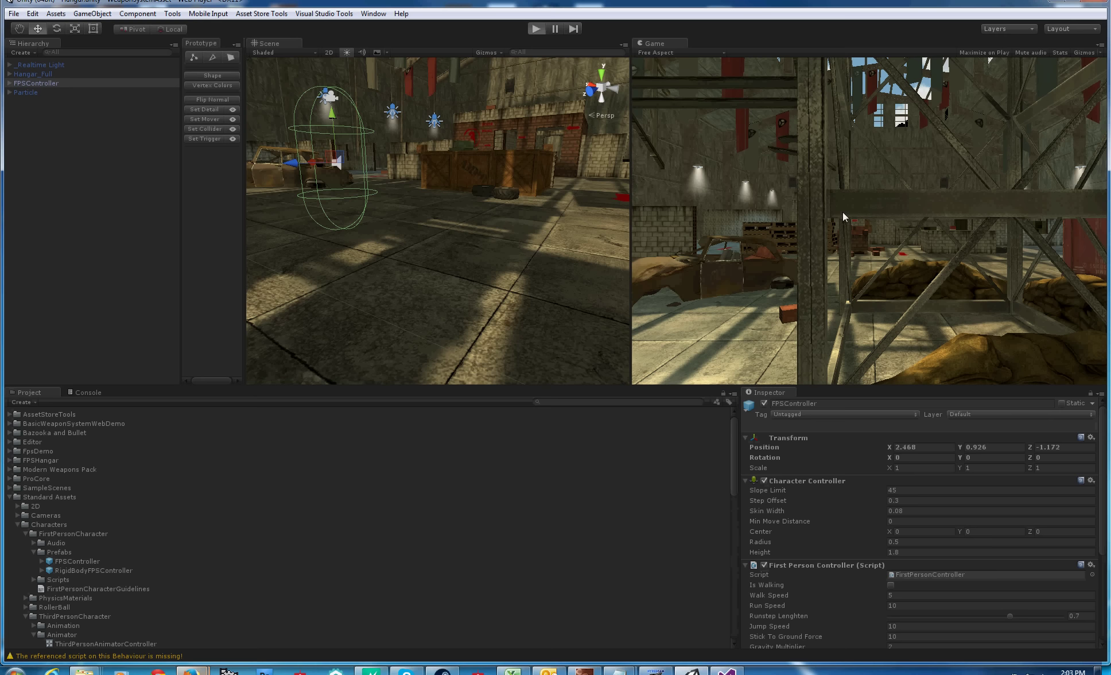
key("s")
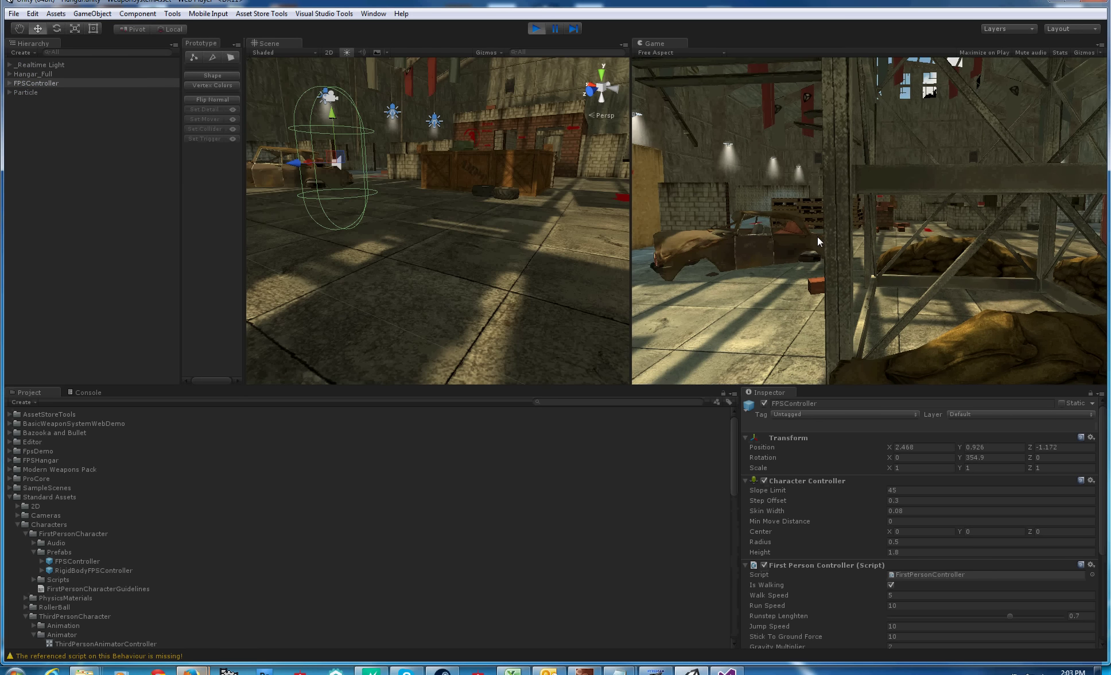
key("a")
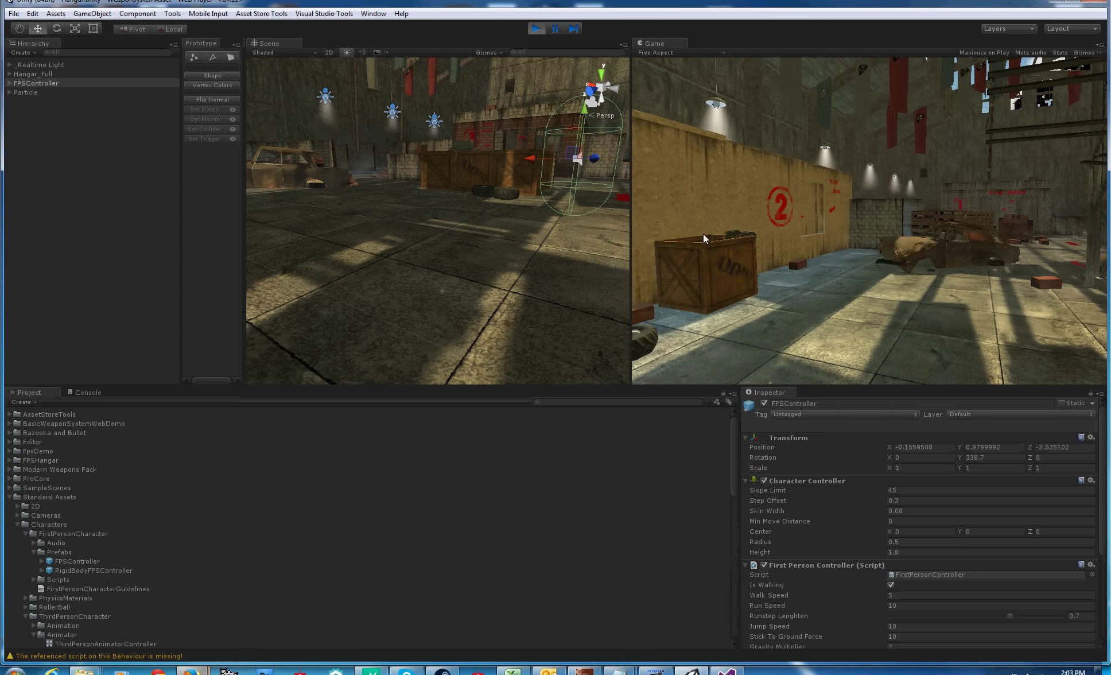
left_click(535, 29)
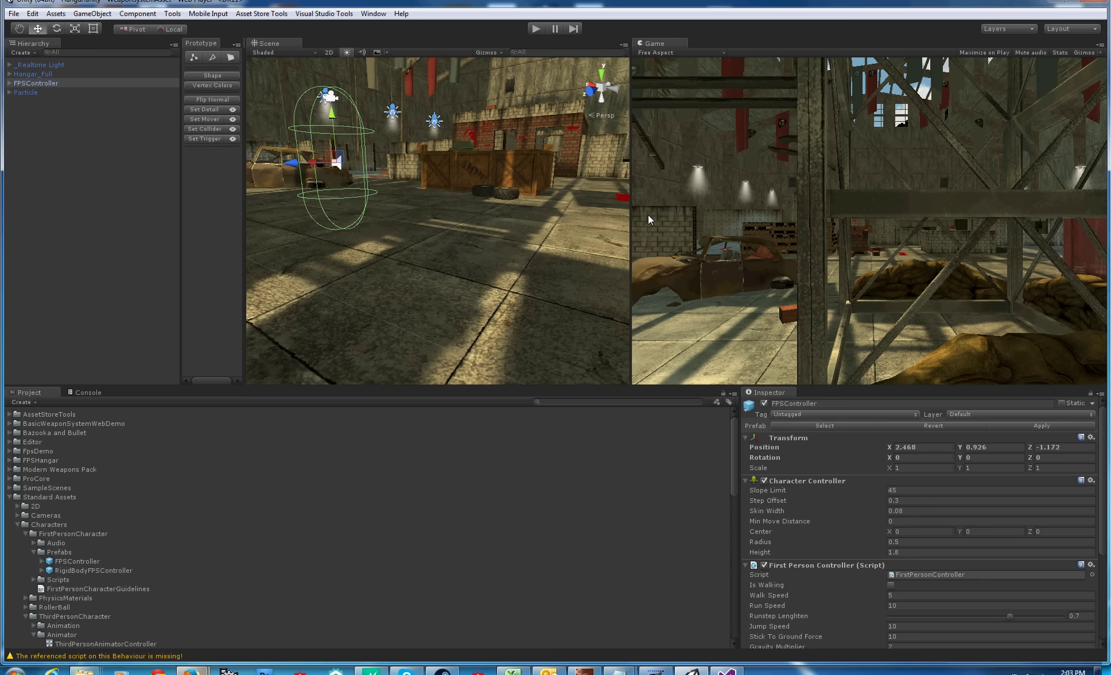
- Collapse Standard Assets, expand UltraReal, and tidy its WeaponSystem folder by collapsing Animation and Prefabs
left_click(9, 498)
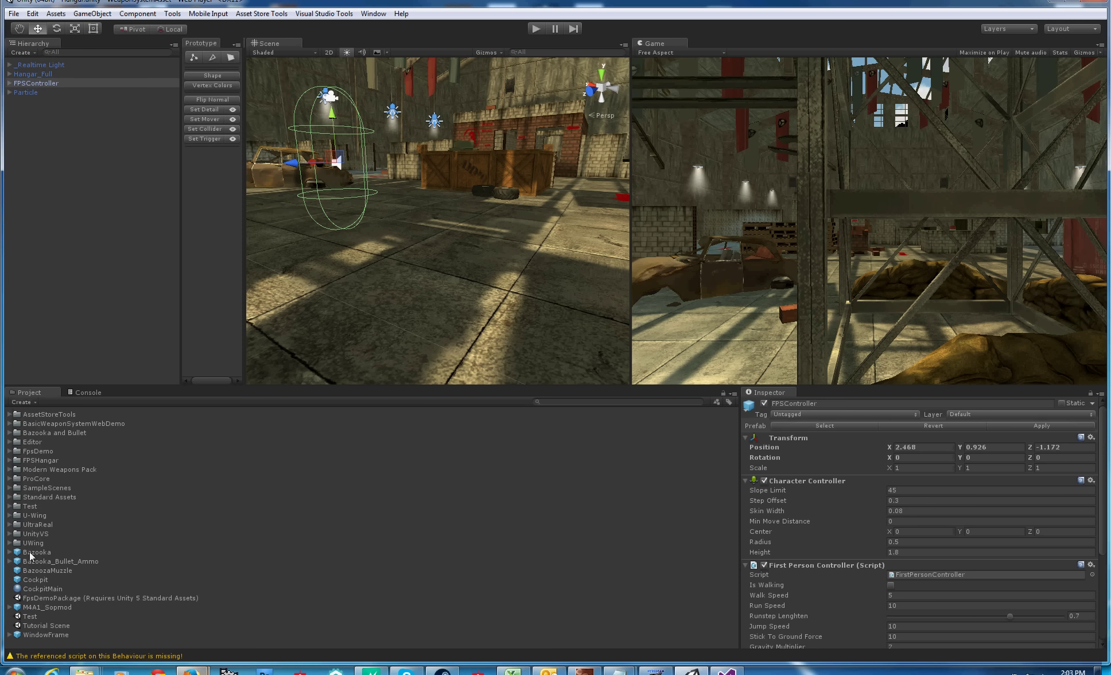
left_click(7, 524)
left_click(9, 524)
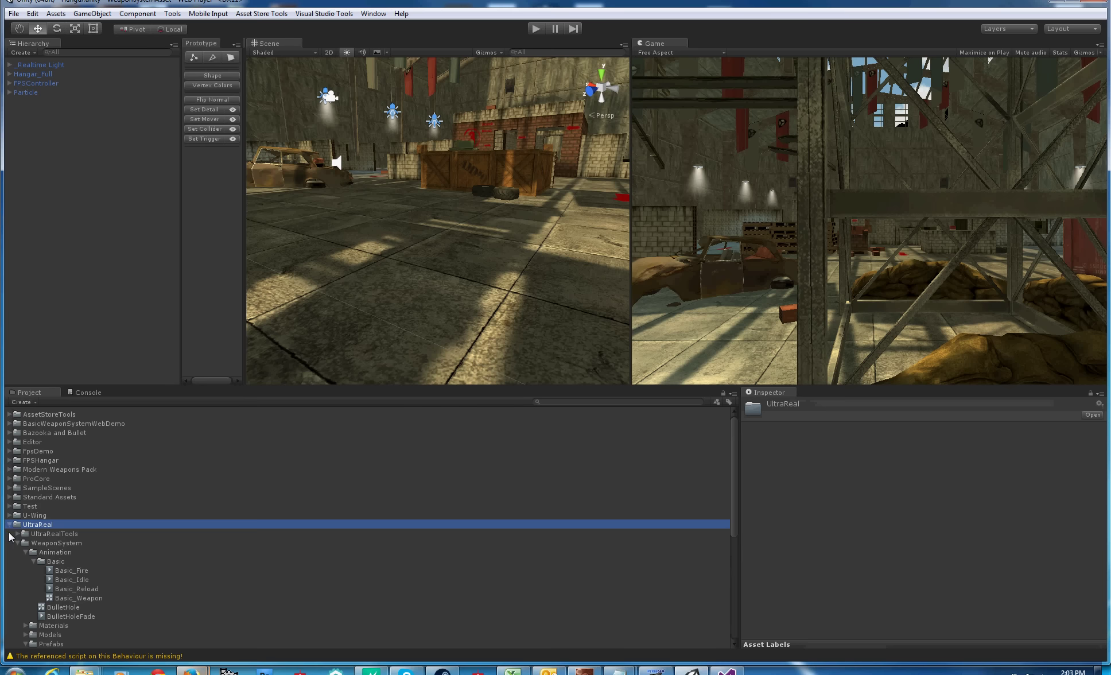
scroll(56, 585, "down", 3)
scroll(129, 590, "down", 3)
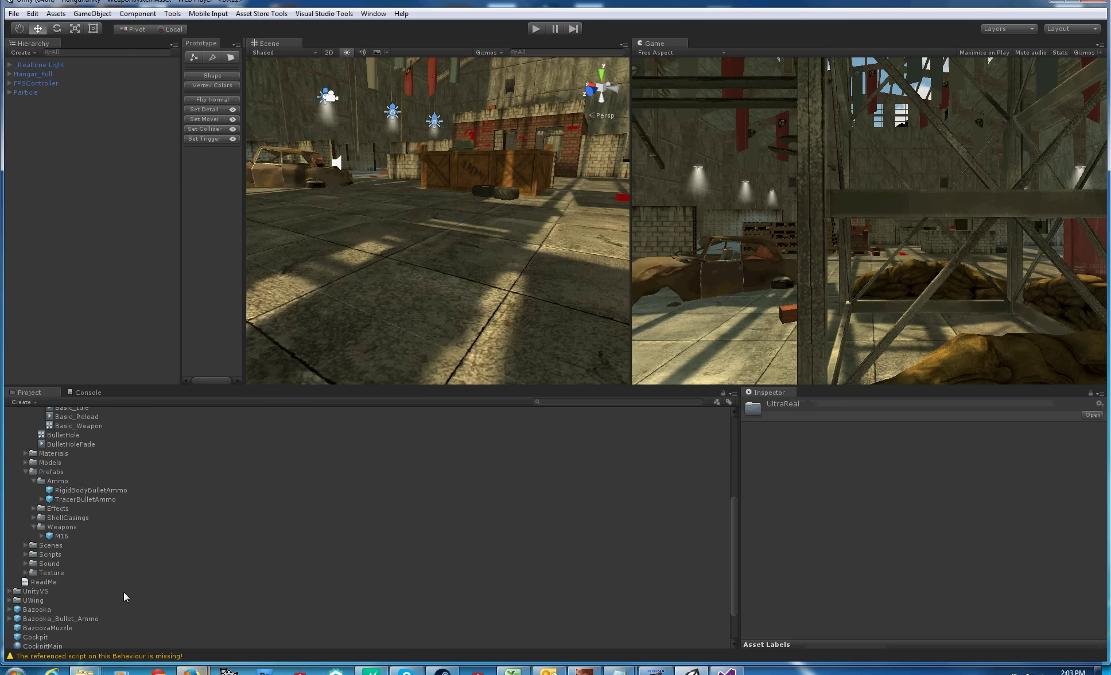
scroll(53, 502, "up", 5)
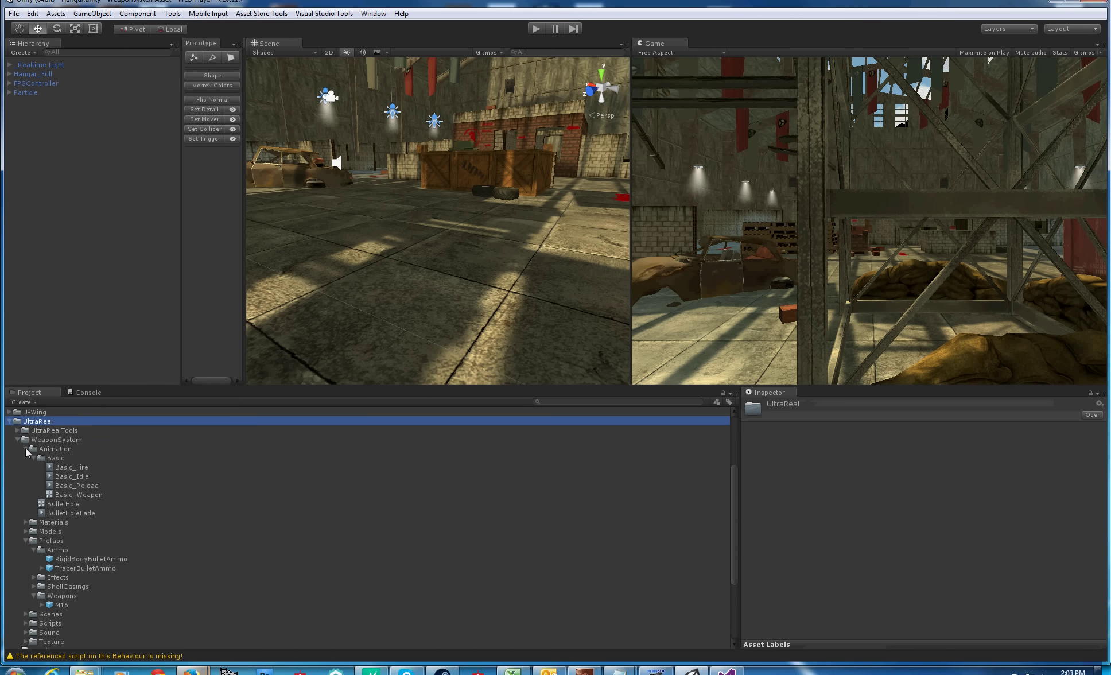
left_click(25, 448)
left_click(26, 476)
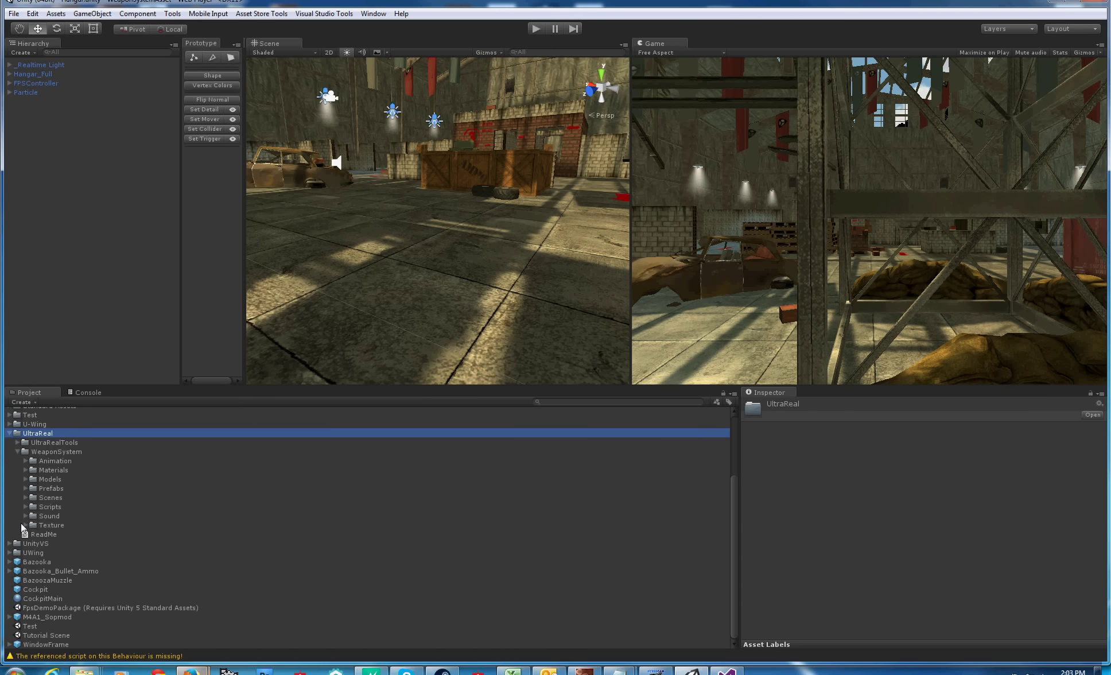
- Add the M16 prefab from WeaponSystem > Prefabs > Weapons to the hierarchy and raise it to about Y 0.591
left_click(25, 488)
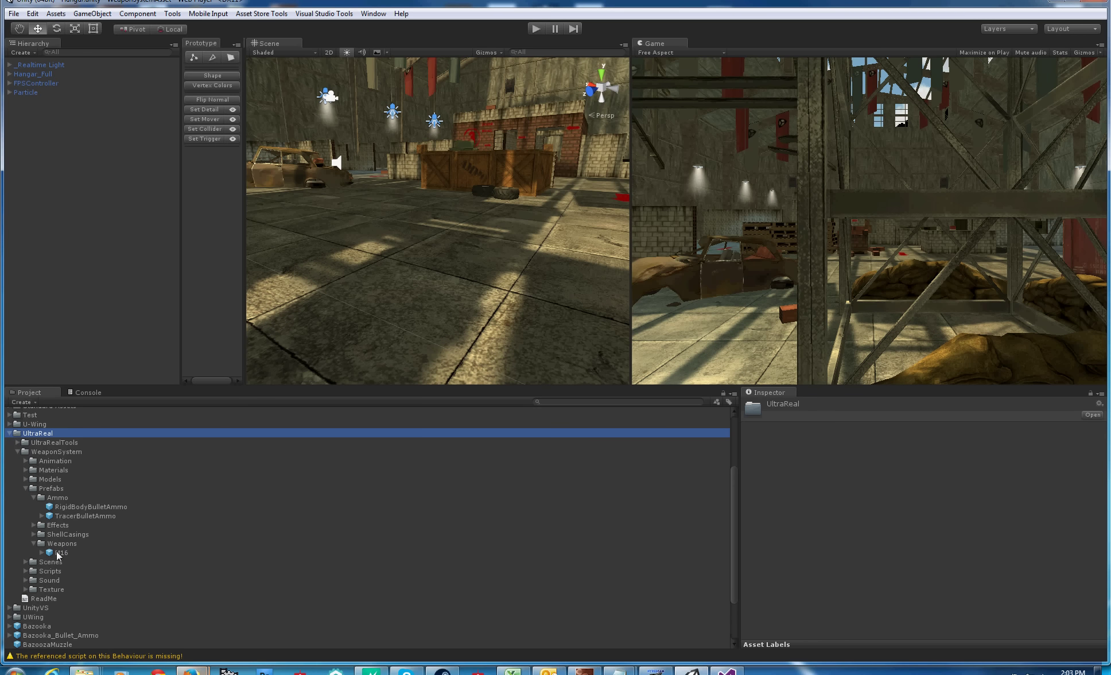
left_click(33, 497)
left_click_drag(61, 534, 76, 297)
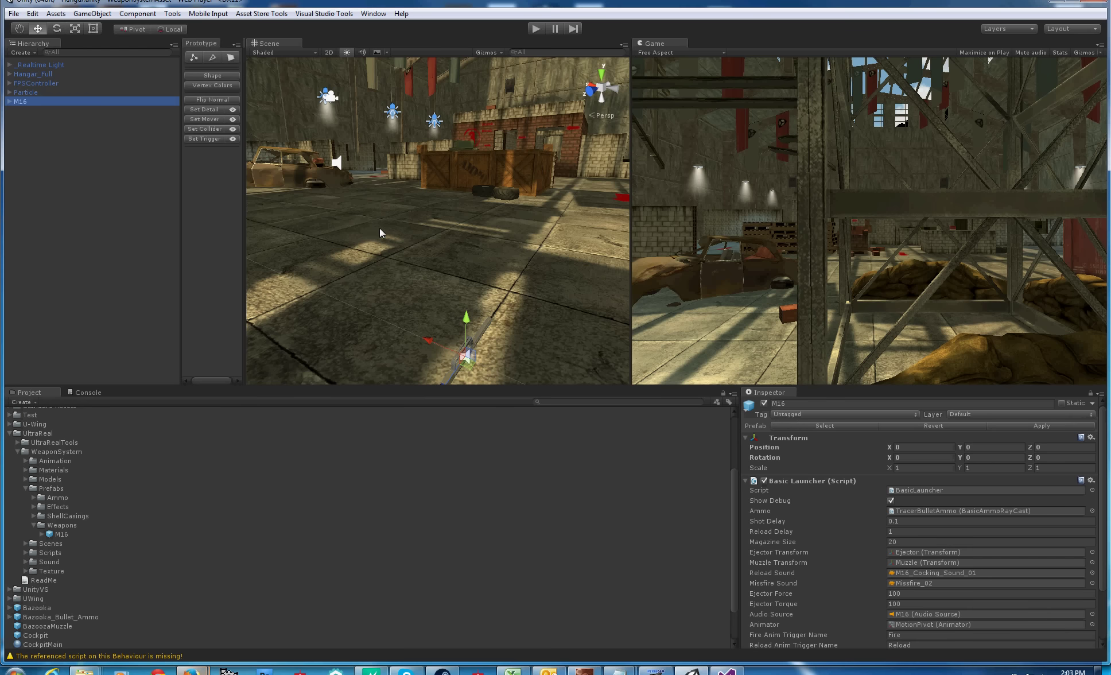
left_click_drag(466, 347, 472, 225)
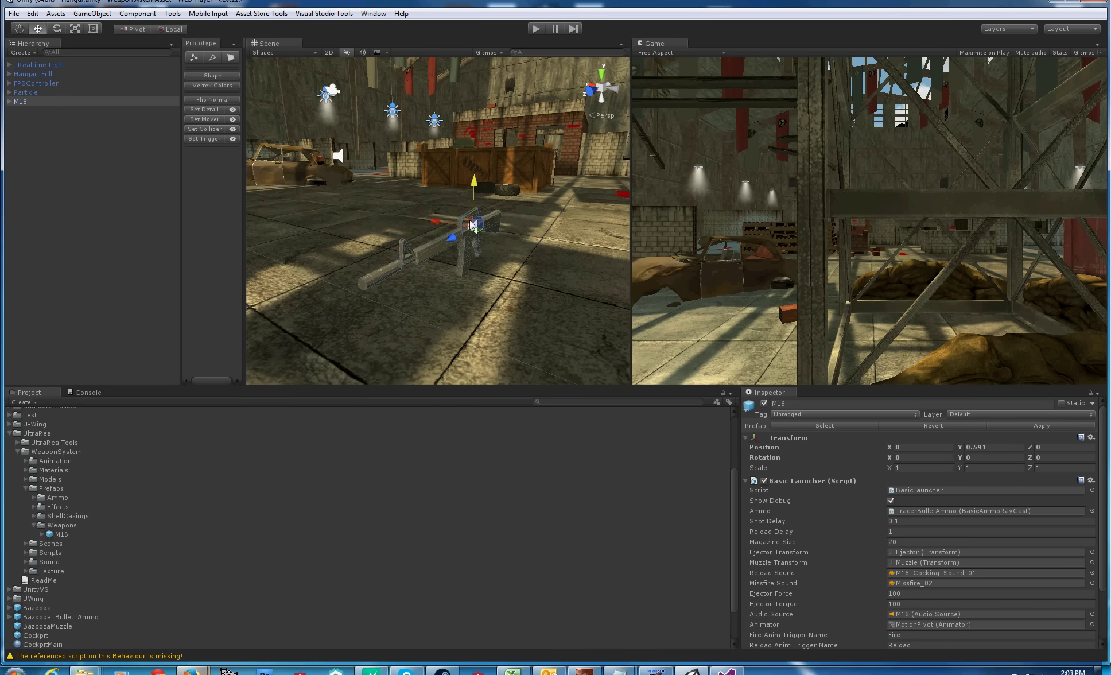
- Make M16 a child of FirstPersonCharacter under FPSController and reset its position to 0, 0, 0
left_click(10, 84)
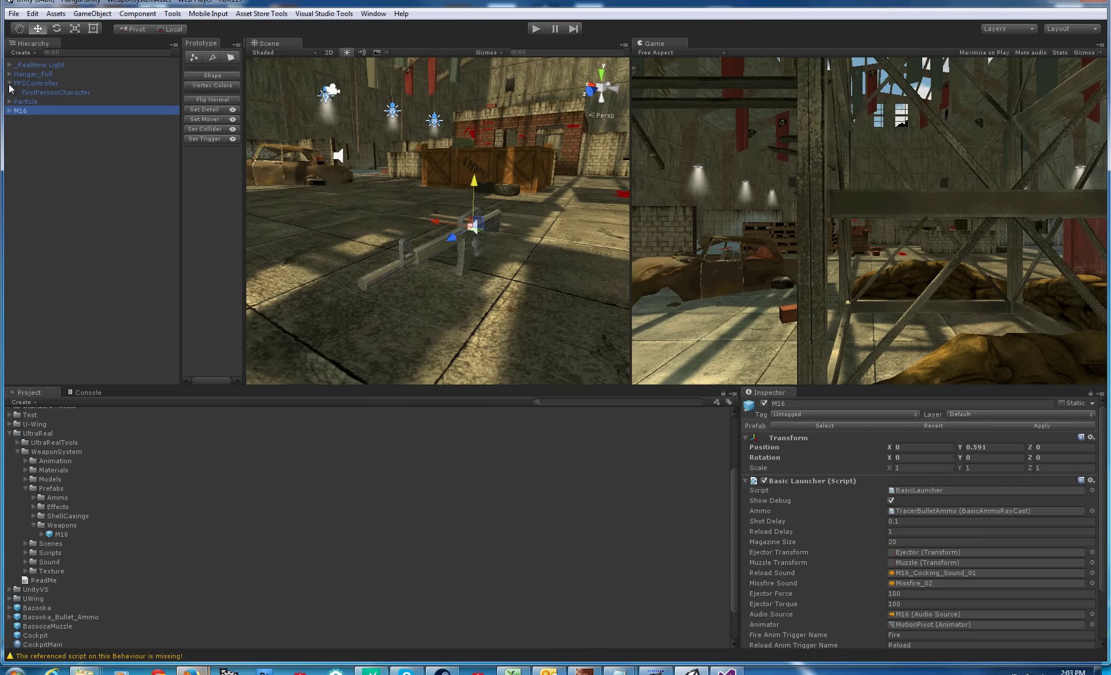
left_click(45, 91)
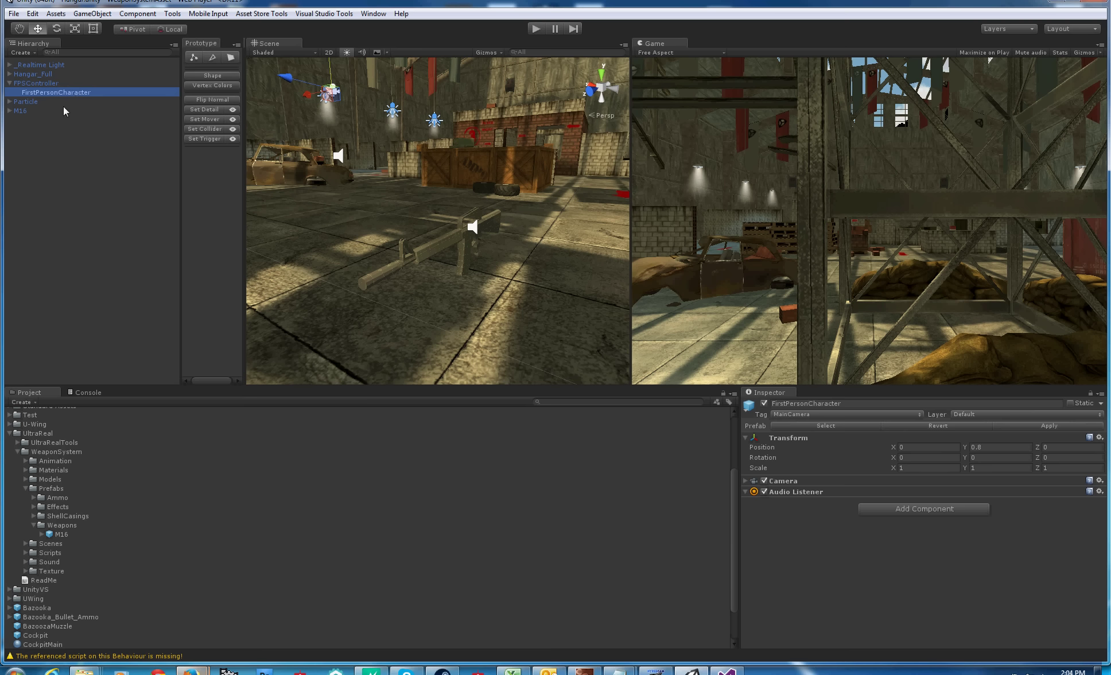
left_click(63, 111)
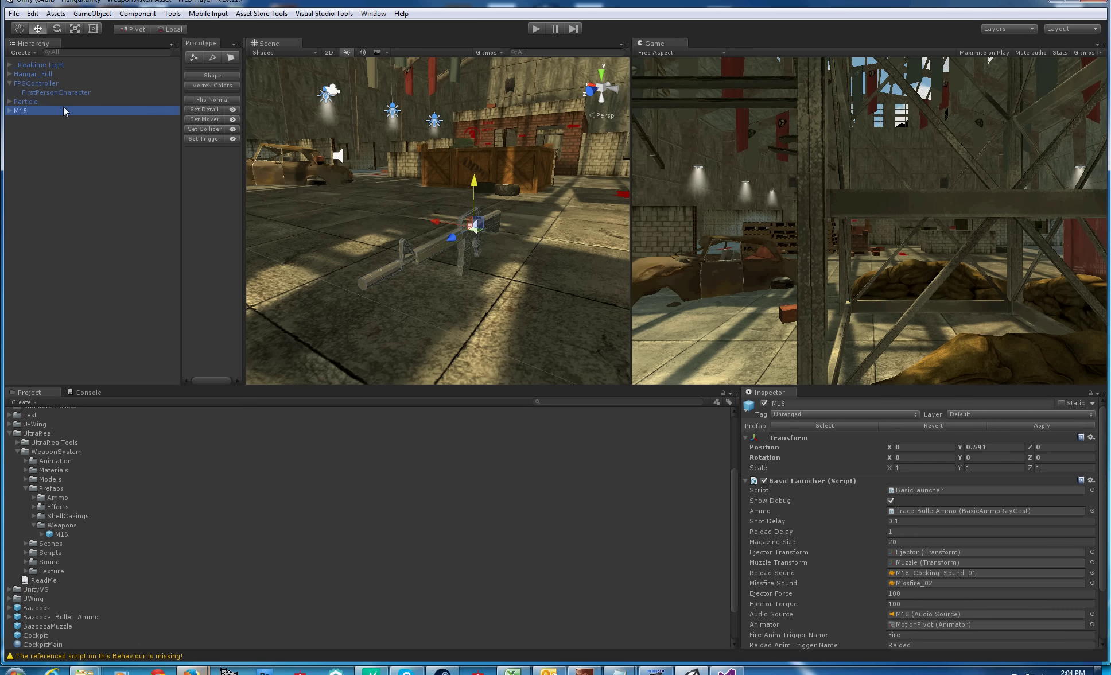
left_click_drag(46, 108, 55, 92)
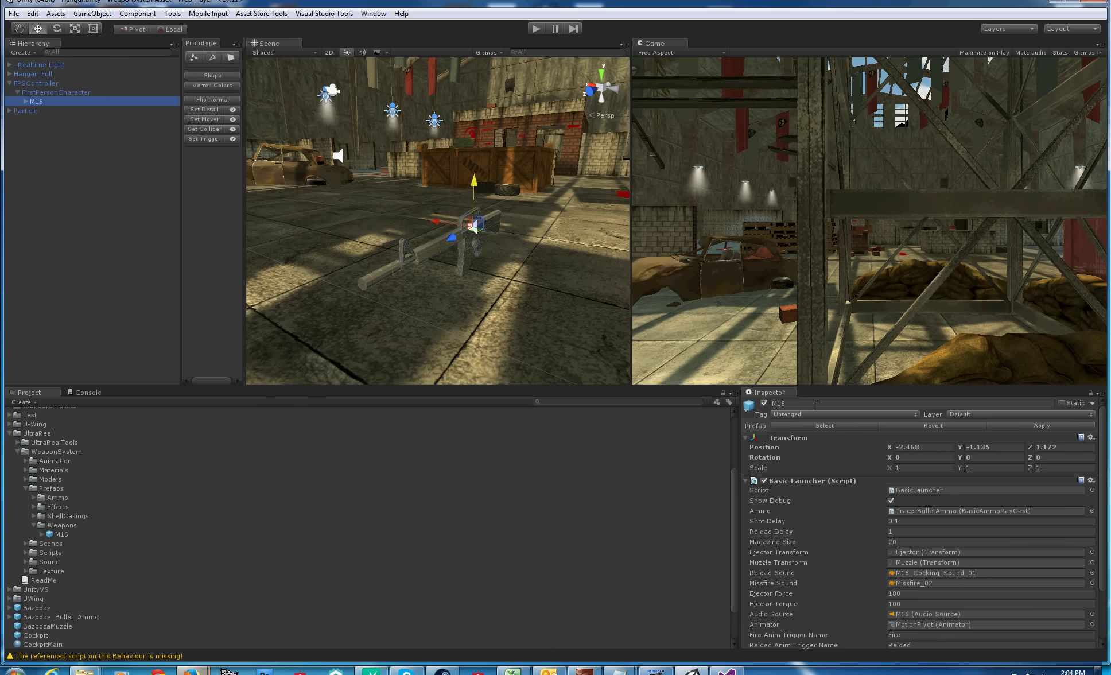
right_click(796, 439)
left_click(807, 446)
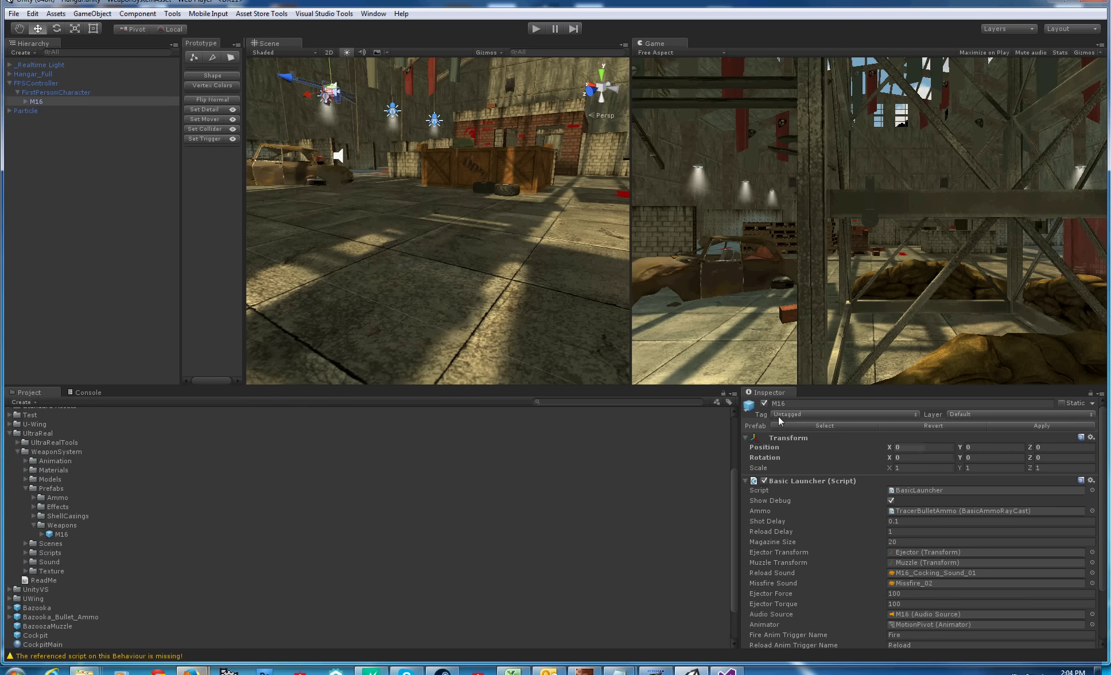
- Offset the M16 in front of the player camera to about X 0.23, Y -0.217, Z 0.521
right_click_drag(367, 140, 877, 183)
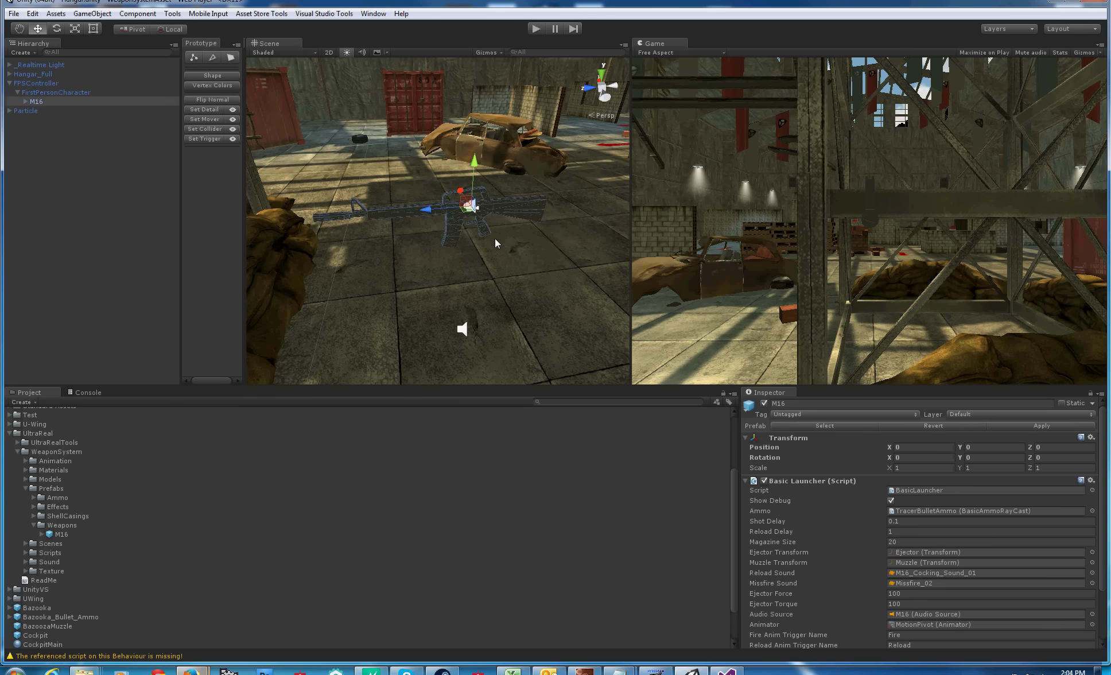
left_click_drag(442, 209, 386, 214)
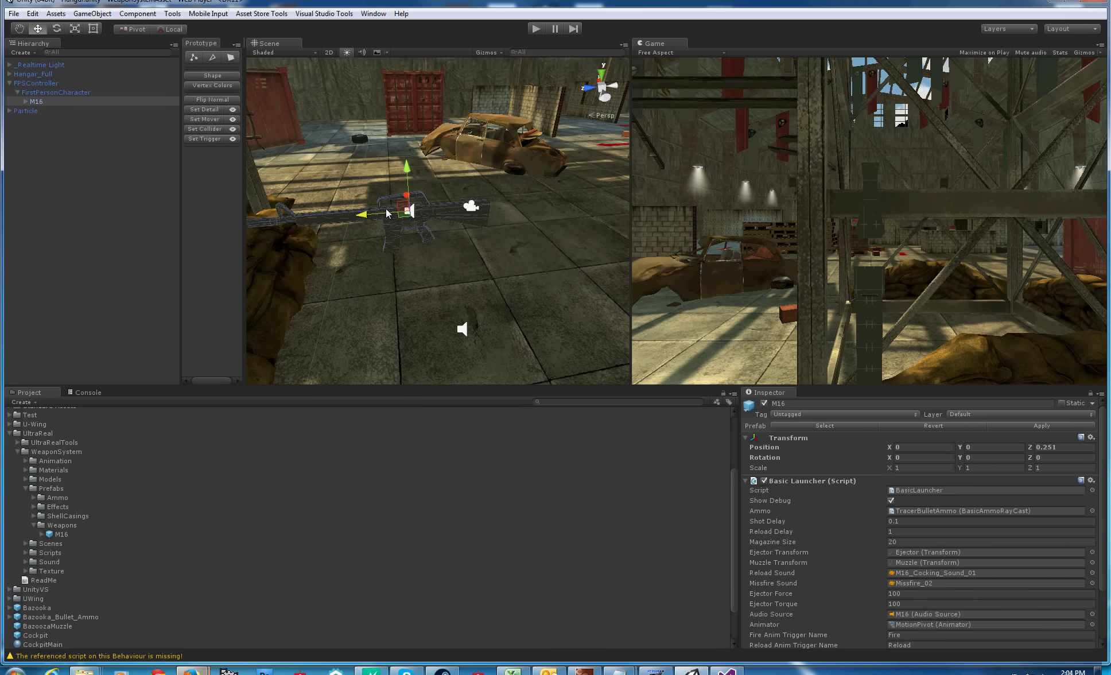
left_click(370, 213)
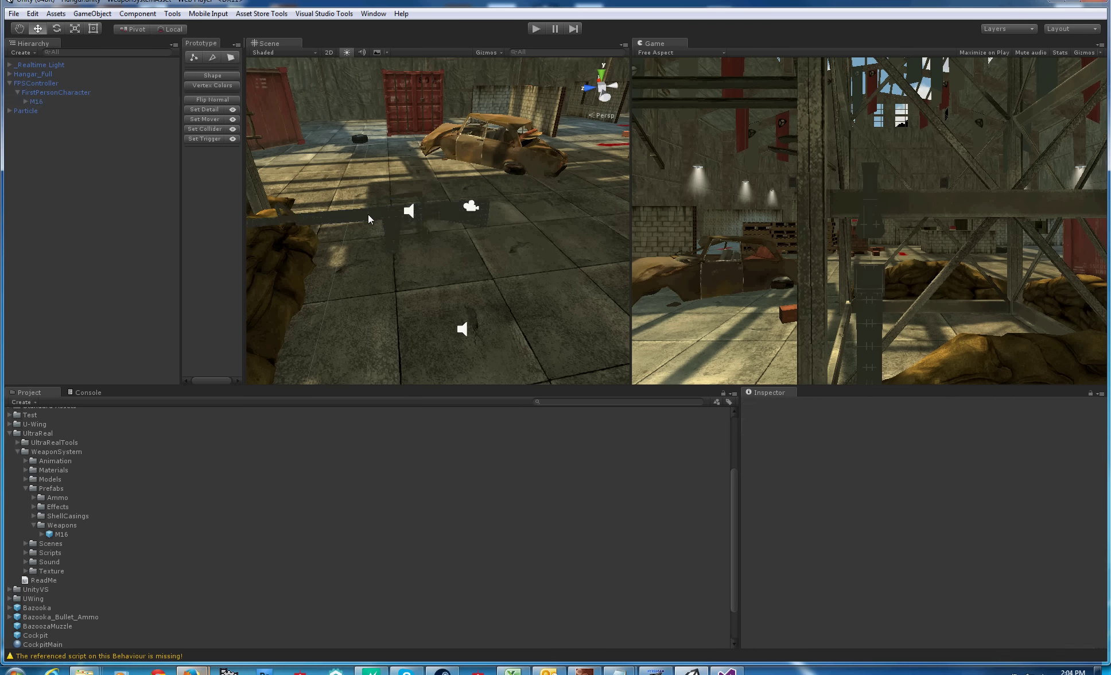
left_click(369, 215)
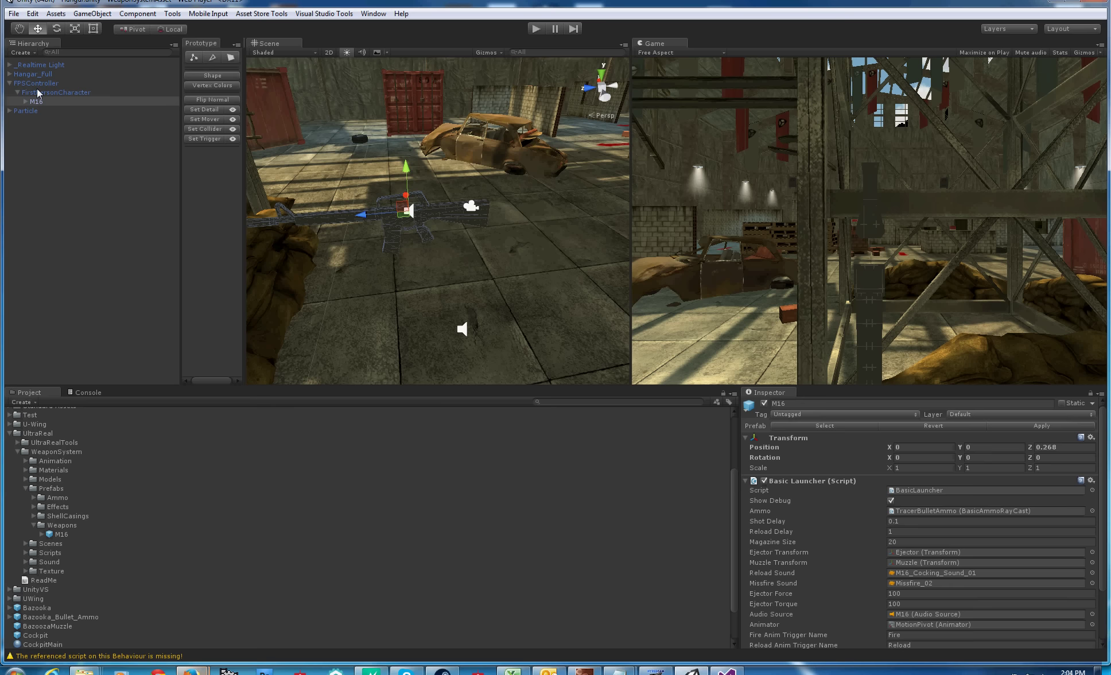
mouse_move(360, 211)
left_mouse_down()
mouse_move(337, 218)
mouse_move(334, 274)
mouse_move(367, 230)
left_mouse_up()
mouse_move(394, 191)
left_mouse_down()
mouse_move(412, 154)
mouse_move(371, 198)
mouse_move(342, 200)
mouse_move(378, 195)
mouse_move(396, 174)
left_mouse_up()
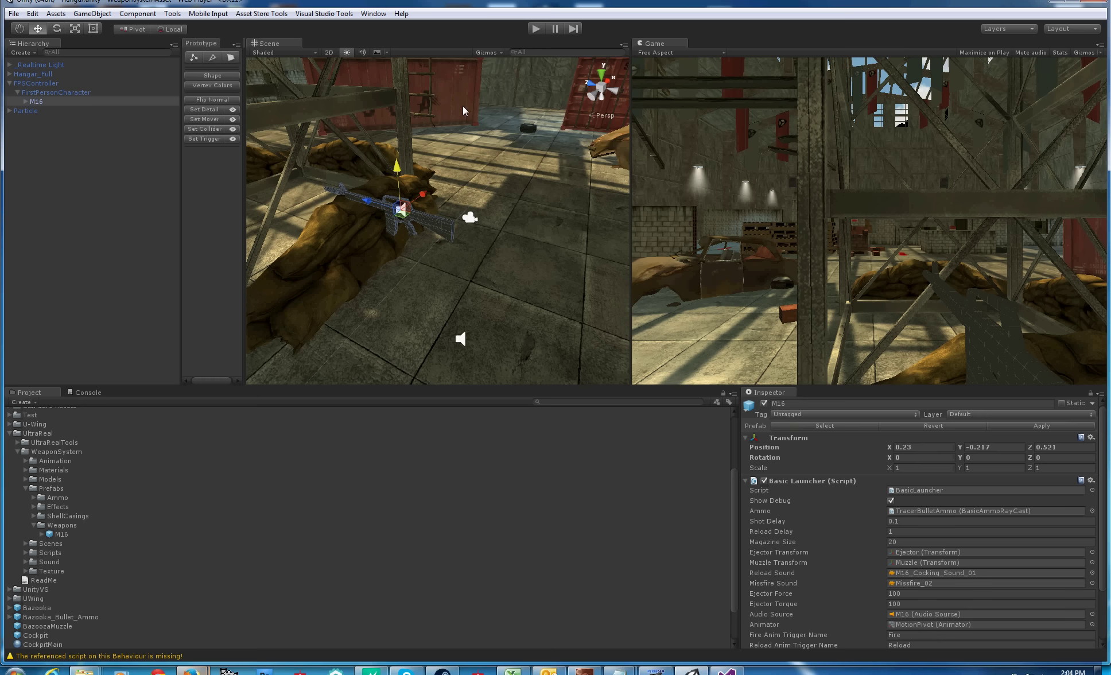
- Run the scene, fire the M16 while turning and walking forward, and stop play mode
left_click(534, 29)
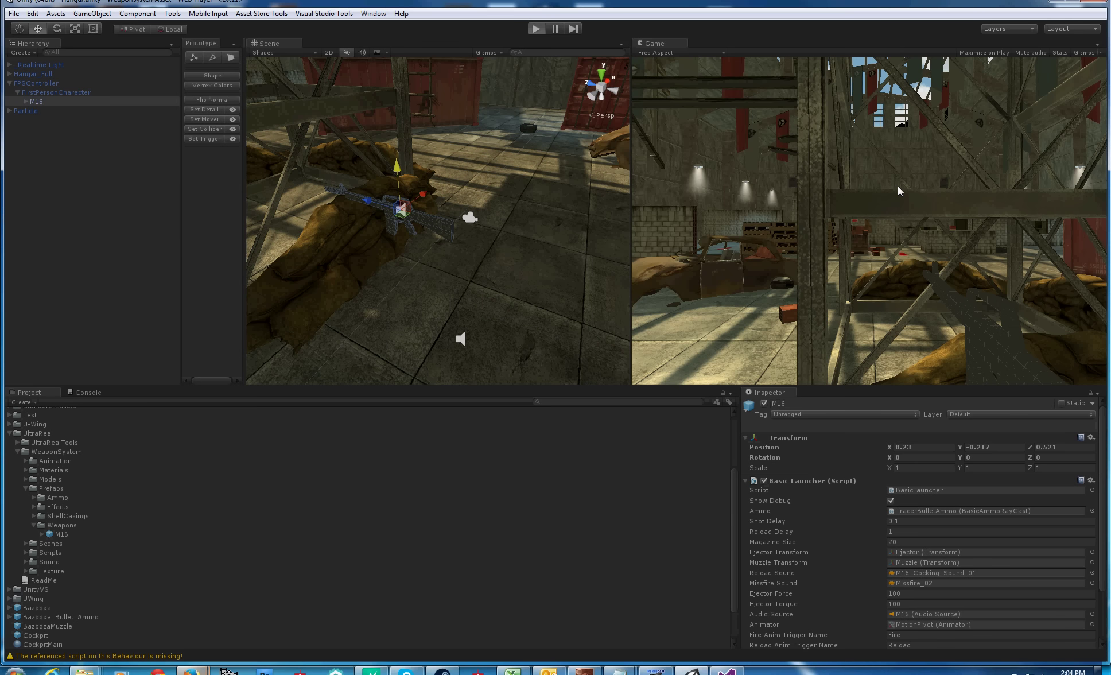
left_click(738, 261)
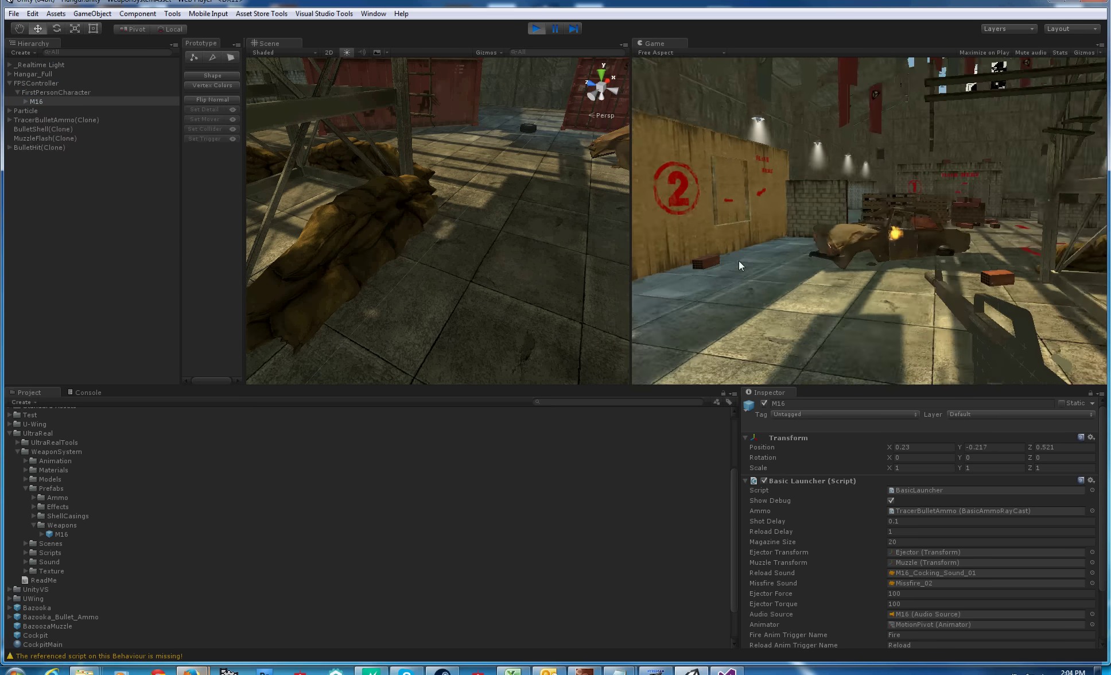
left_click_drag(738, 260, 919, 262)
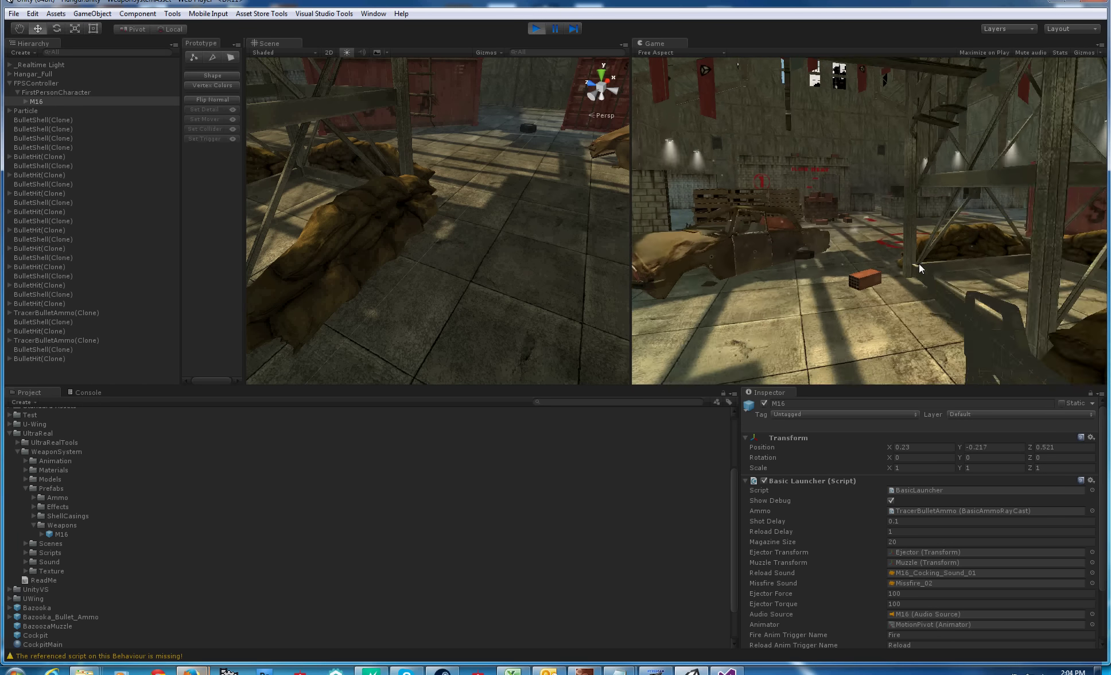
key("w")
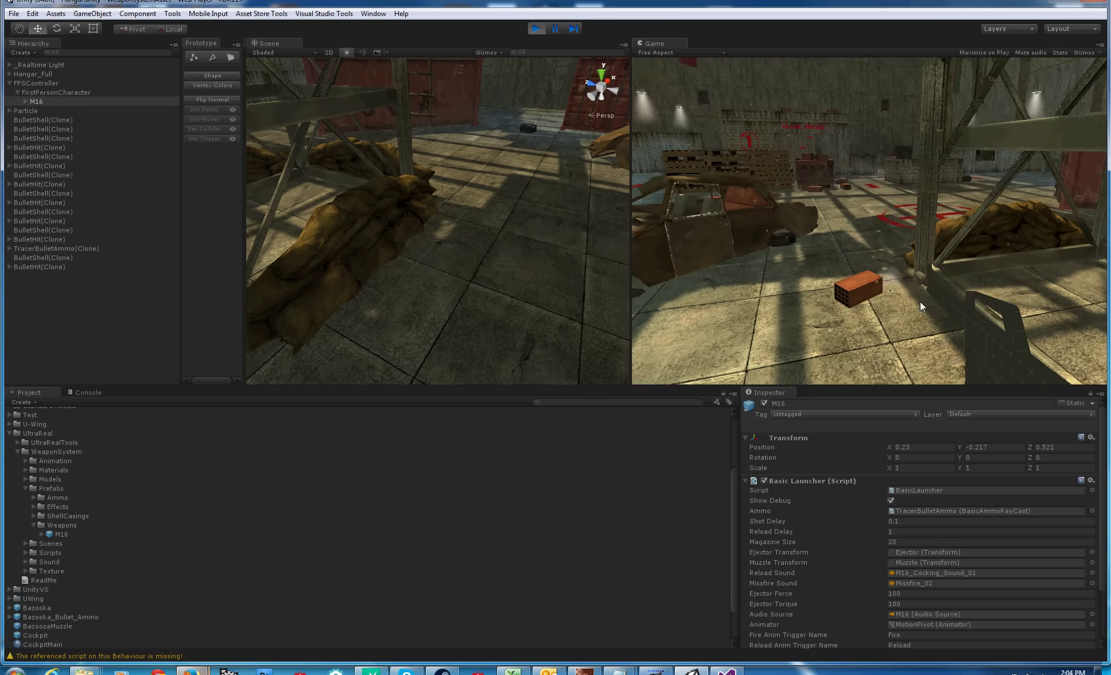
left_click(536, 28)
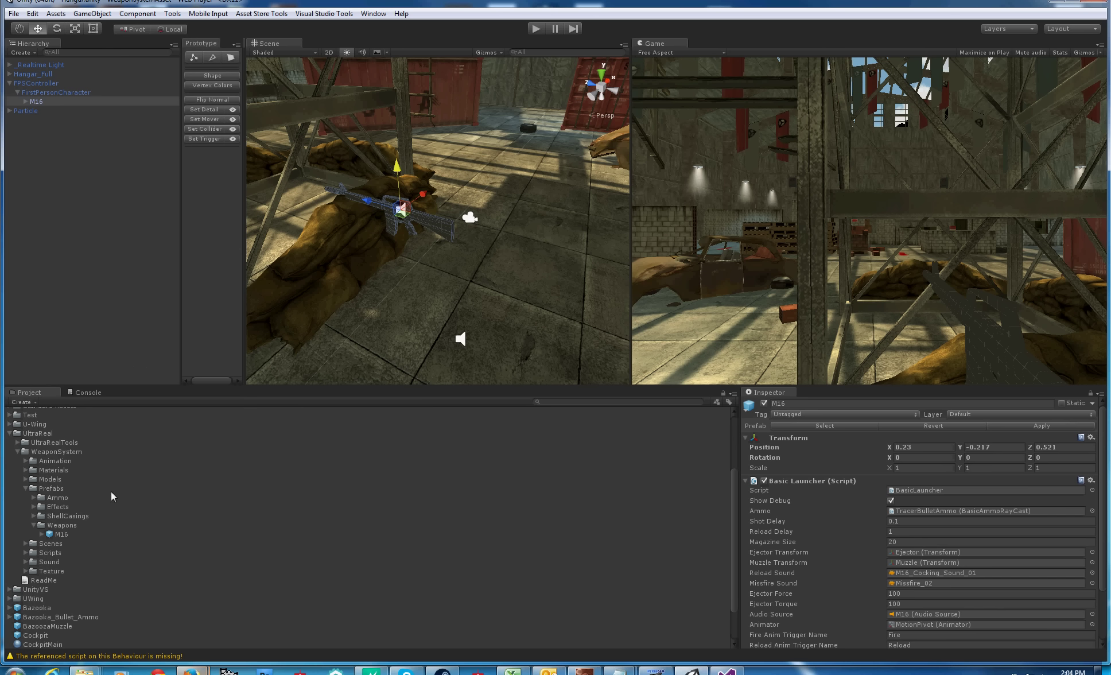
- Add the M4A1 Sopmod model from Modern Weapons Pack > M4A1 > FBX to the hierarchy
scroll(43, 569, "up", 5)
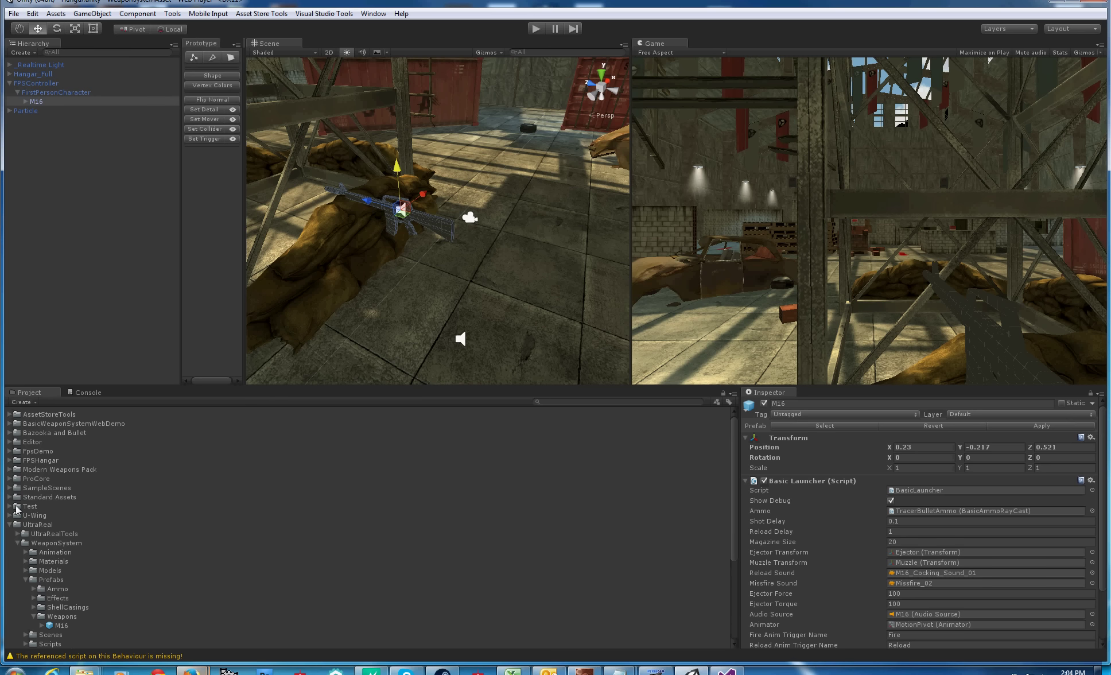
left_click(10, 470)
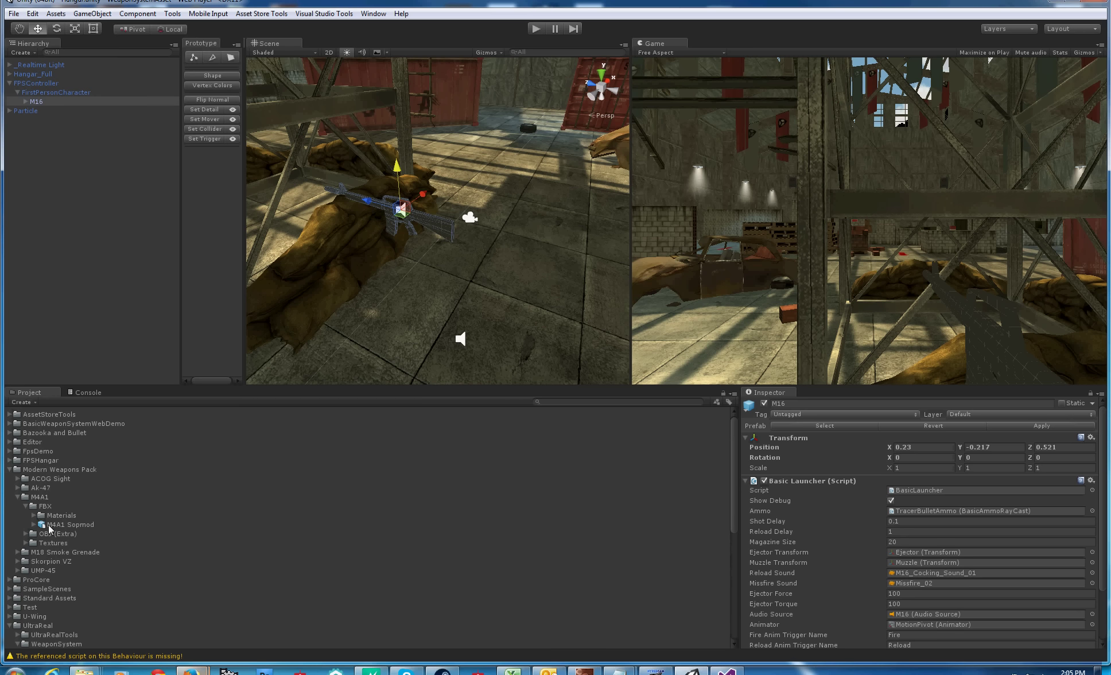
left_click_drag(58, 527, 63, 251)
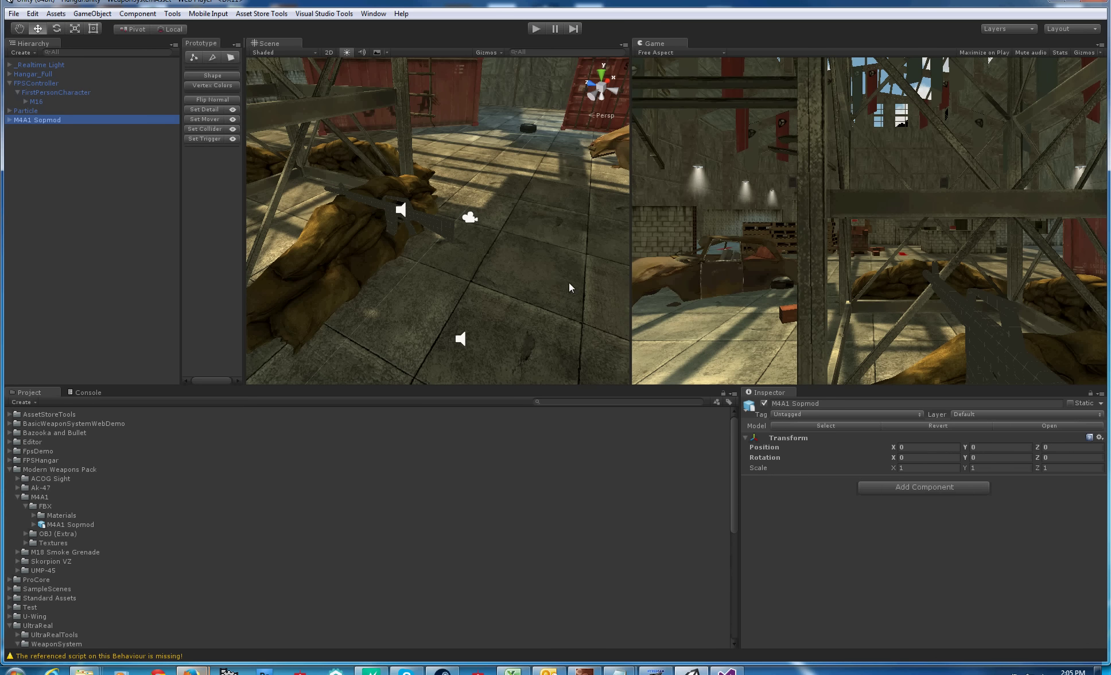
- Move M16 out of FirstPersonCharacter to the hierarchy's root level, with its MotionPivot children expanded and FPSController collapsed
left_click(26, 101)
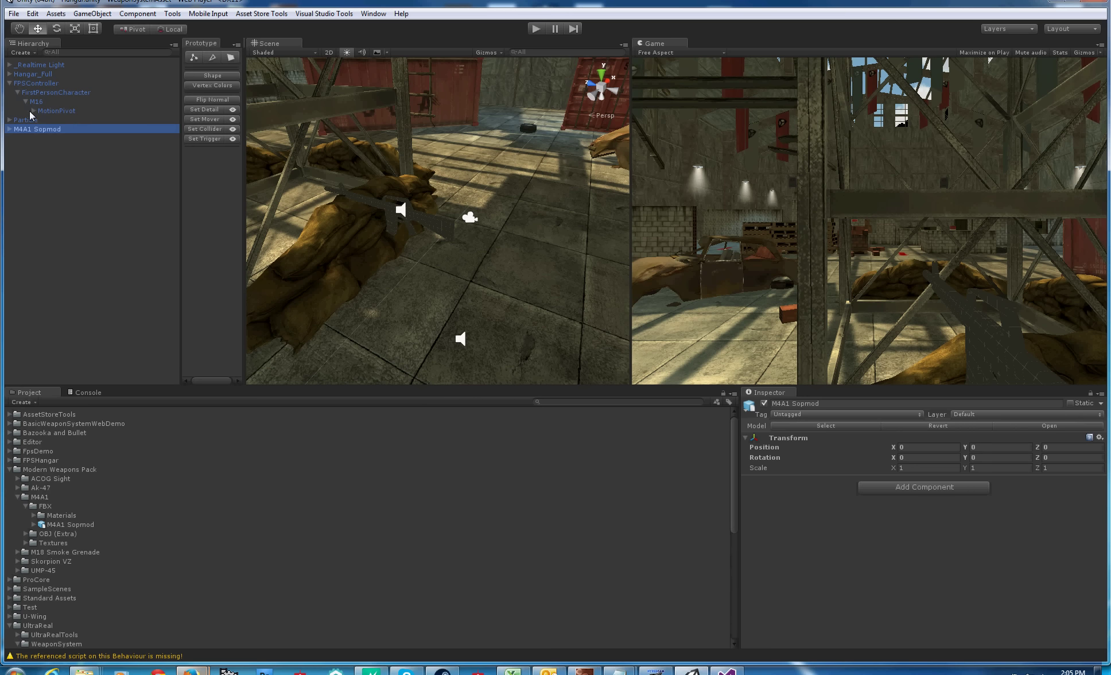
left_click(33, 111)
left_click(39, 101)
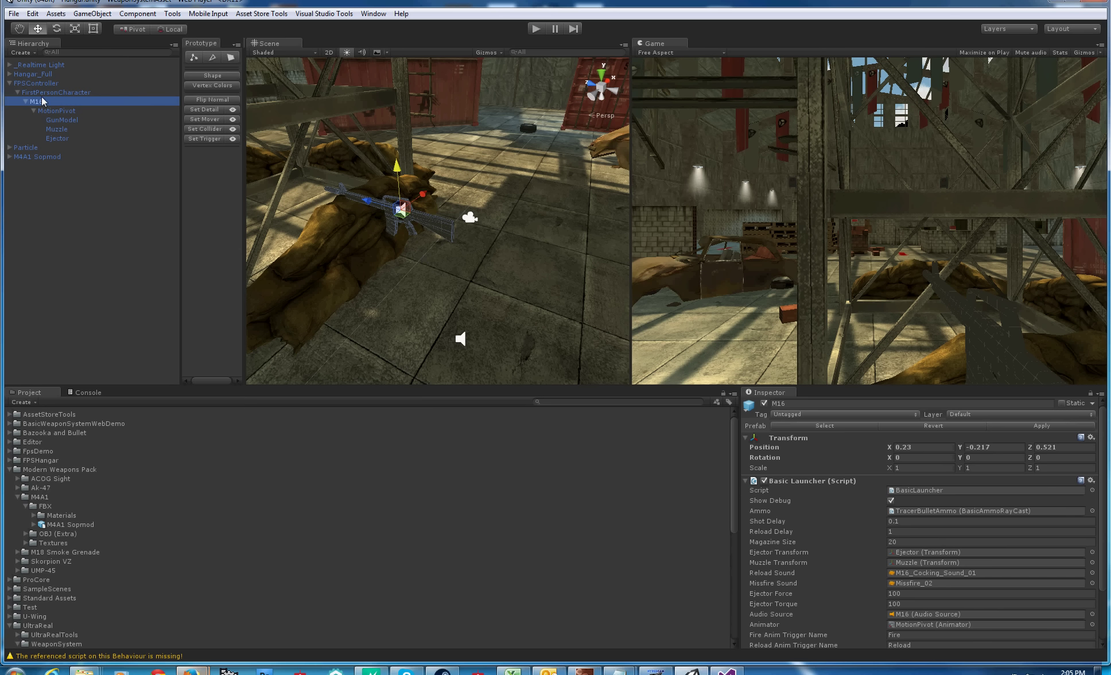
left_click_drag(42, 101, 36, 200)
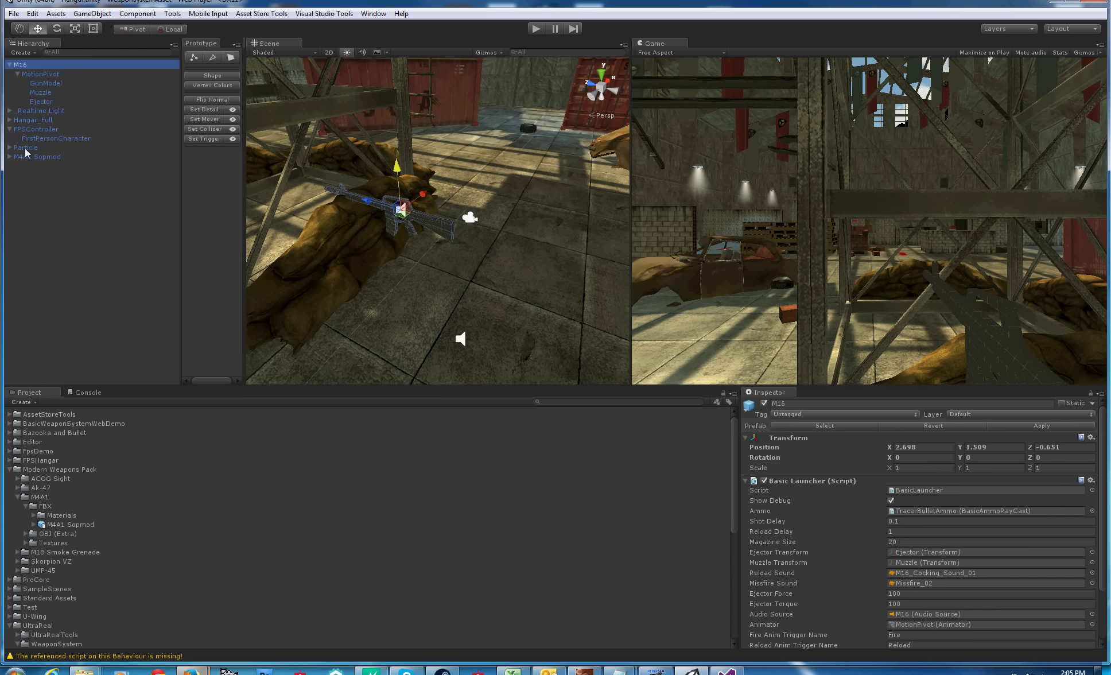
left_click(9, 129)
left_click(9, 65)
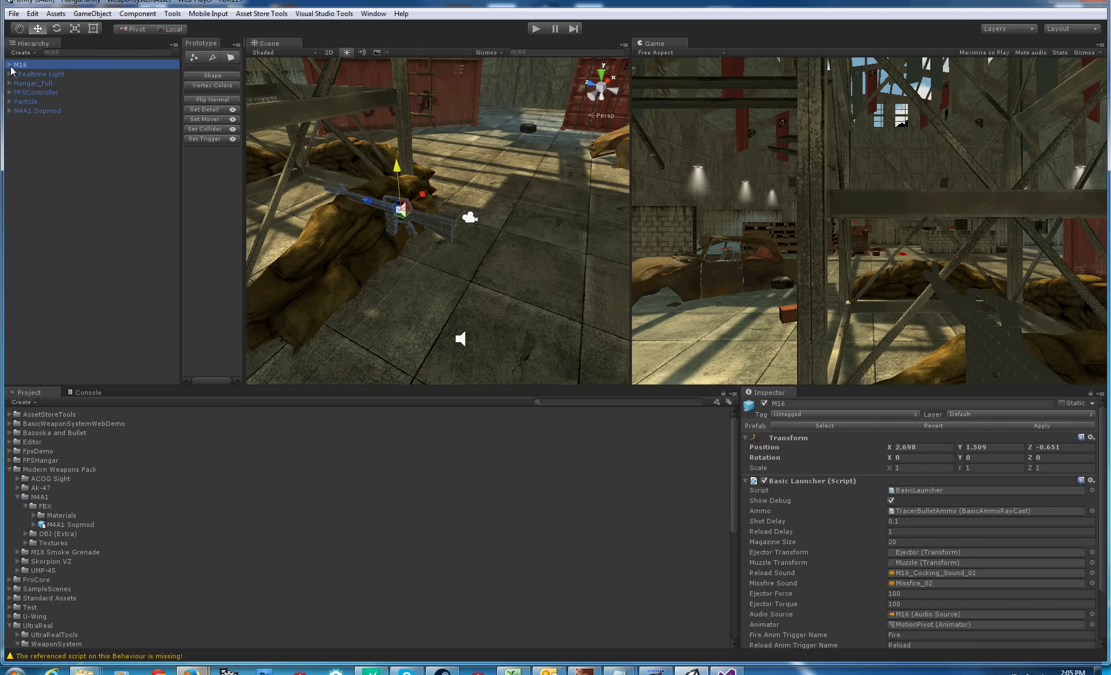
left_click(9, 65)
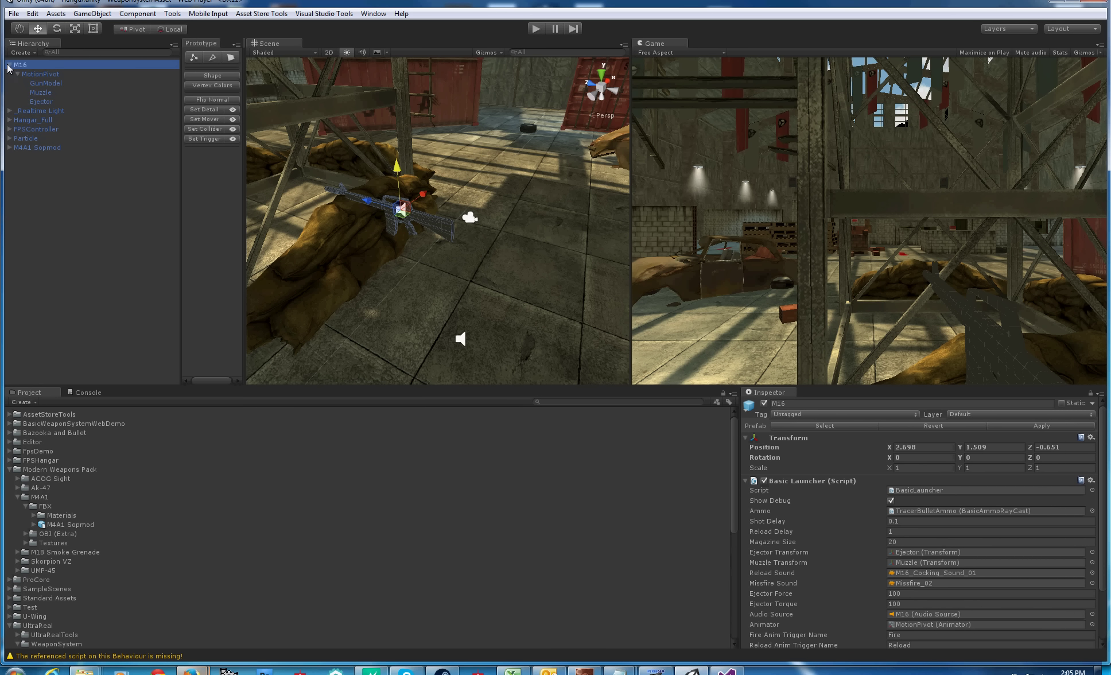
- Examine the M16's MotionPivot, GunModel, Muzzle and Ejector objects, comparing the muzzle and ejector placement on the gun
left_click(42, 73)
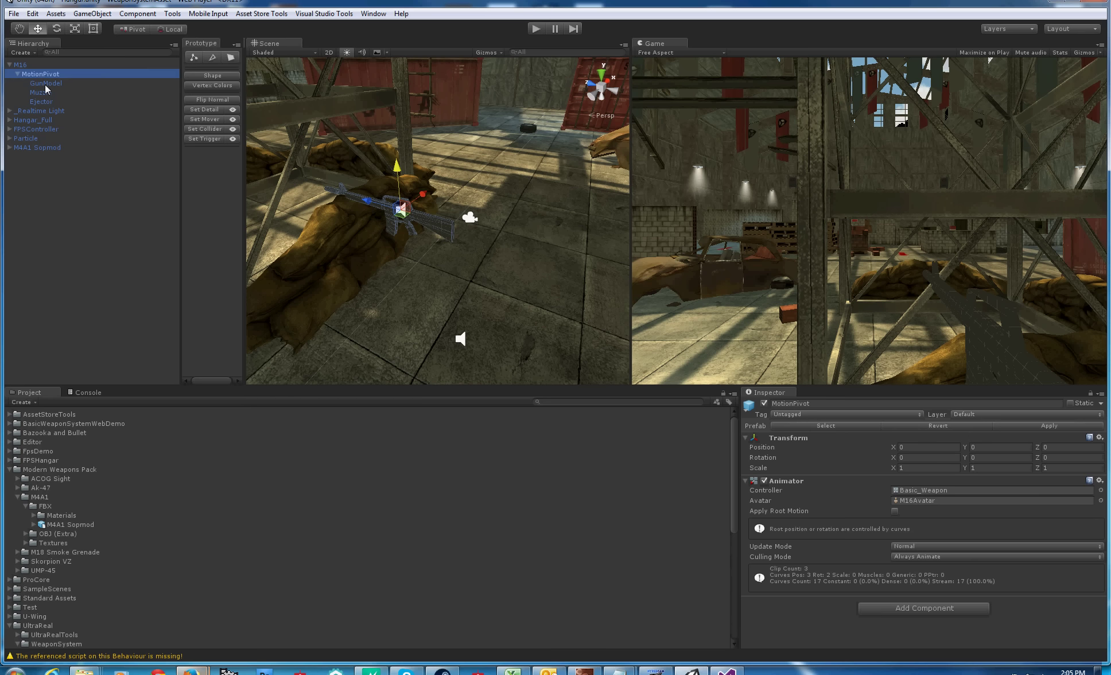
left_click(45, 84)
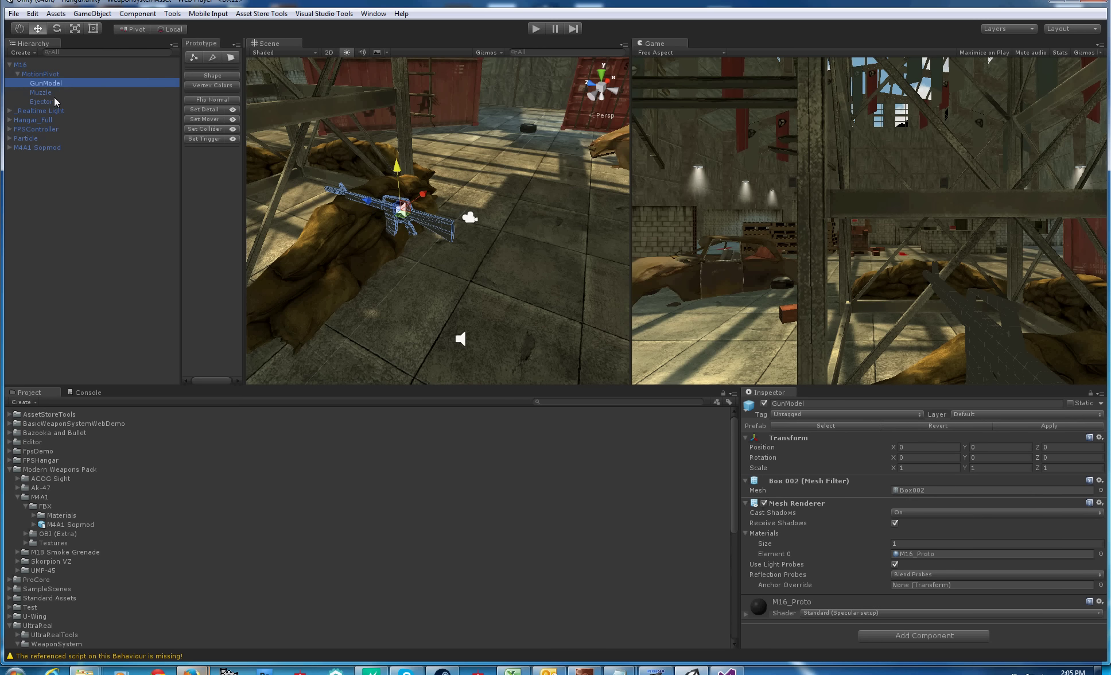
left_click(53, 95)
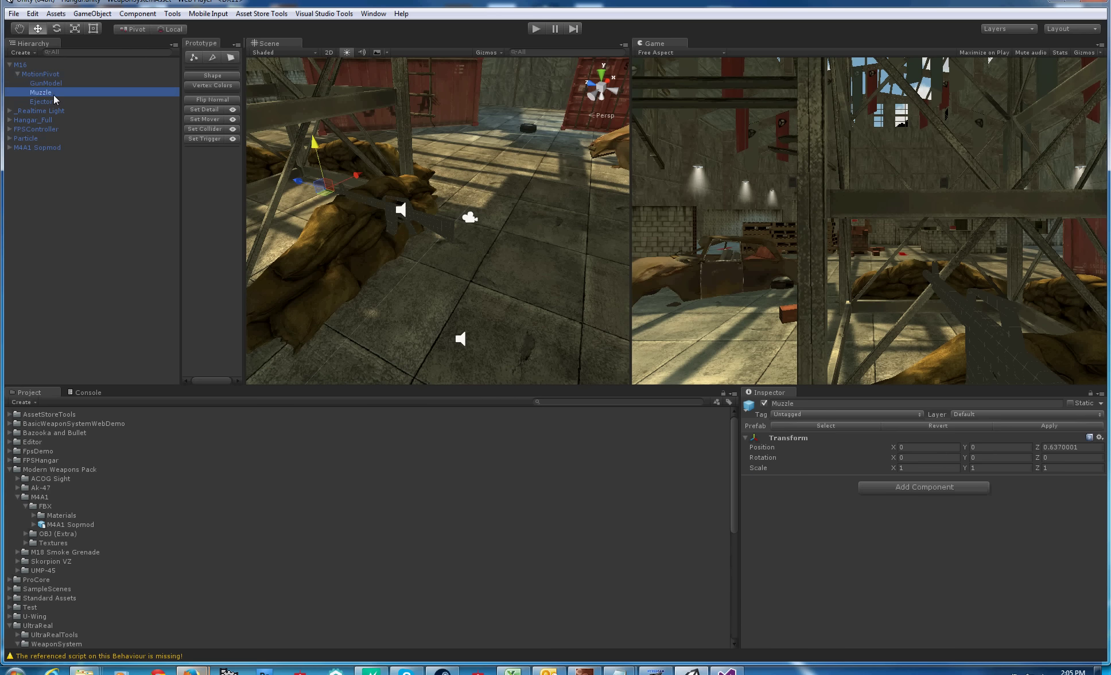
left_click(52, 102)
left_click(53, 93)
left_click(51, 101)
left_click(51, 94)
left_click(52, 102)
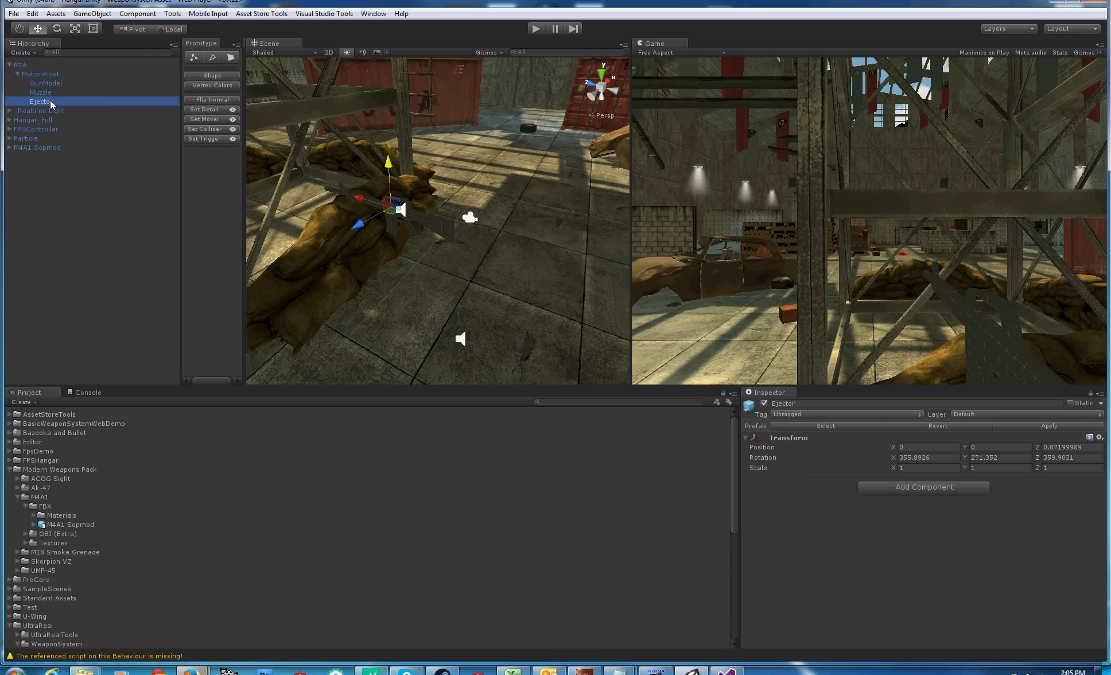
left_click(49, 94)
left_click(49, 100)
left_click(56, 84)
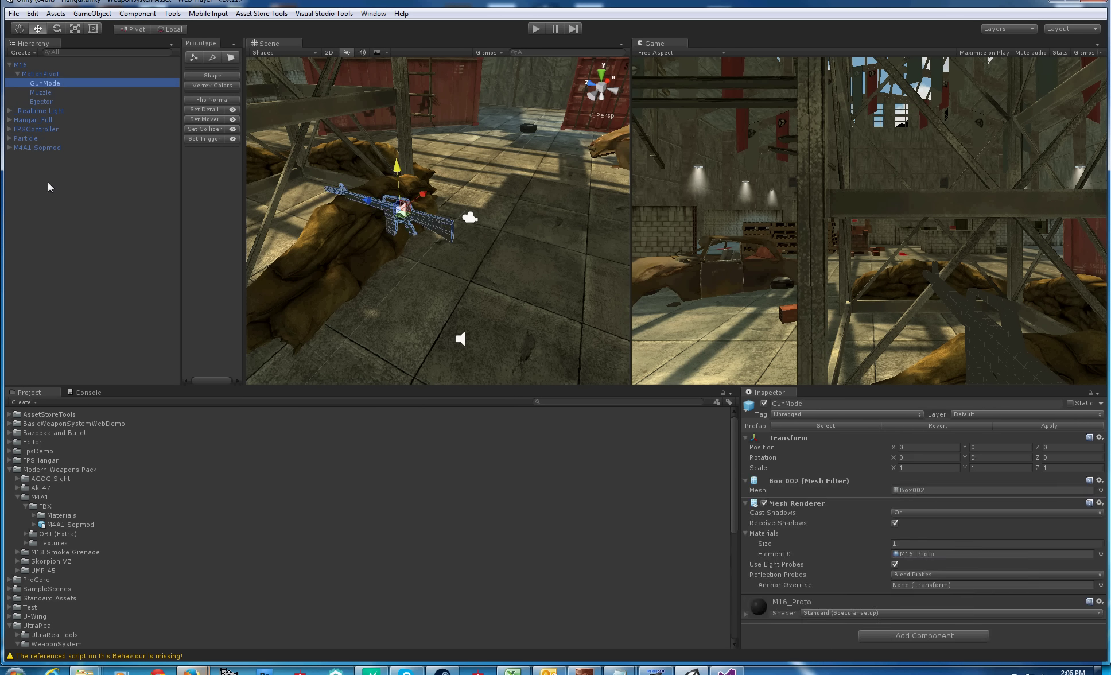
- Make M4A1 Sopmod a child of MotionPivot under M16
left_click(48, 182)
left_click(45, 149)
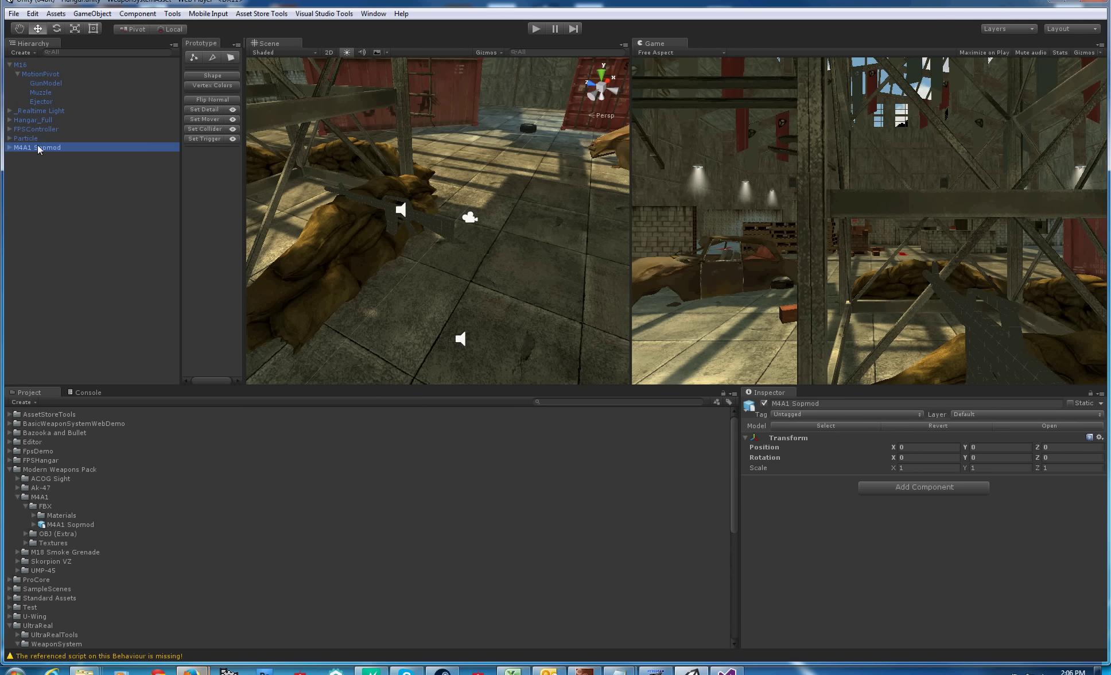
left_click_drag(39, 149, 51, 75)
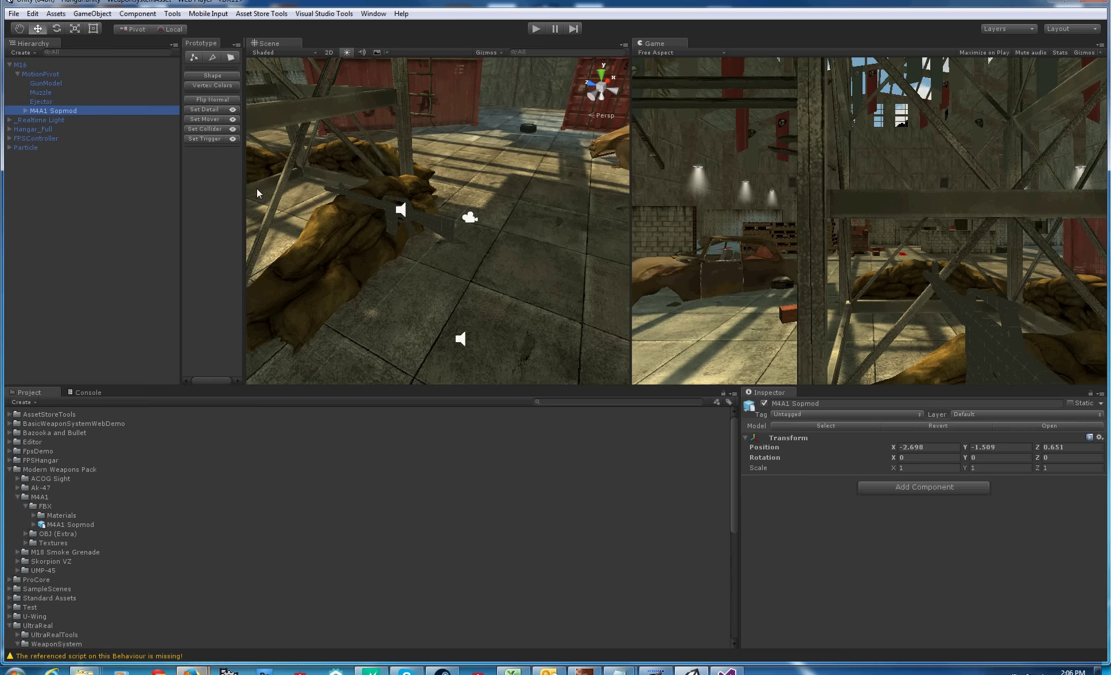
- Compare M4A1 Sopmod with GunModel and reset M4A1 Sopmod's transform so its position is 0, 0, 0
scroll(274, 174, "up", 2)
scroll(359, 174, "up", 2)
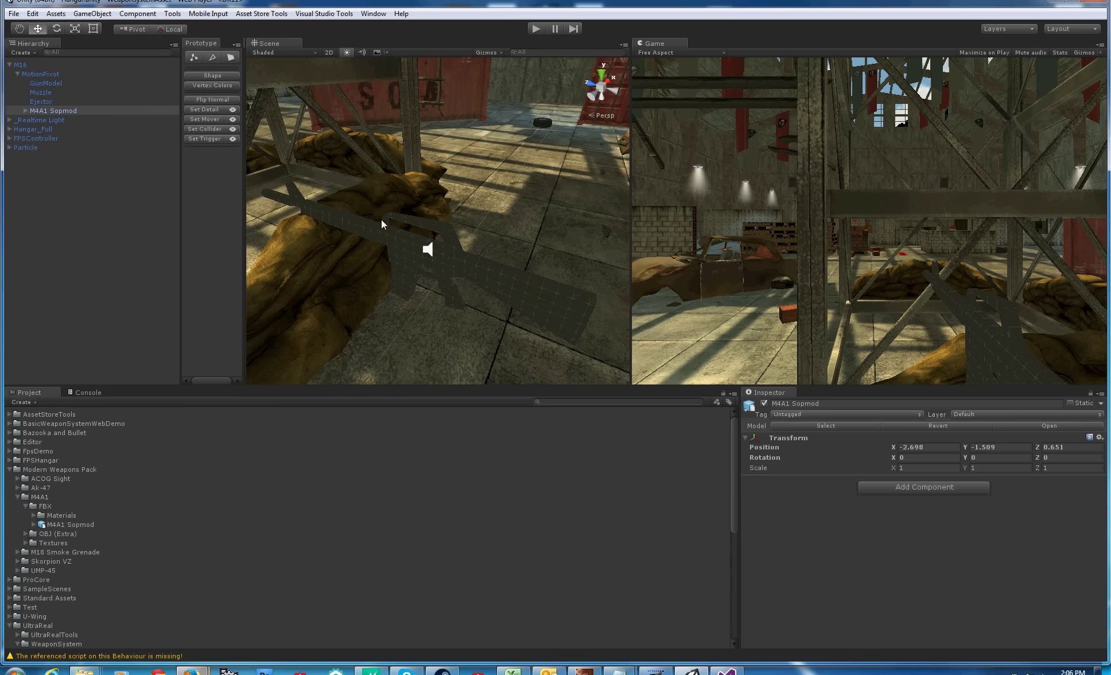
left_click(78, 93)
left_click(50, 82)
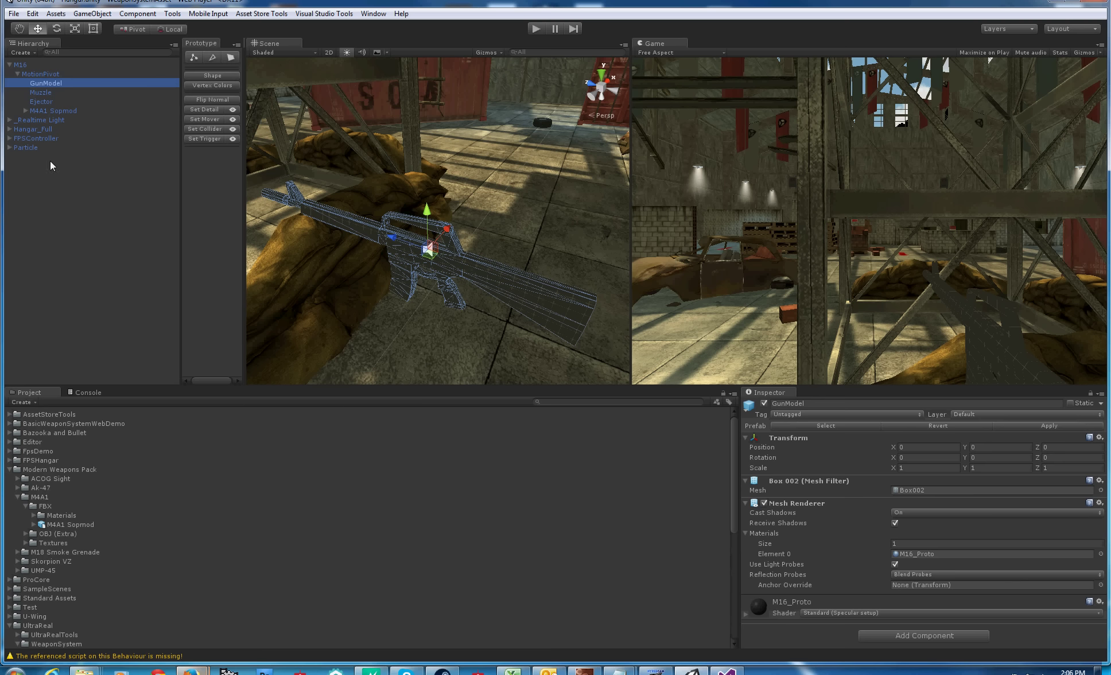
left_click(76, 111)
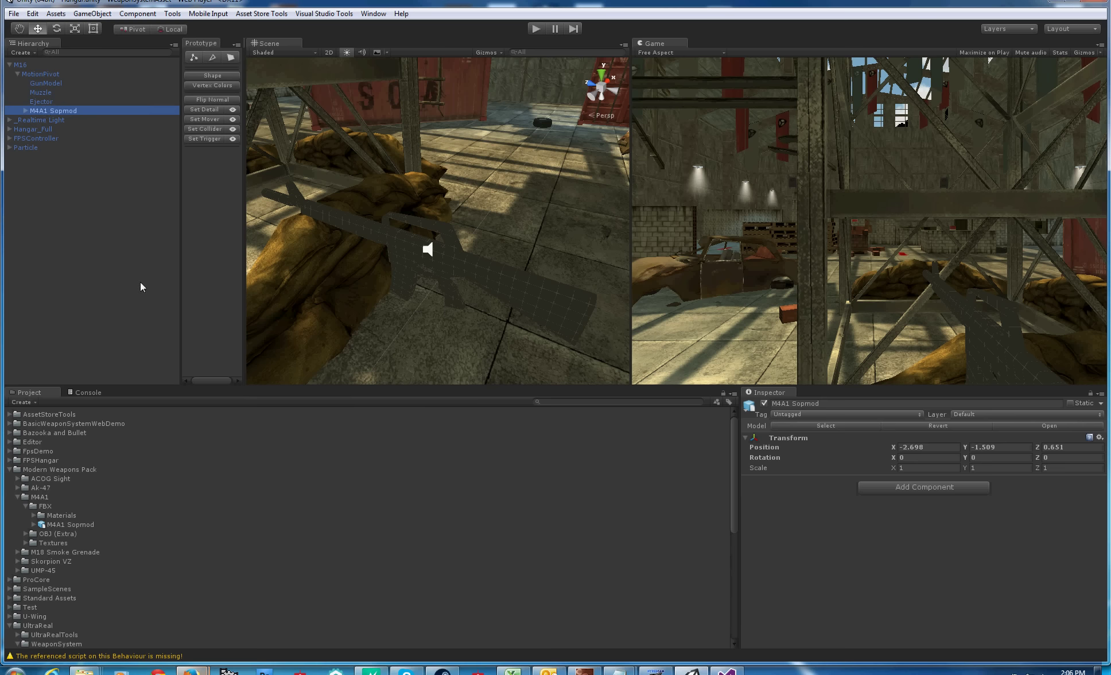
right_click(790, 437)
left_click(805, 446)
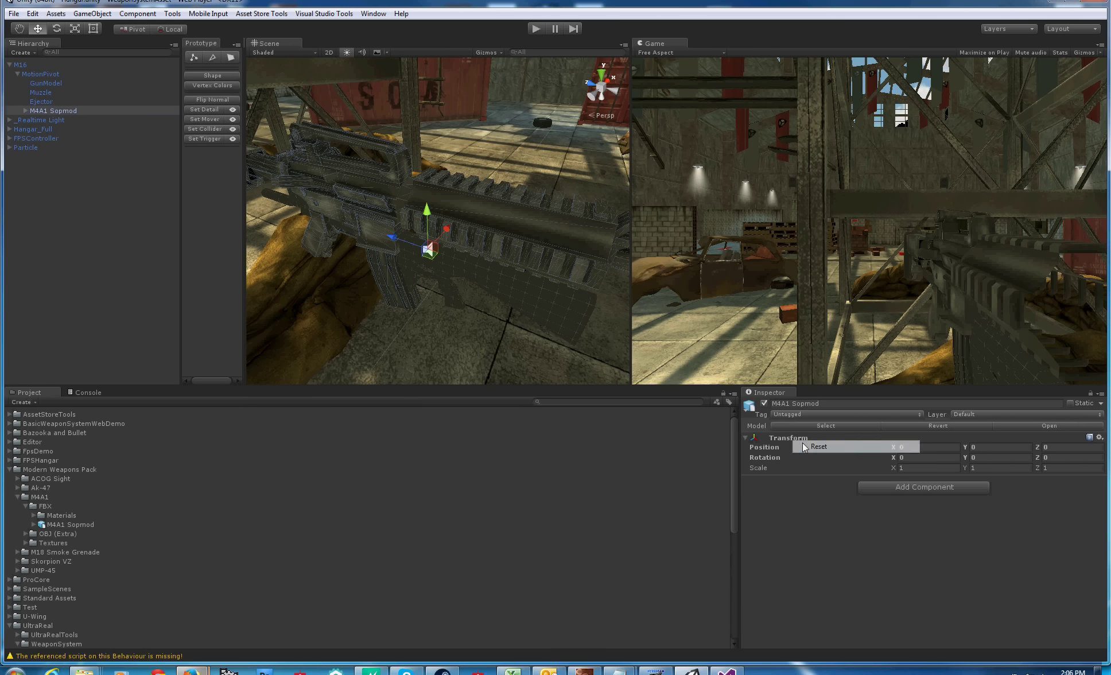
- Scale M4A1 Sopmod uniformly down to about 0.6 to match the size of the original M16 model
scroll(405, 302, "down", 5)
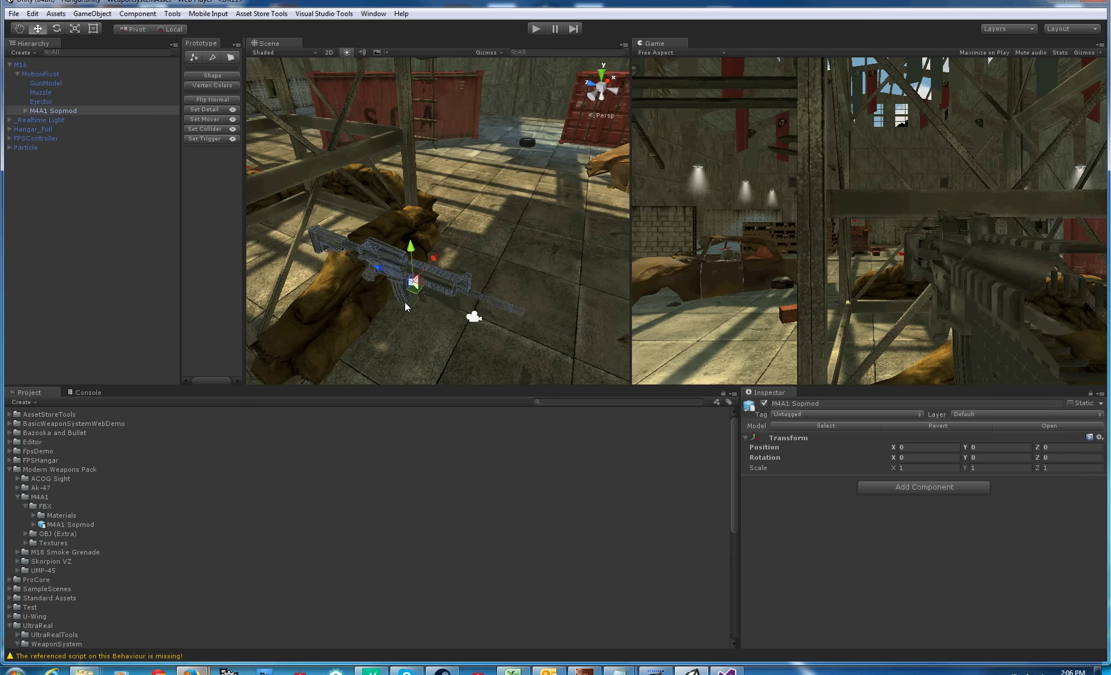
scroll(407, 303, "up", 2)
left_click_drag(399, 258, 429, 233, "alt")
right_click_drag(429, 234, 416, 309, "alt")
key("e")
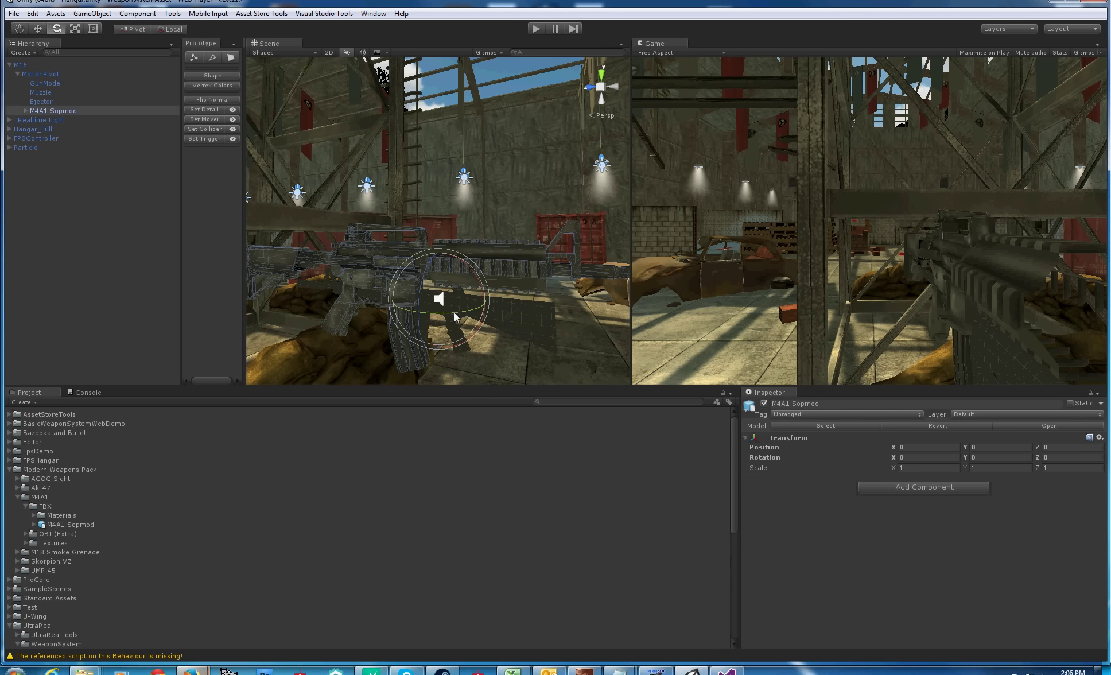
key("r")
left_click_drag(446, 303, 641, 295)
- Turn M4A1 Sopmod to face forward by setting its Y rotation to 180
key("e")
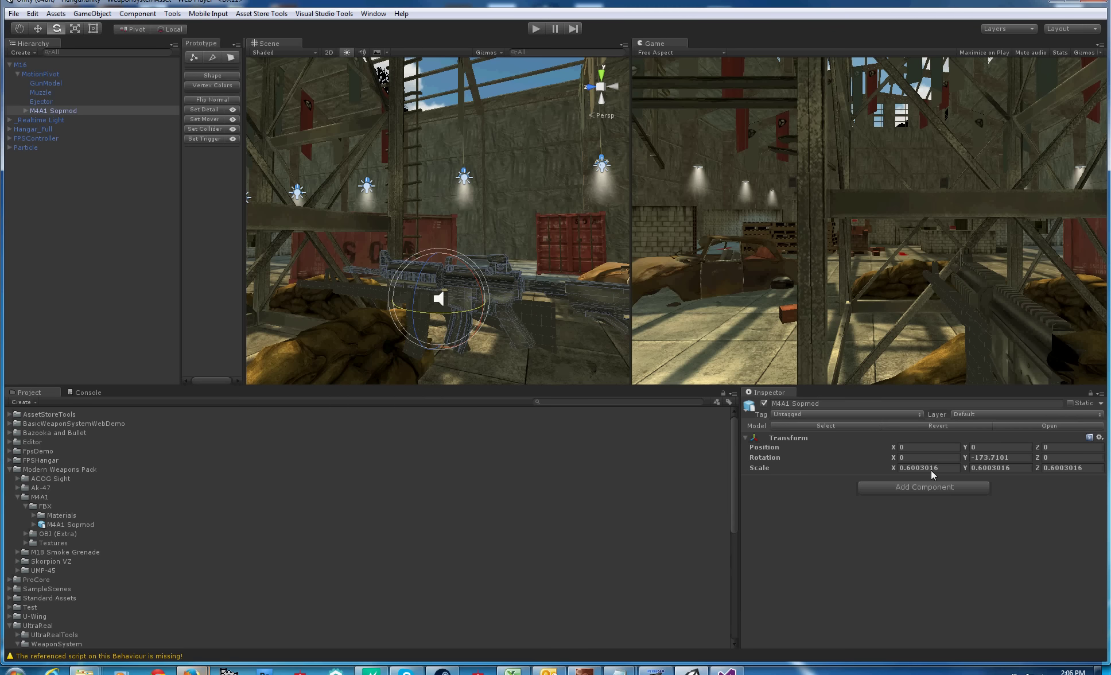
left_click(1016, 457)
type("180")
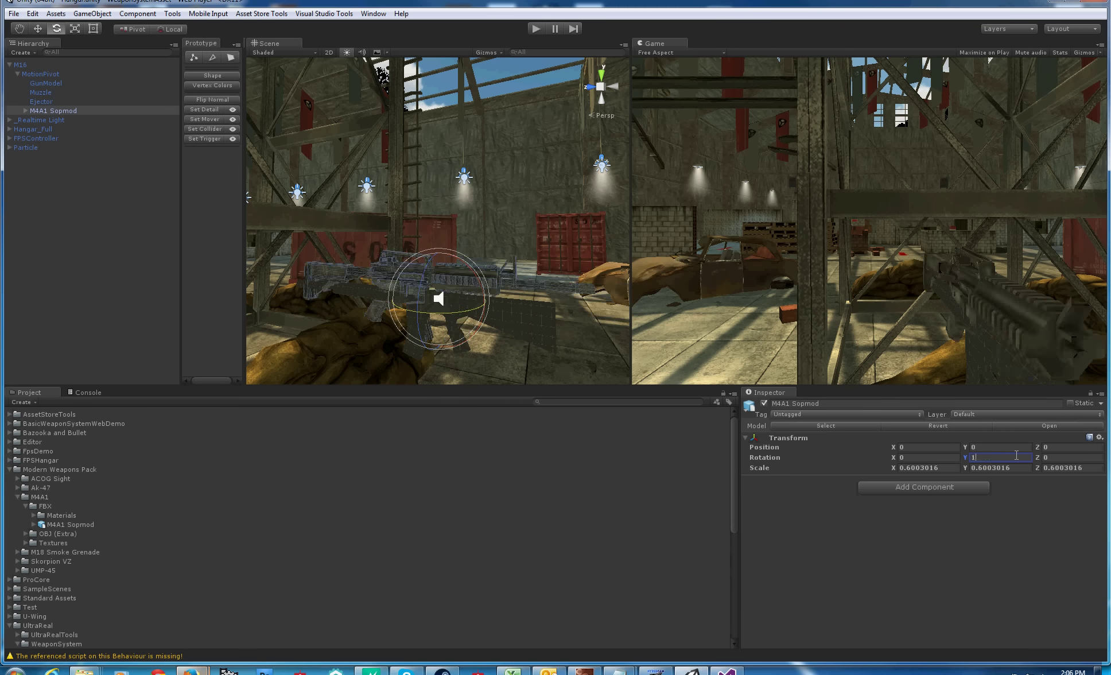
- Move M4A1 Sopmod over the M16 model, to about Y -0.064 and Z 0.173
type("w")
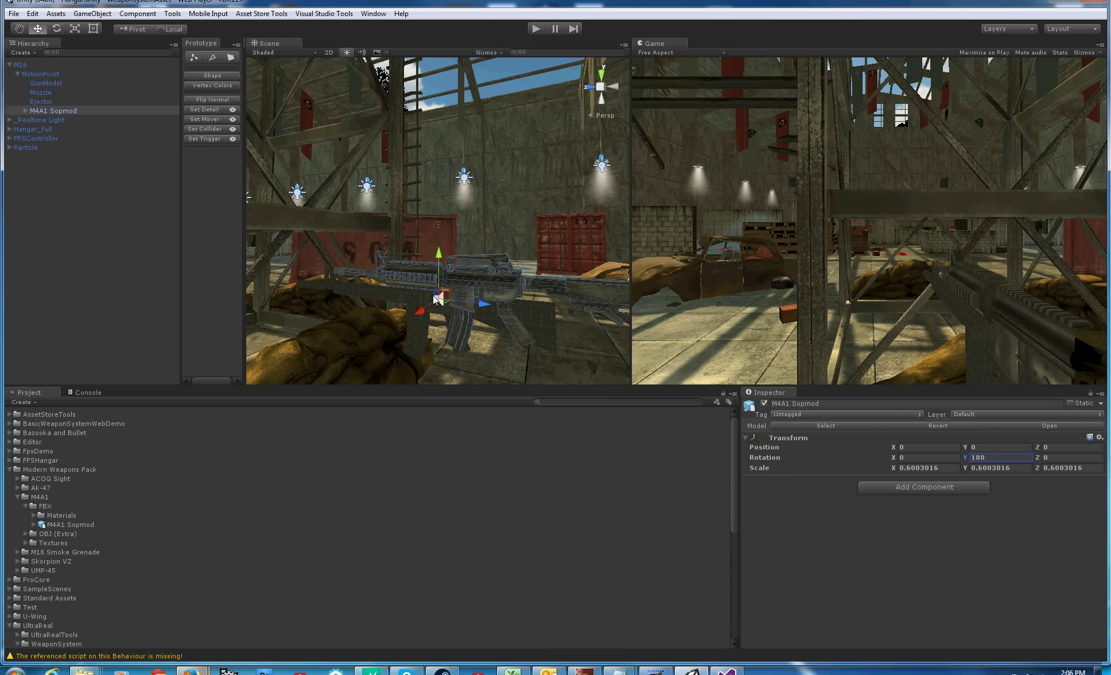
left_click_drag(466, 301, 427, 289)
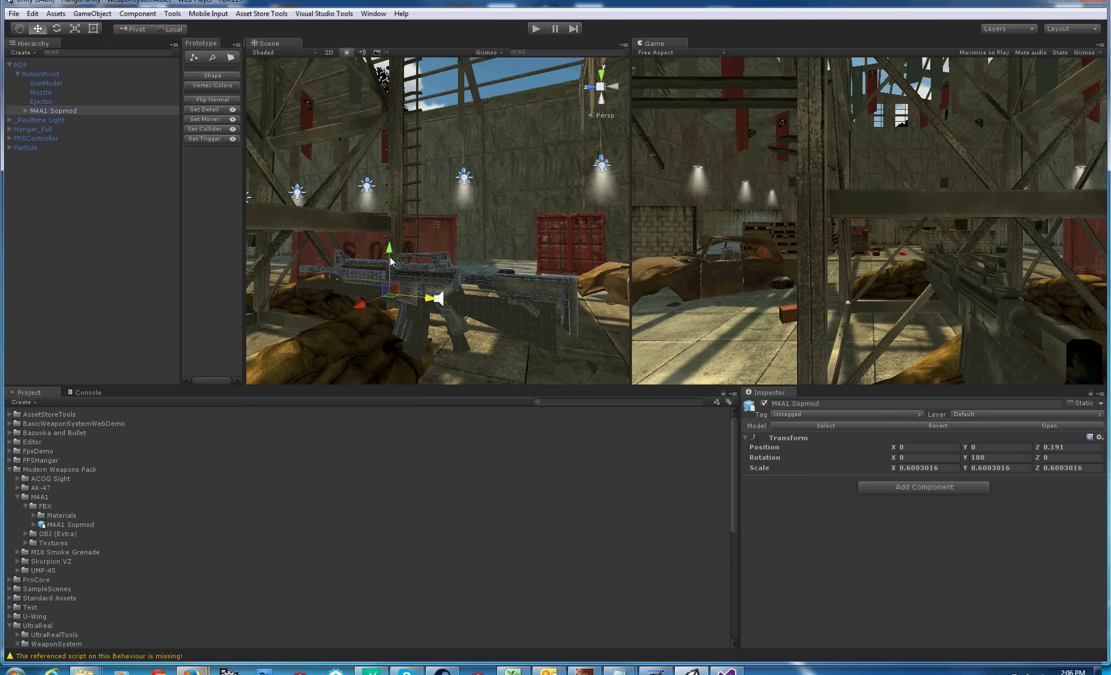
left_click_drag(391, 254, 395, 275)
mouse_move(418, 318)
left_mouse_down()
mouse_move(415, 356)
mouse_move(577, 292)
mouse_move(523, 354)
mouse_move(345, 347)
mouse_move(499, 345)
mouse_move(413, 339)
left_mouse_up()
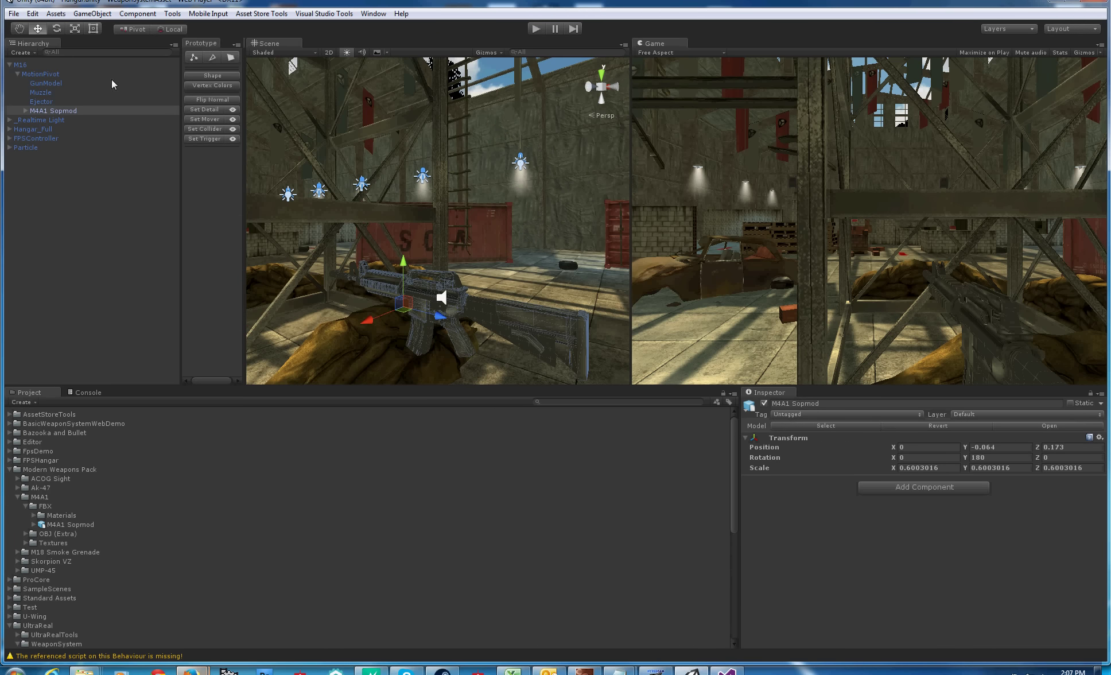
- Delete the original GunModel from MotionPivot, accepting the loss of the prefab connection
left_click(68, 85)
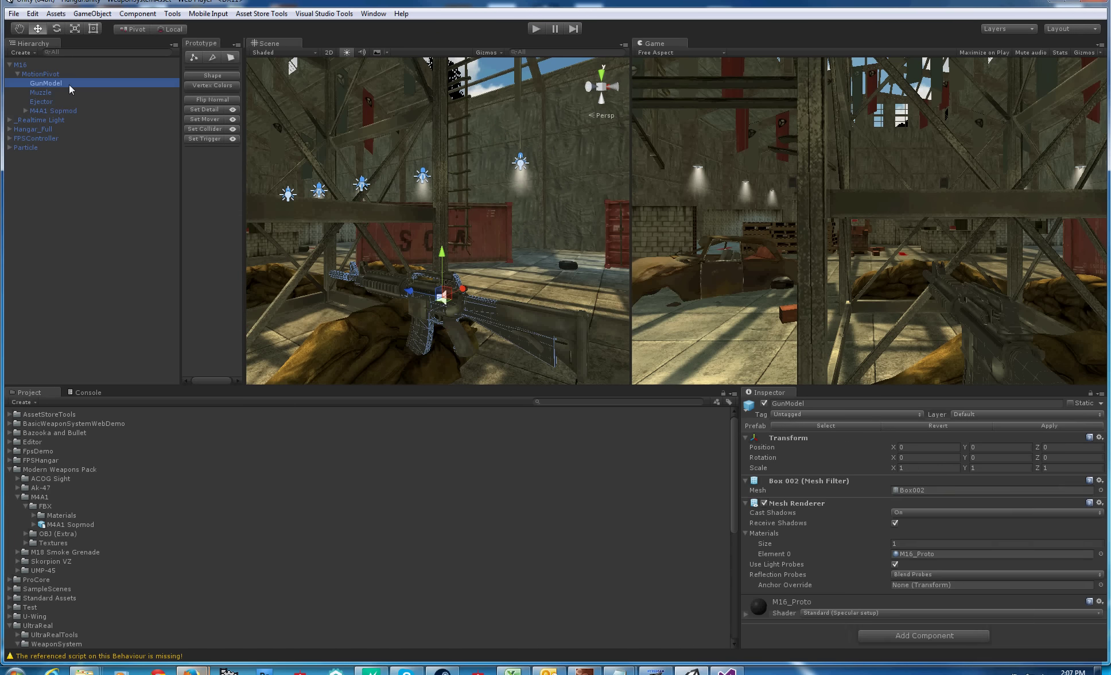
key("Delete")
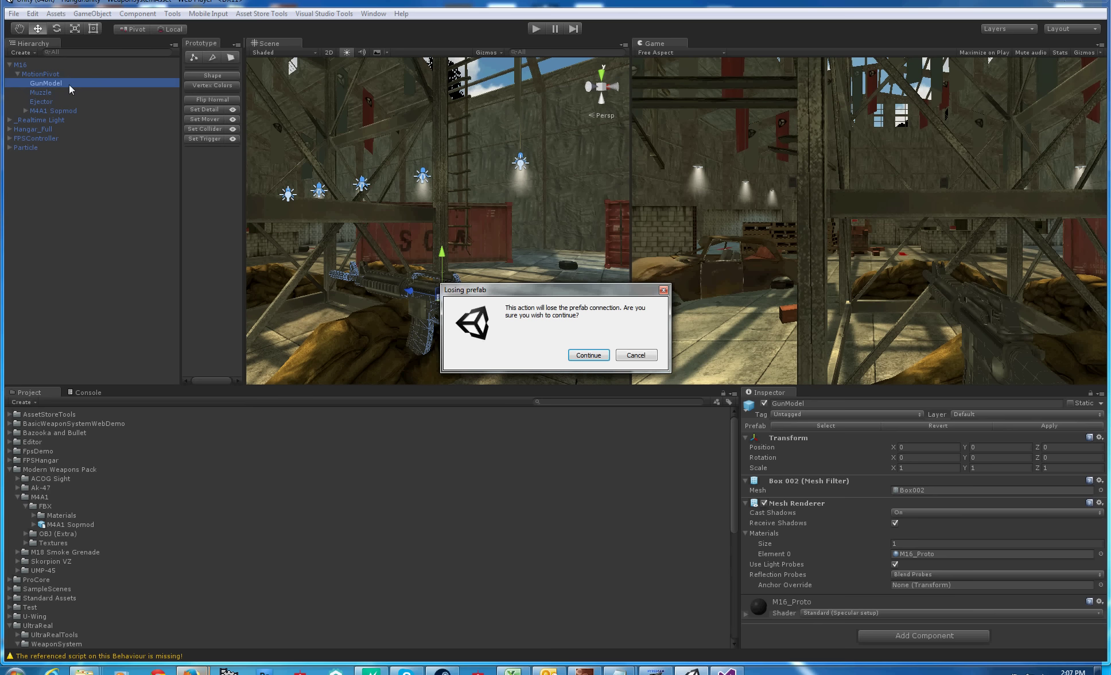
left_click(591, 355)
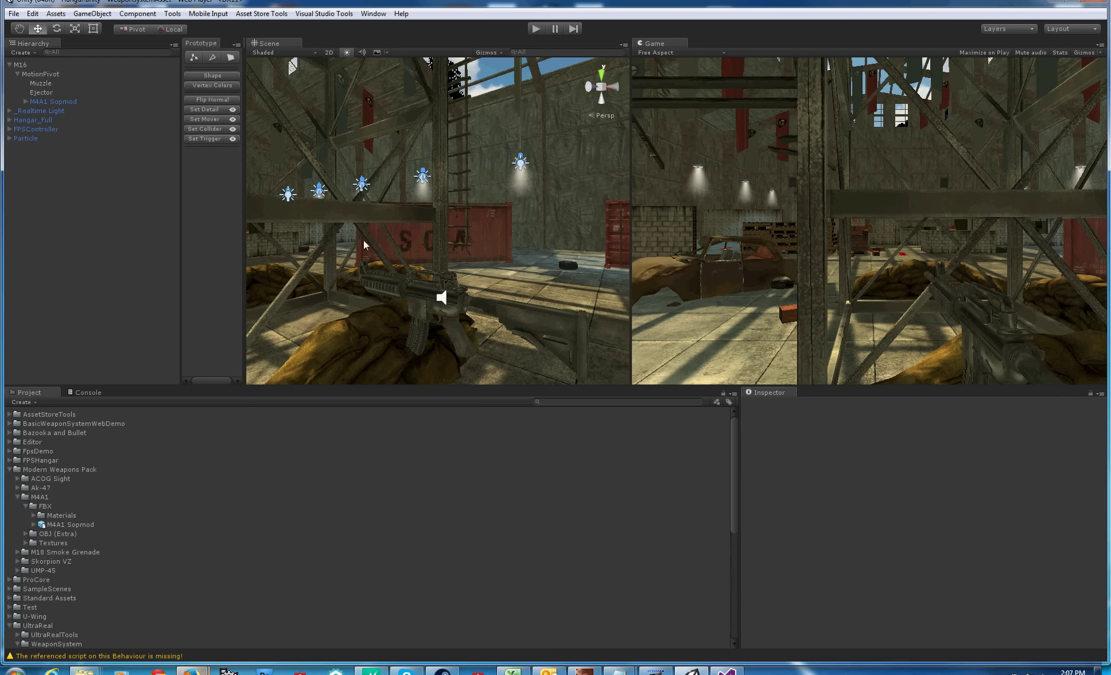
- Rename the root M16 object as M4A1 and collapse the Modern Weapons Pack folder in the project assets
left_click(25, 65)
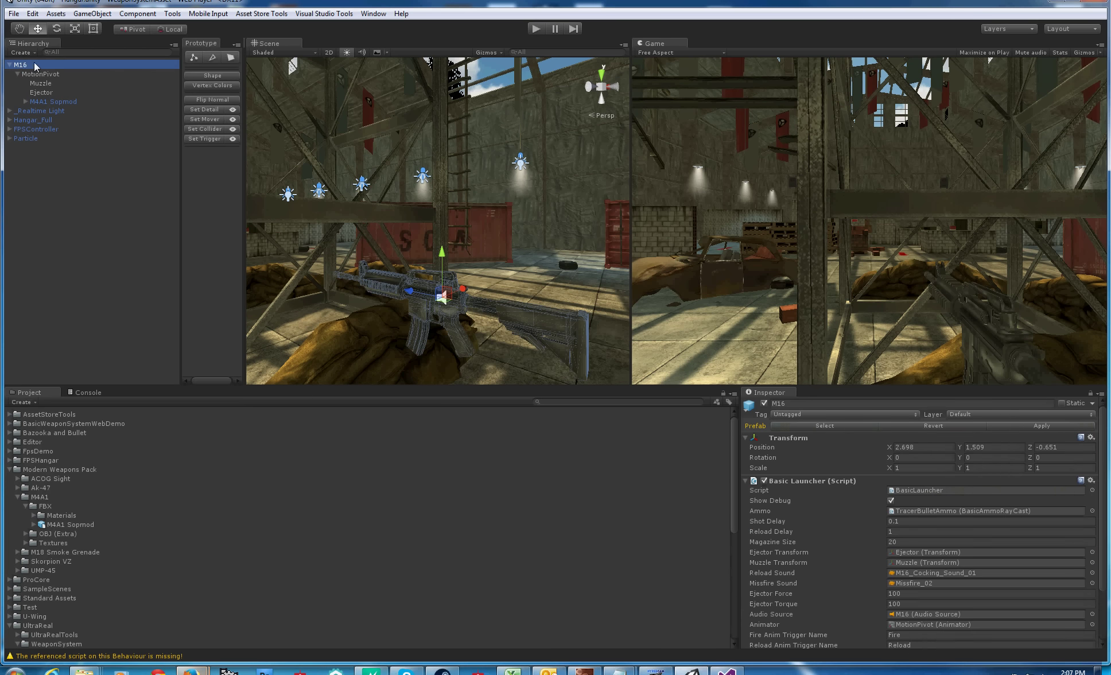
left_click(35, 64)
type("MA")
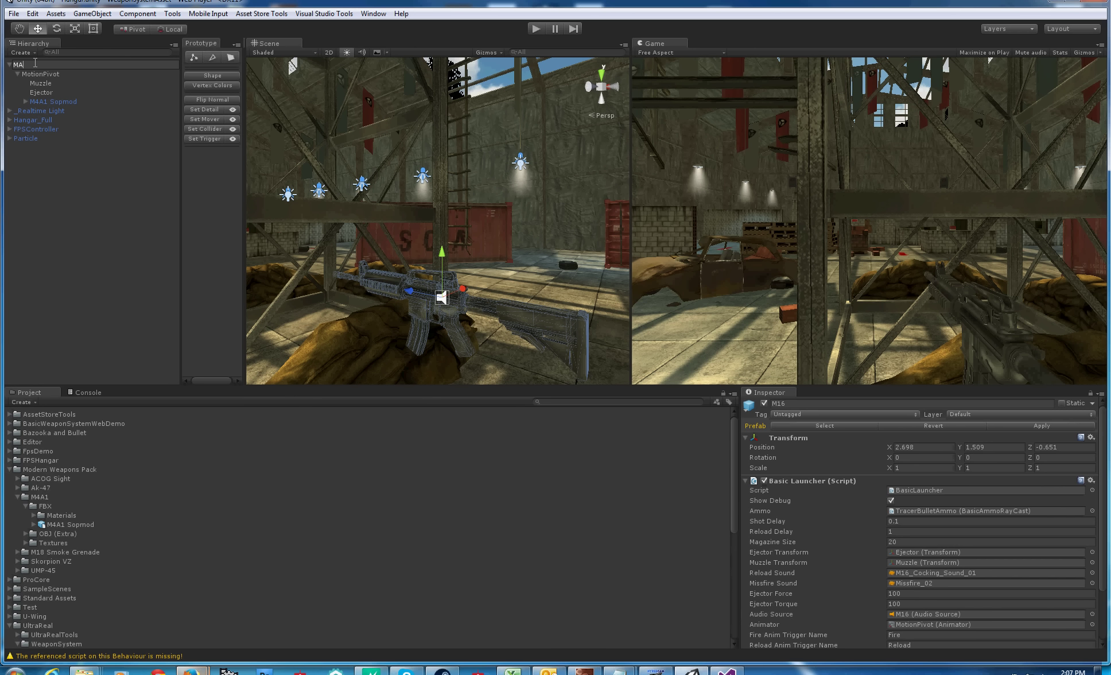
type("A1")
key("Return")
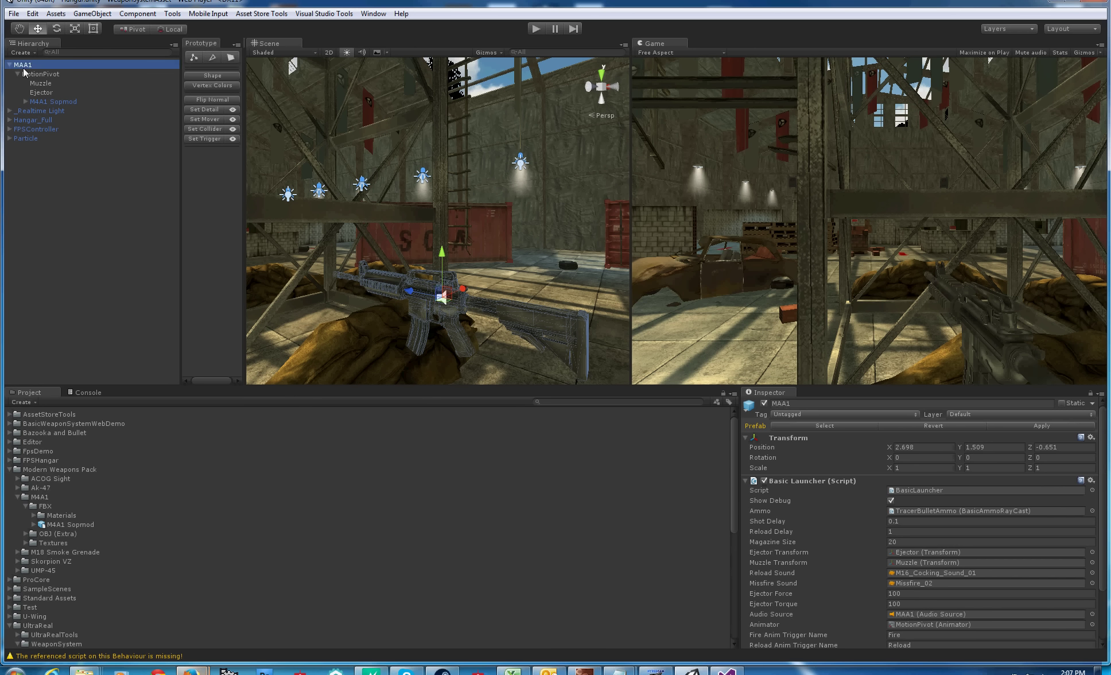
key("F2")
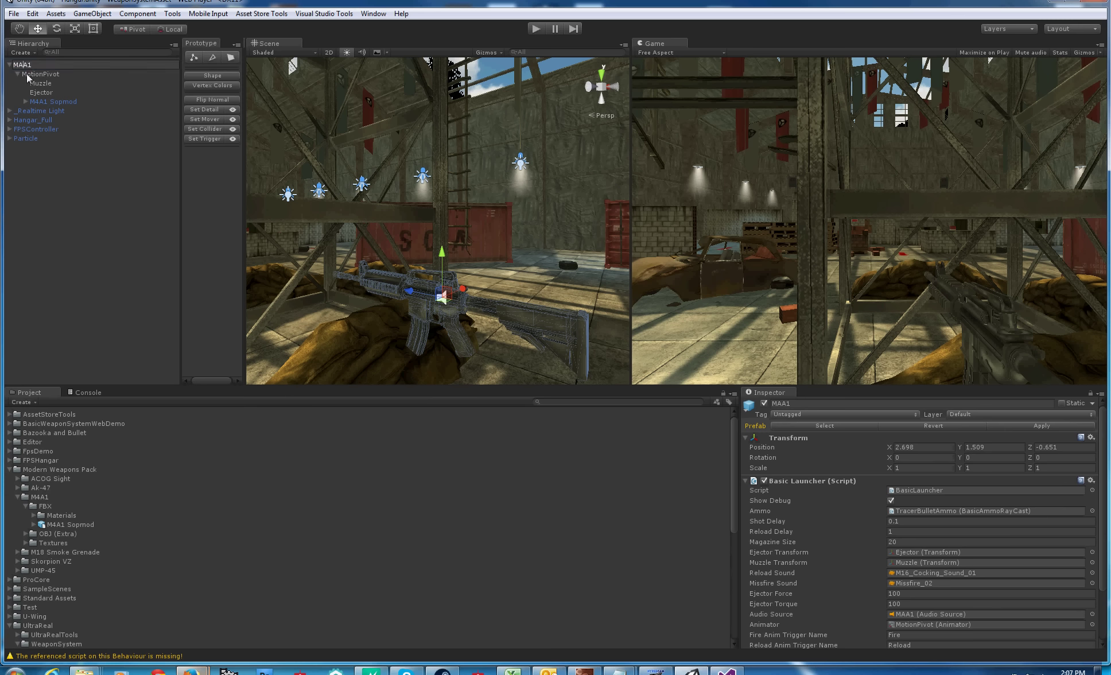
type("4")
key("Return")
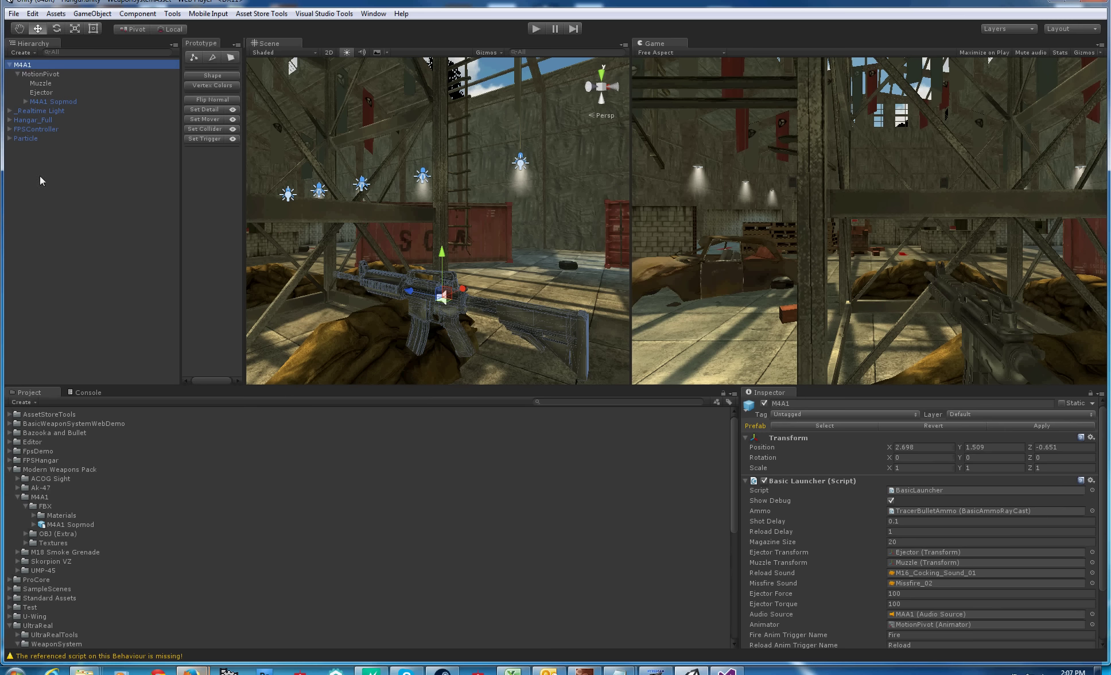
left_click(9, 470)
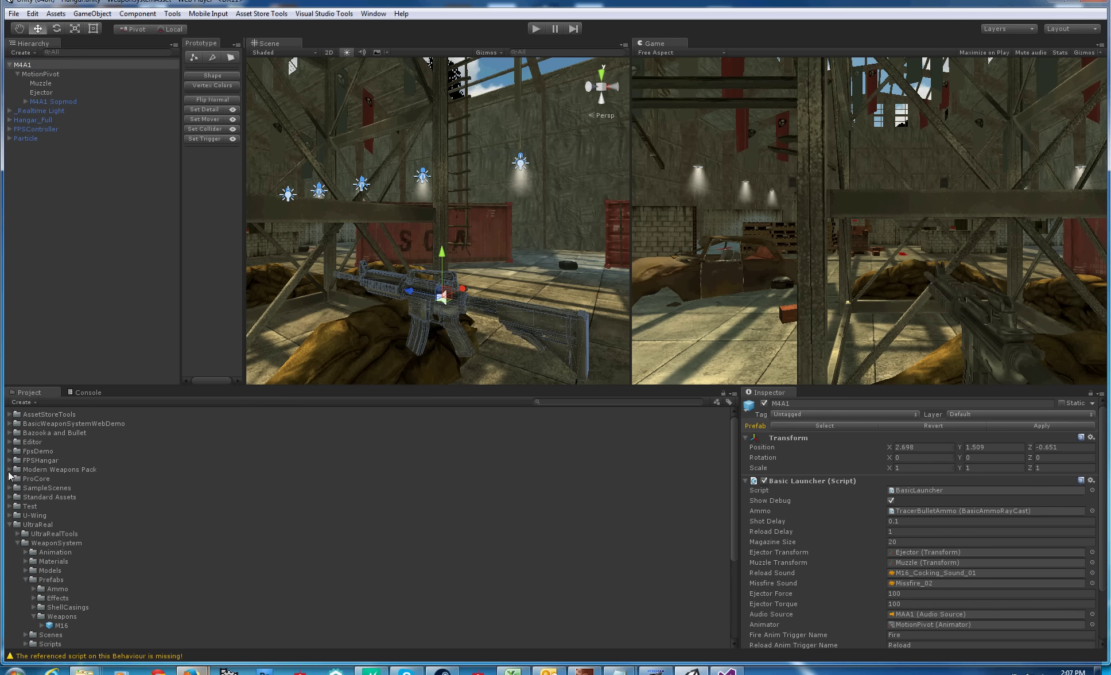
- Create an M4A1 prefab at the root of the project assets from the scene's M4A1 object, with the UltraReal folder collapsed
left_click(9, 525)
left_click_drag(23, 65, 26, 645)
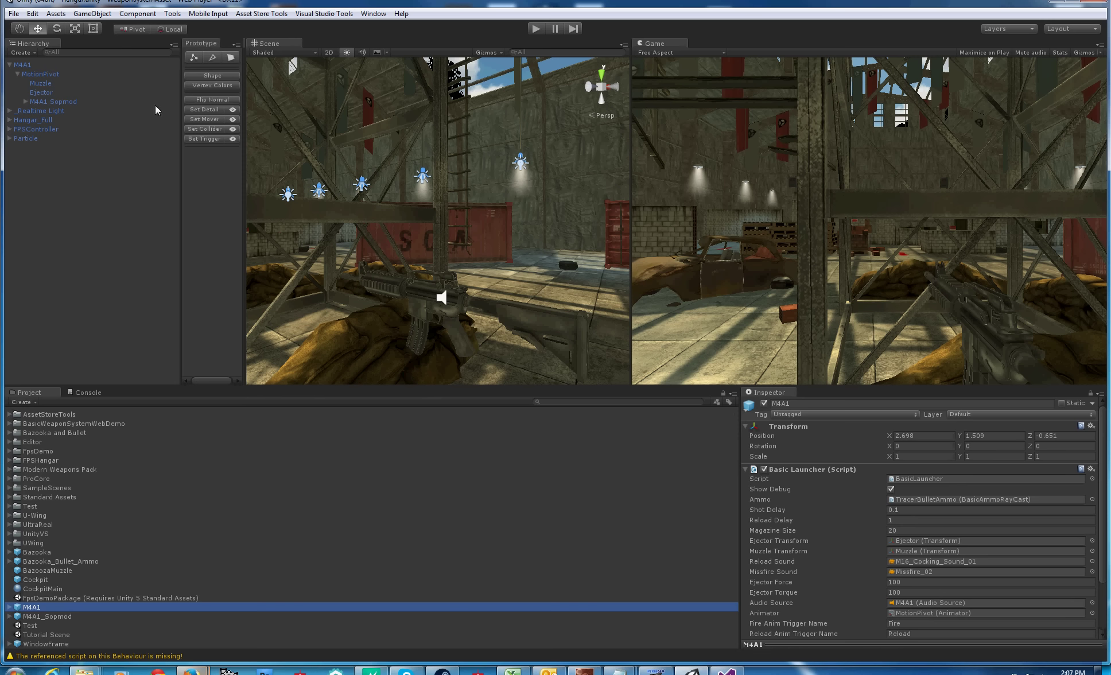
- Move the Muzzle transform closer to the M4A1's barrel end, to about Y 0.006 and Z 0.608
left_click(53, 84)
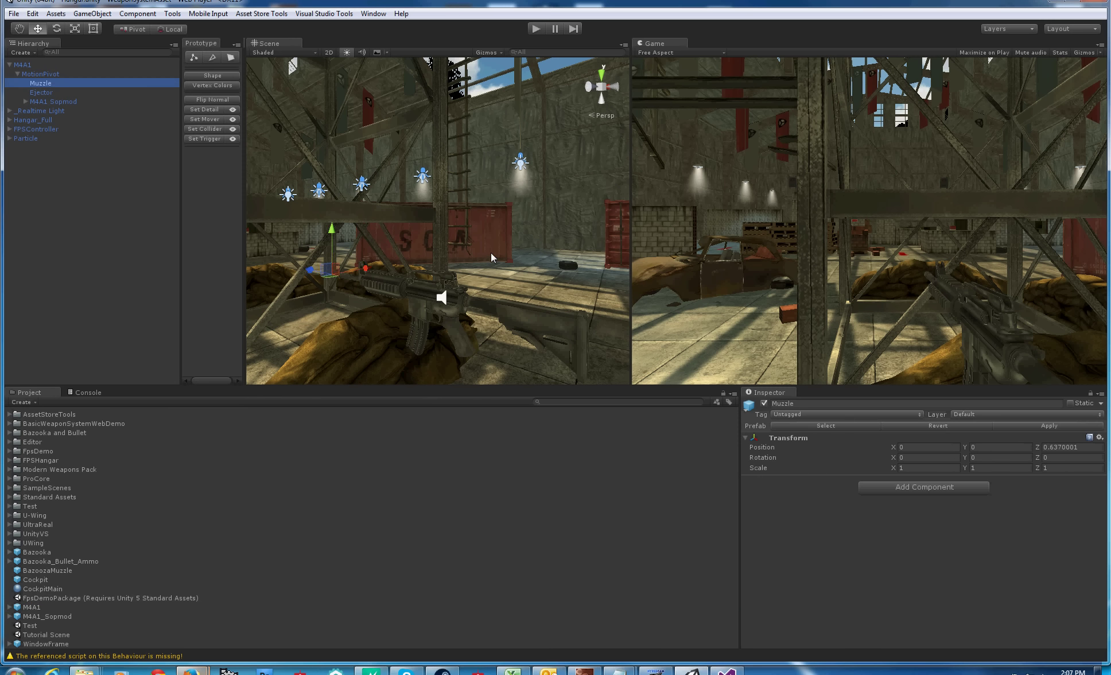
right_click_drag(427, 193, 434, 231)
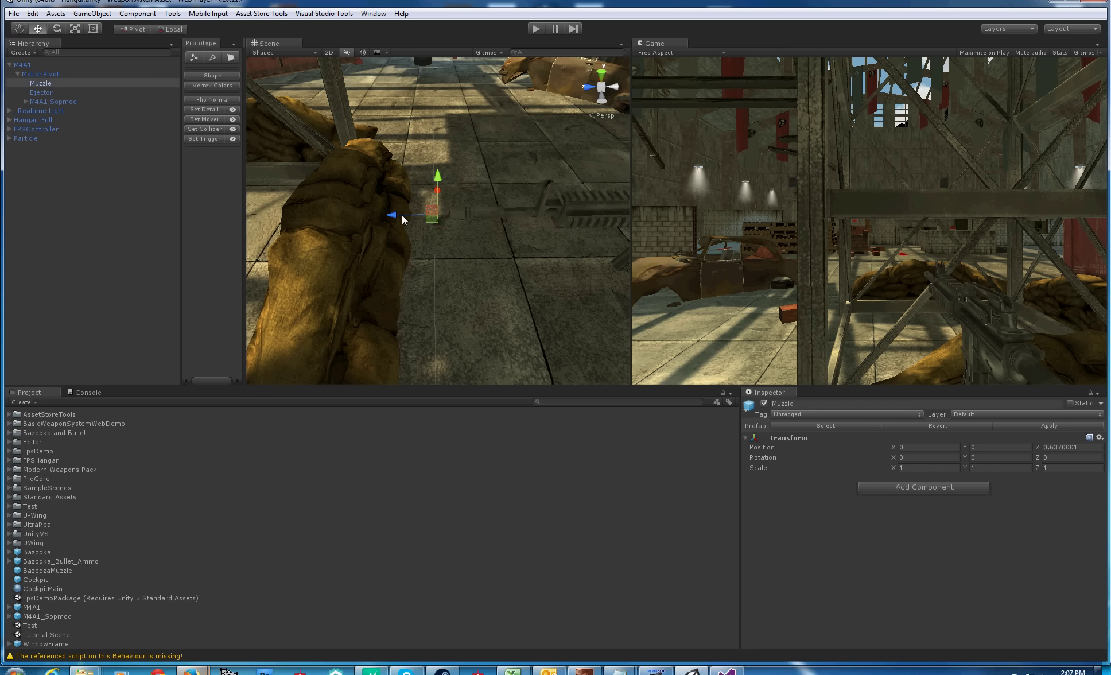
left_click_drag(402, 214, 412, 215)
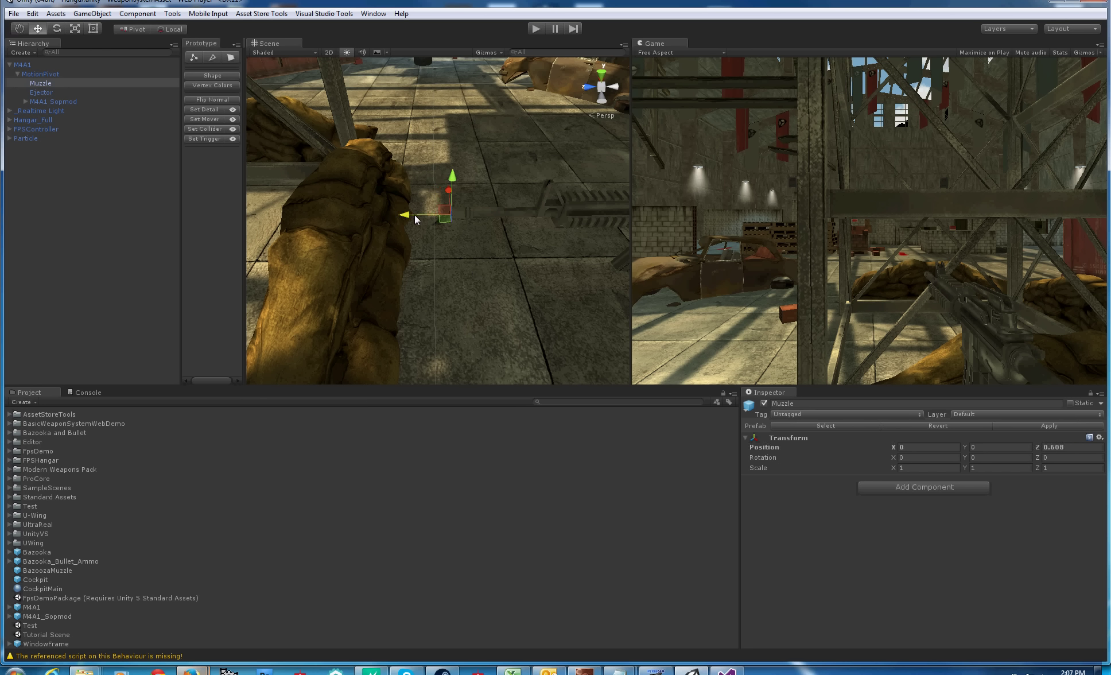
mouse_move(425, 241)
right_mouse_down()
mouse_move(442, 266)
mouse_move(431, 237)
right_mouse_up()
left_click_drag(432, 237, 427, 243)
middle_click_drag(427, 244, 505, 276)
- Try rotating the Muzzle about its Y axis, and undo the rotation
key("e")
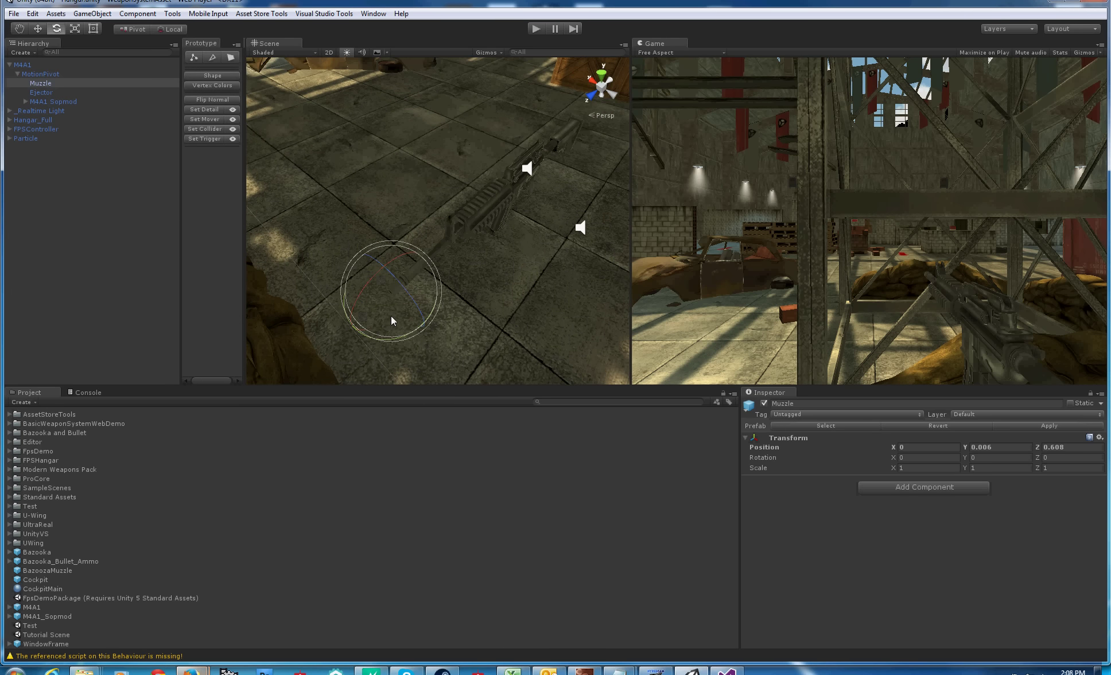
left_click_drag(389, 338, 460, 361, "alt")
key("w")
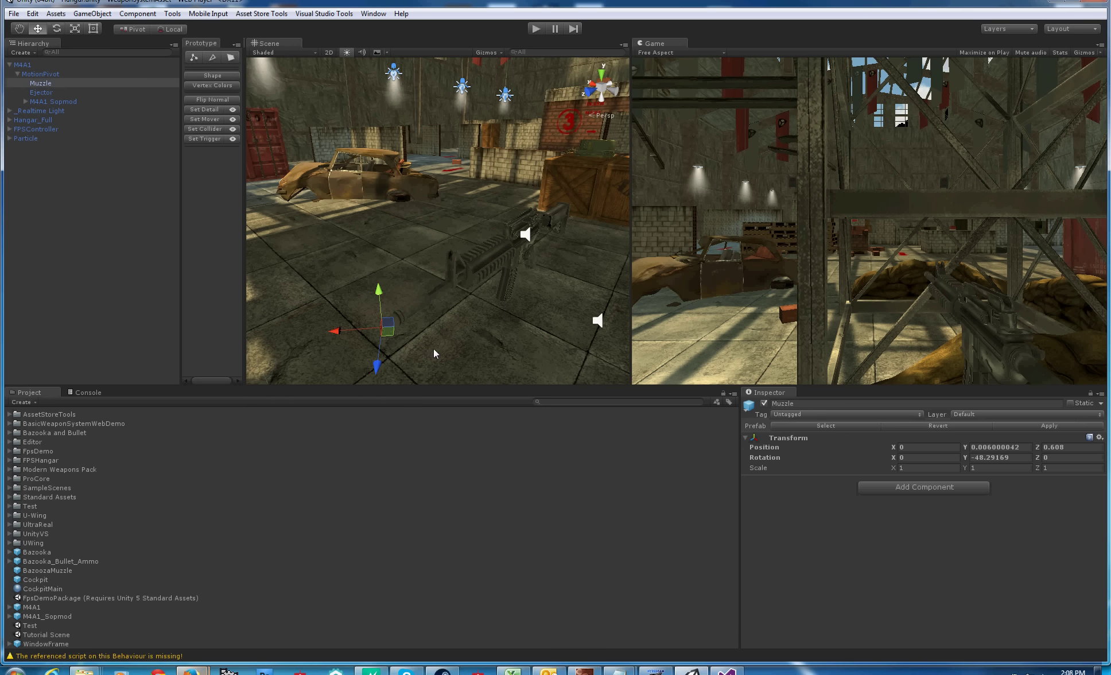
key("ctrl+z")
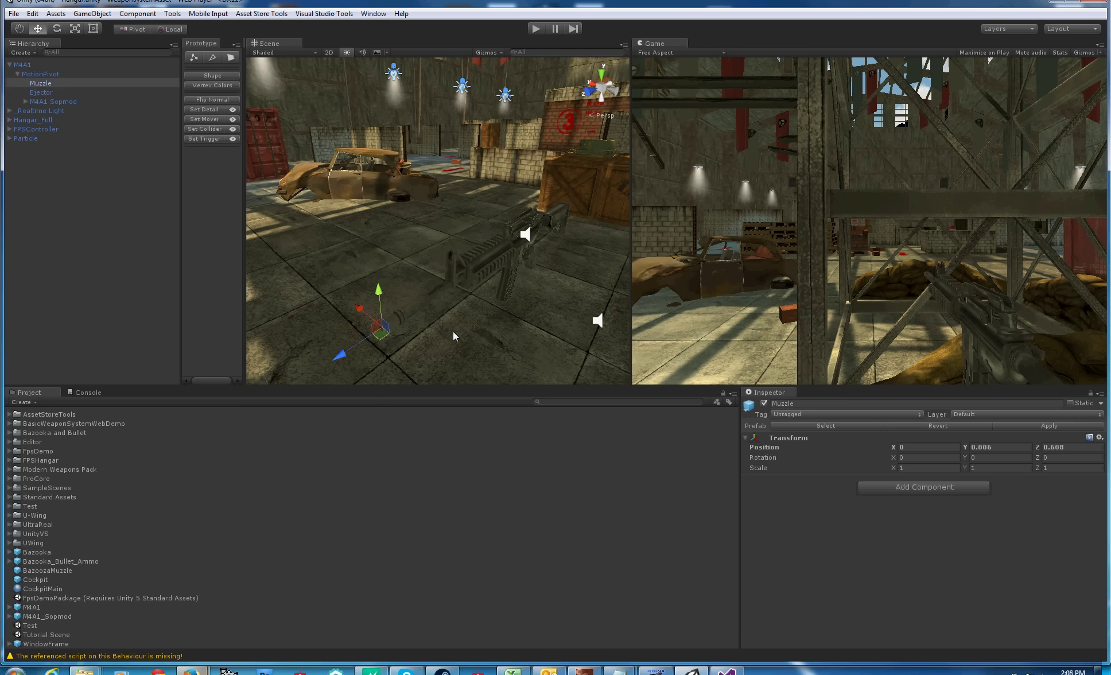
- Rotate the Ejector transform on the M4A1 and set its Y rotation to 180
left_click_drag(453, 331, 368, 347, "alt")
middle_click_drag(367, 347, 509, 297)
left_click_drag(509, 297, 287, 303, "alt")
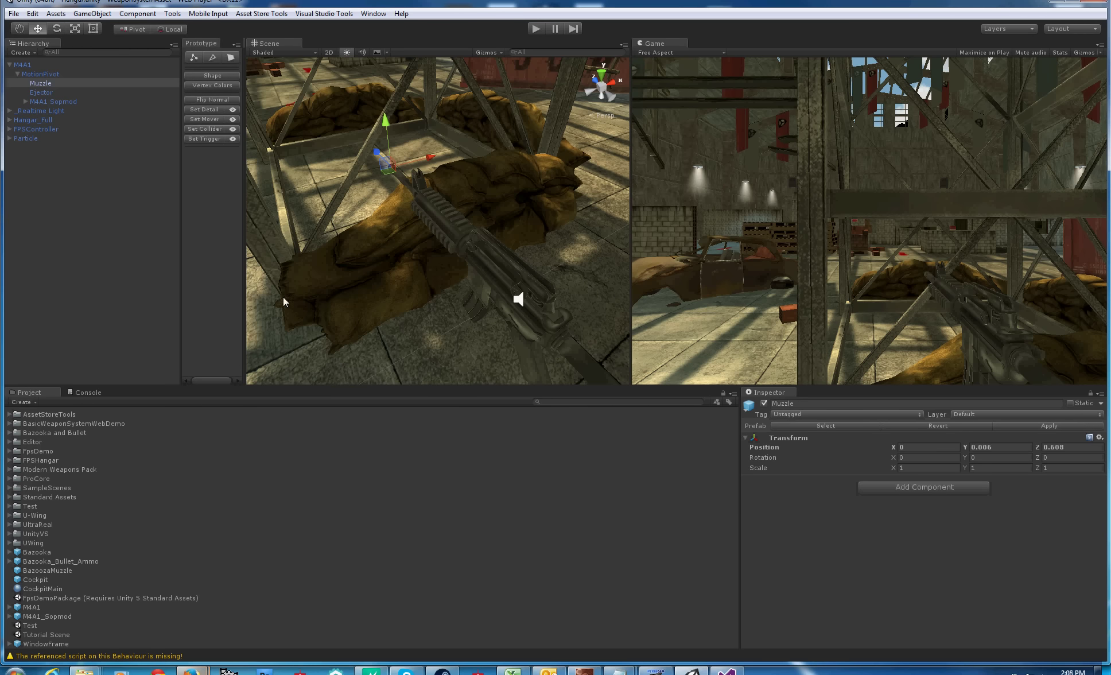
left_click(57, 95)
left_click_drag(482, 275, 694, 232, "alt")
key("e")
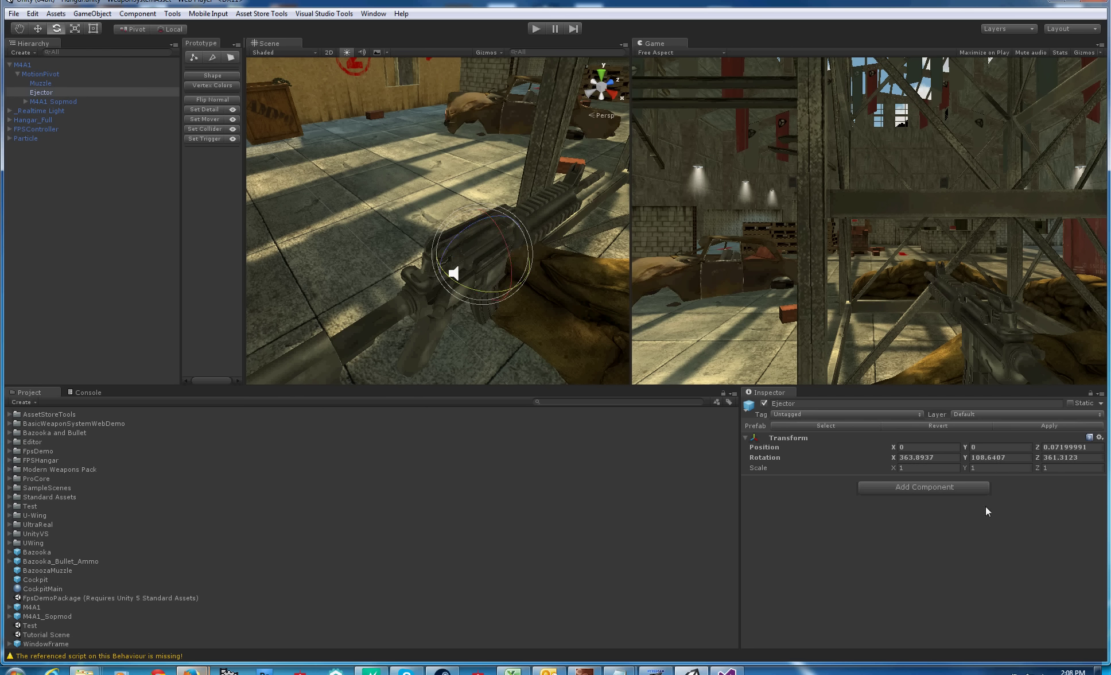
left_click(1019, 456)
type("180w")
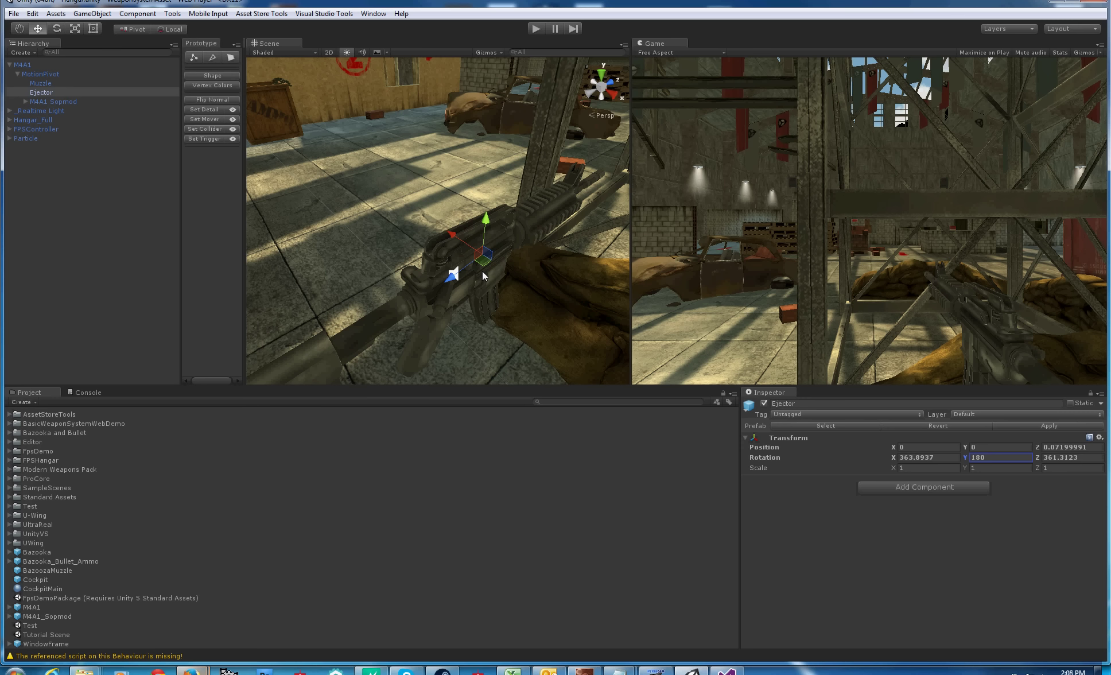
- Rotate the Ejector to about Y 94 and move it to about X 0.002, Y 0.004 and Z 0.097
type("e")
left_click_drag(479, 288, 572, 350)
key("w")
key("e")
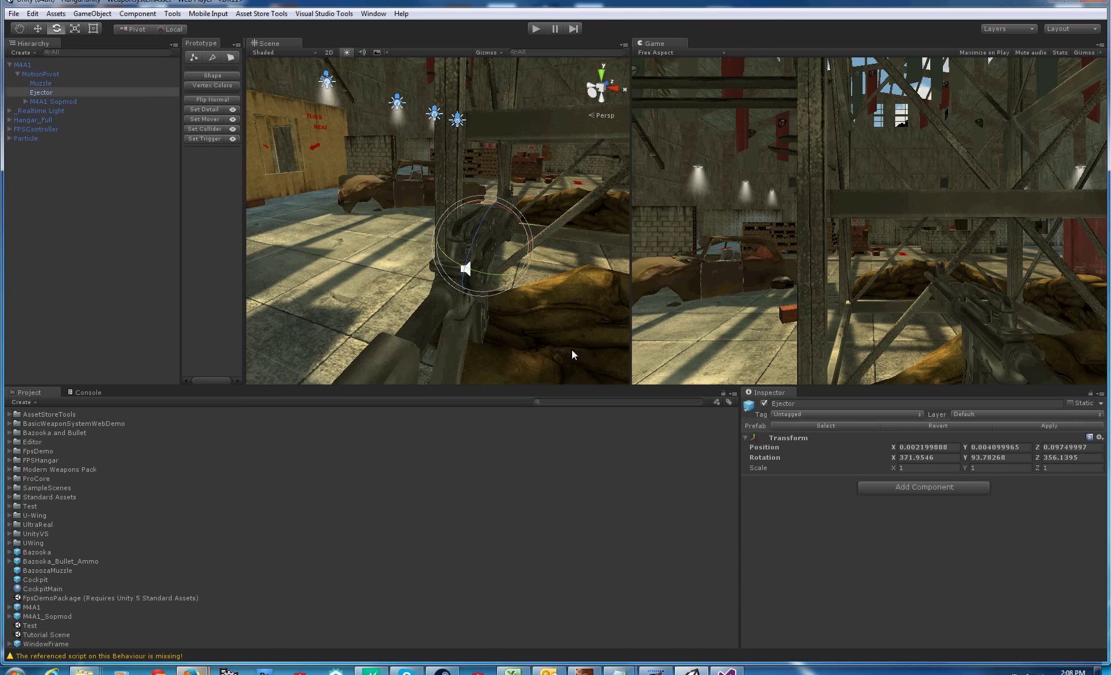
- Apply the changes made to the root M4A1 object to its prefab
left_click(56, 65)
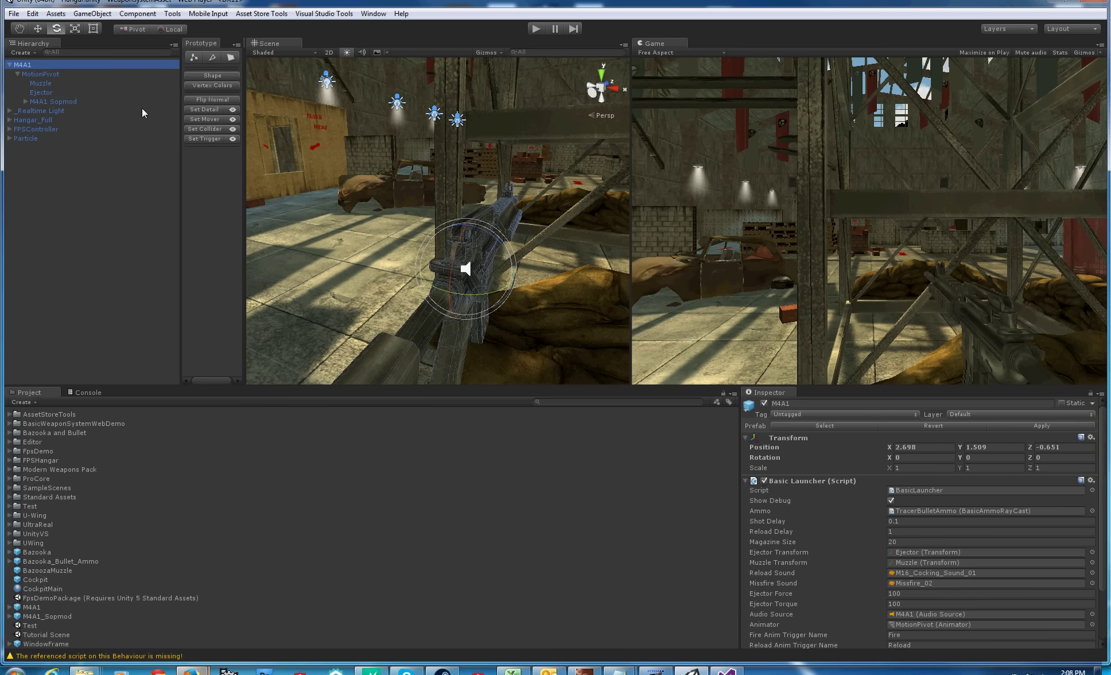
left_click(1037, 426)
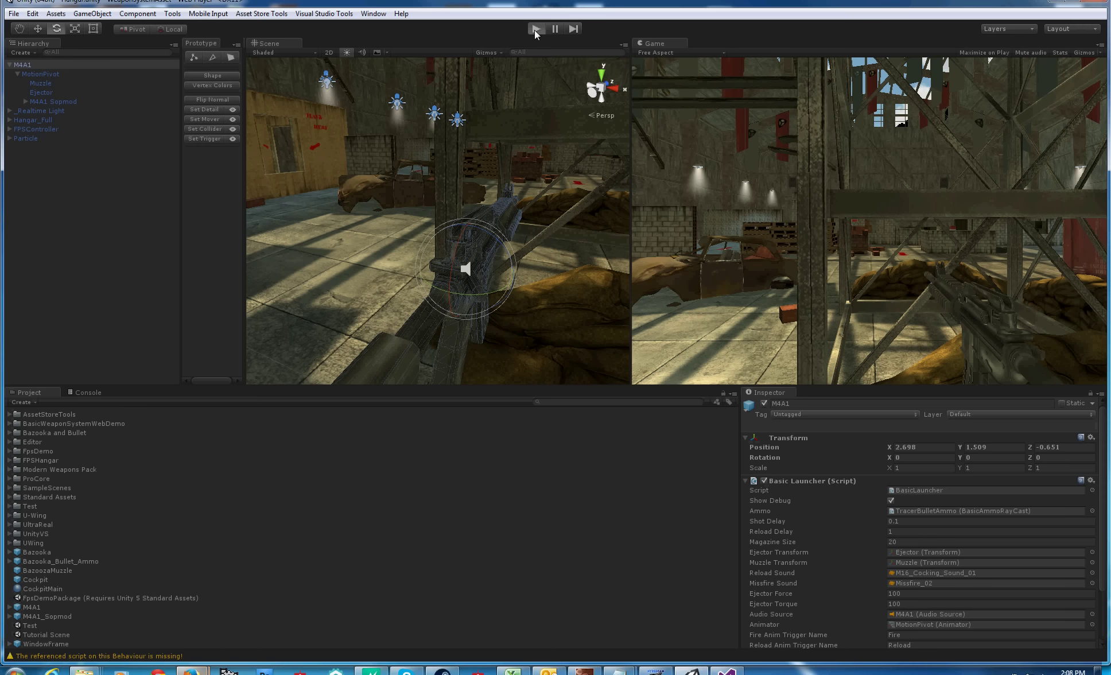
- Play the scene to test firing the unattached M4A1, and stop playback
left_click(962, 283)
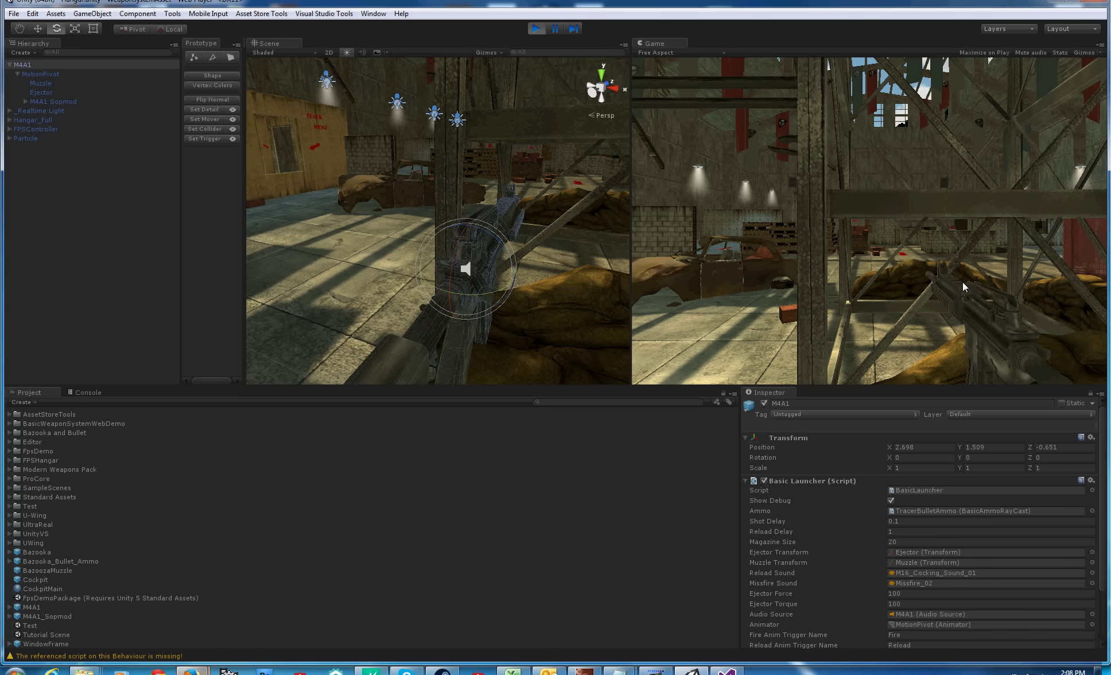
left_click(915, 293)
left_click(895, 299)
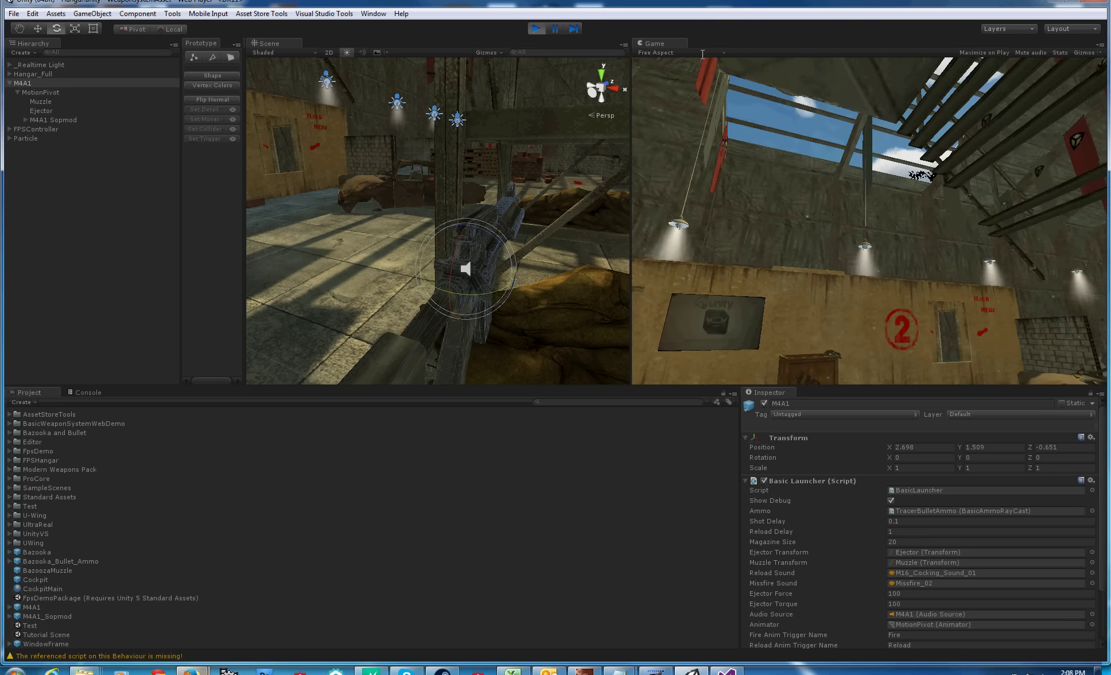
left_click(536, 29)
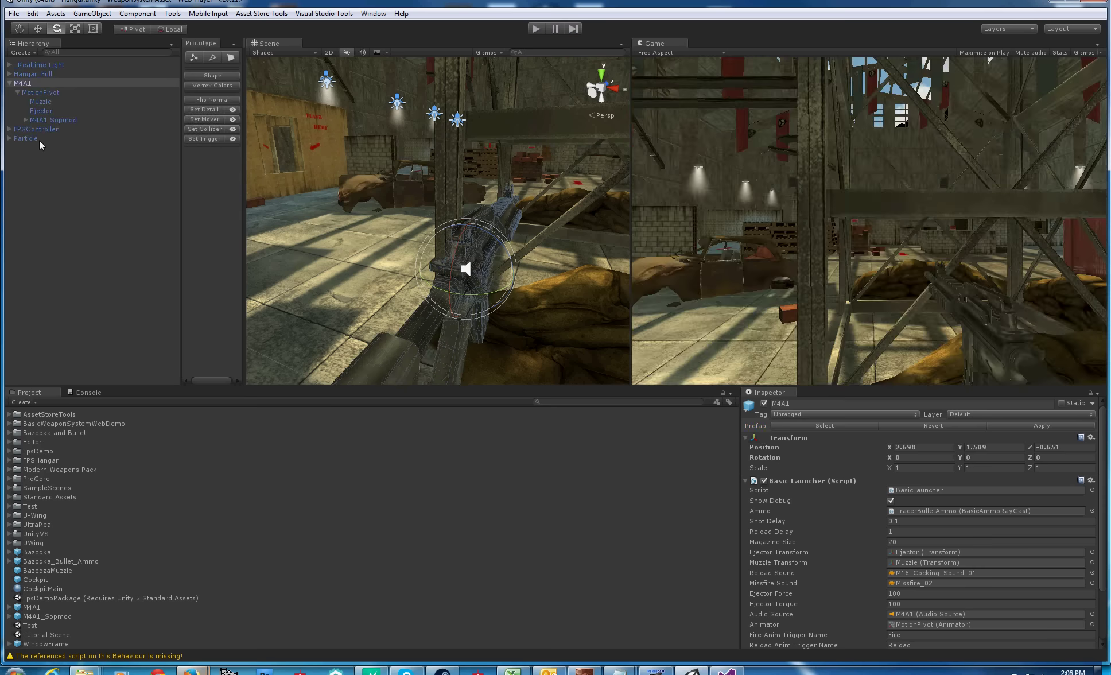
- Make M4A1 a child of FirstPersonCharacter under the FPSController
left_click(10, 130)
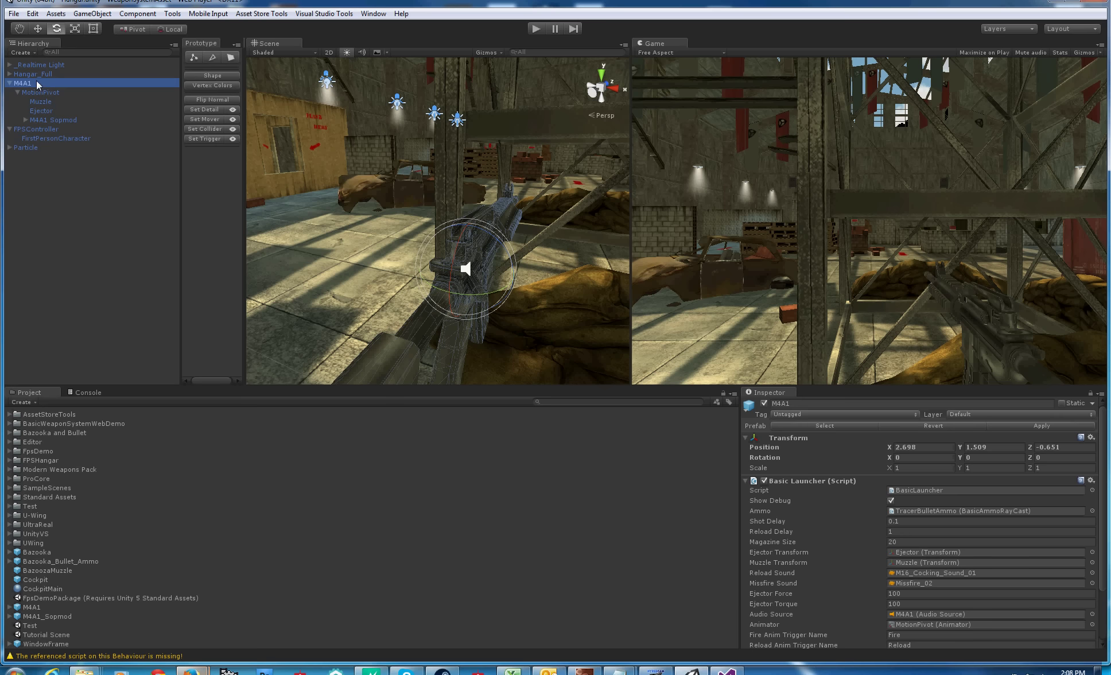
left_click_drag(37, 80, 41, 137)
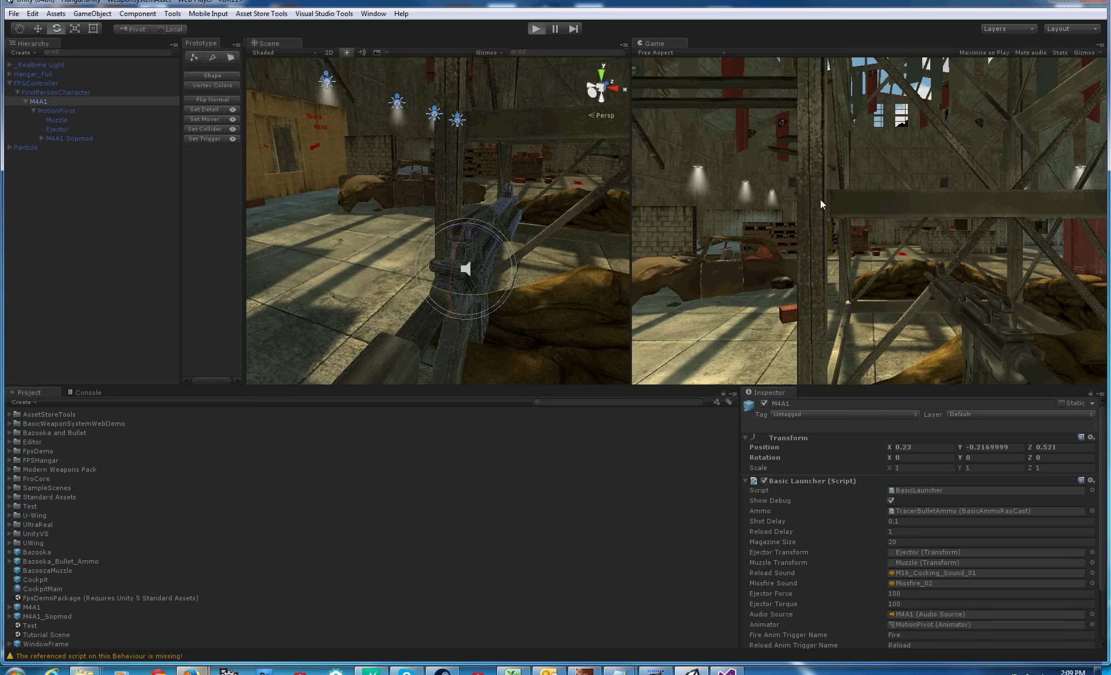
- Play the scene to test walking and shooting with the M4A1 attached to the character, and stop playback
left_click(820, 199)
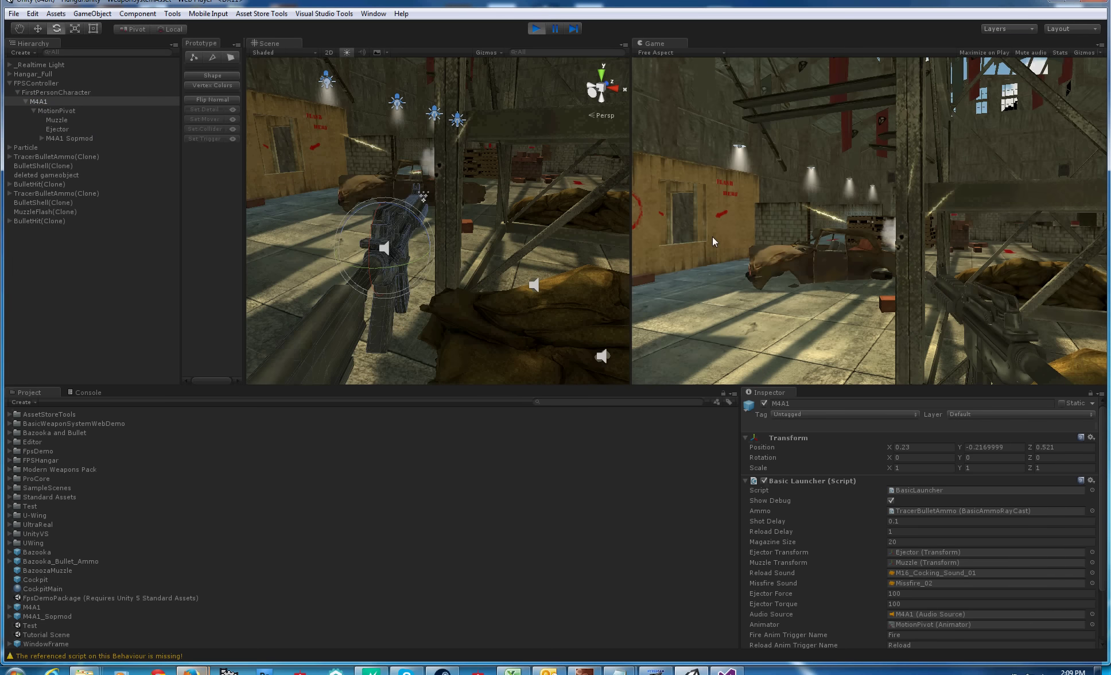
left_click(581, 310)
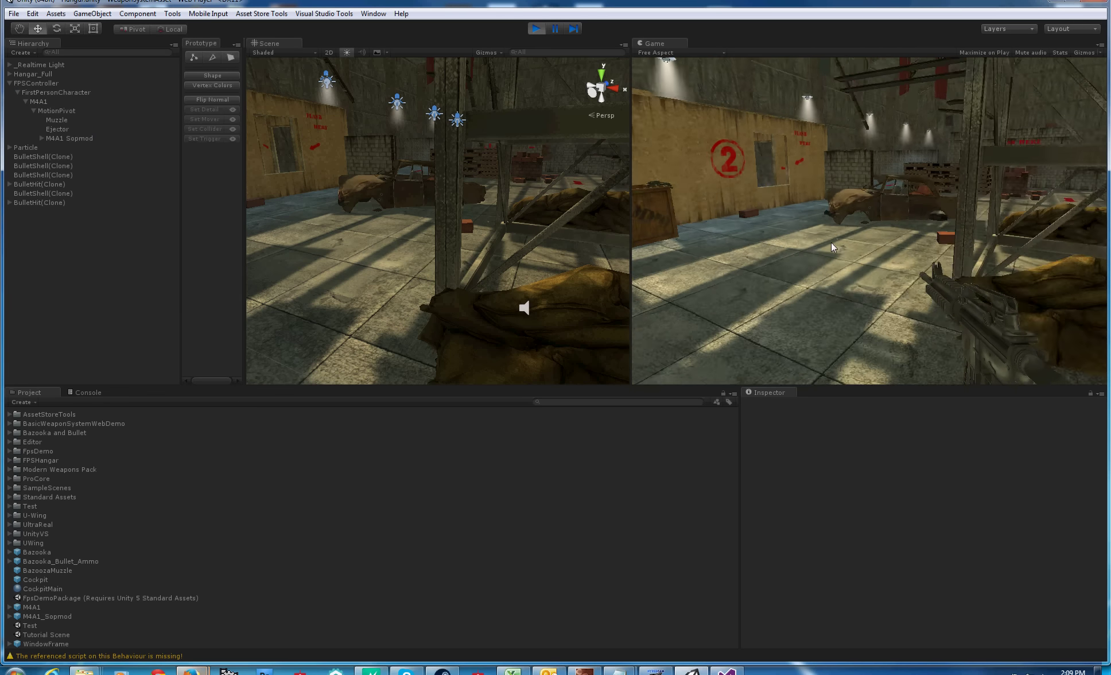
left_click(857, 238)
mouse_move(857, 239)
left_mouse_down()
mouse_move(1068, 255)
mouse_move(992, 274)
left_mouse_up()
key("w")
key("s")
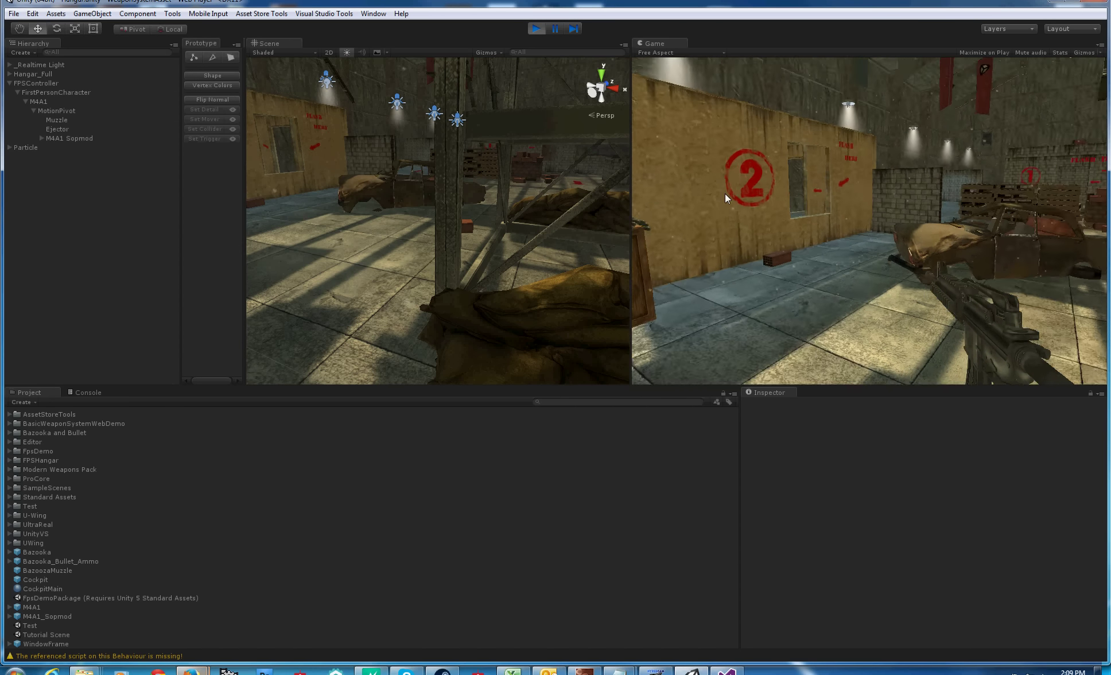
left_click(535, 28)
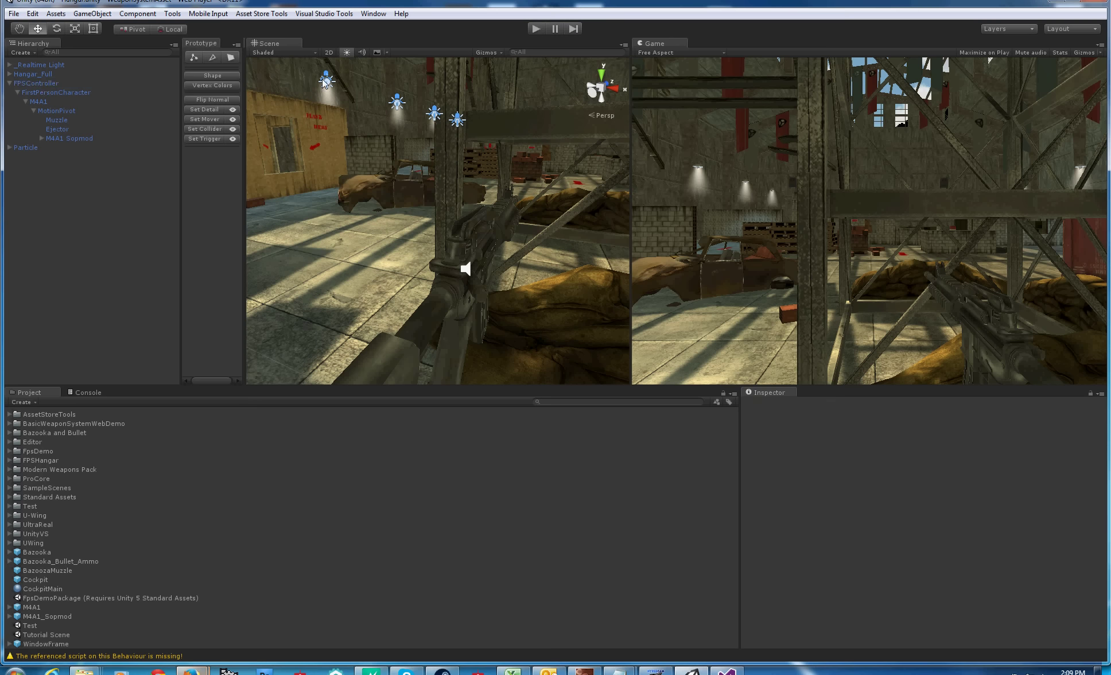
- Set the M4A1 Basic Launcher's Shot Delay to 0.25 and its Magazine Size to 50
left_click(44, 83)
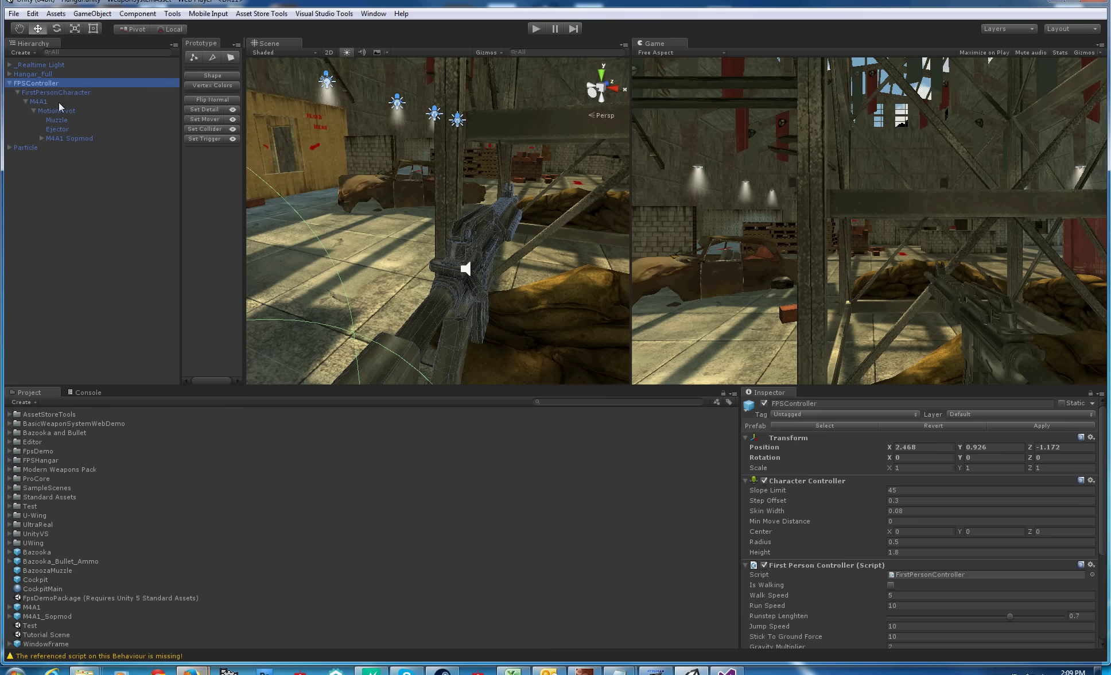
left_click(52, 90)
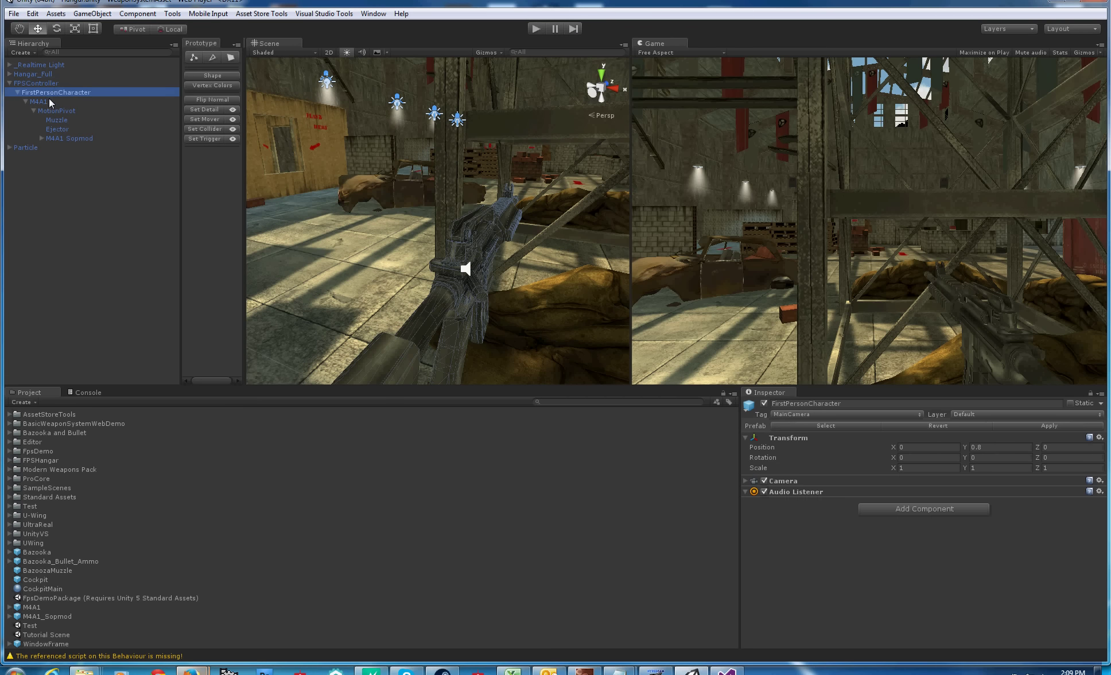
left_click(49, 101)
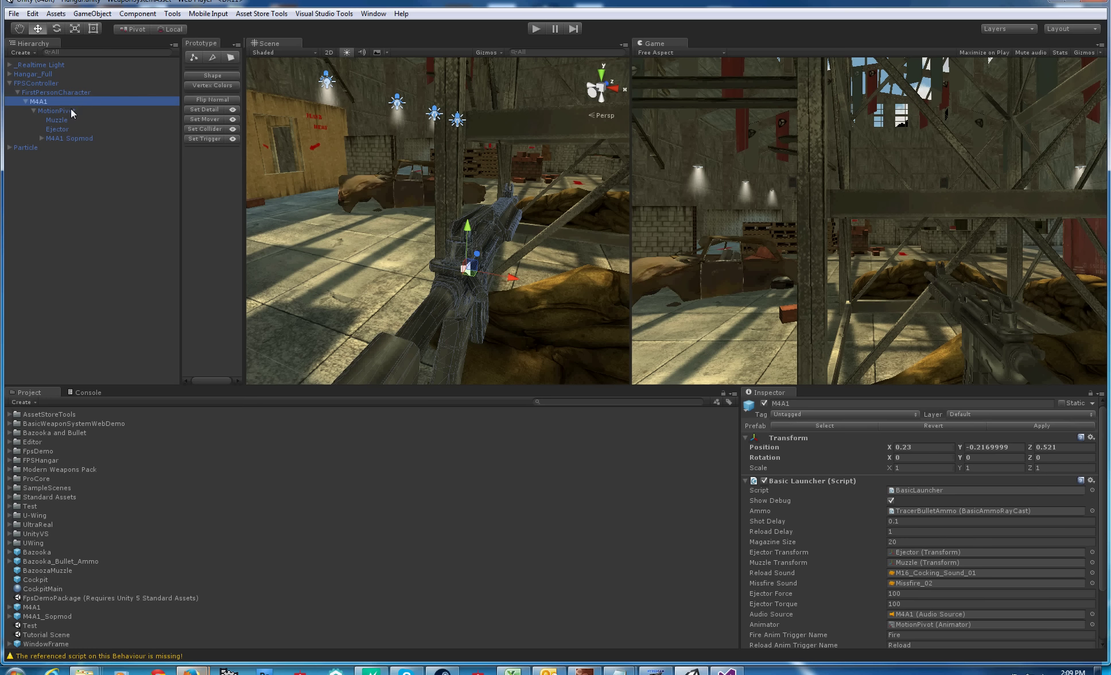
left_click(71, 109)
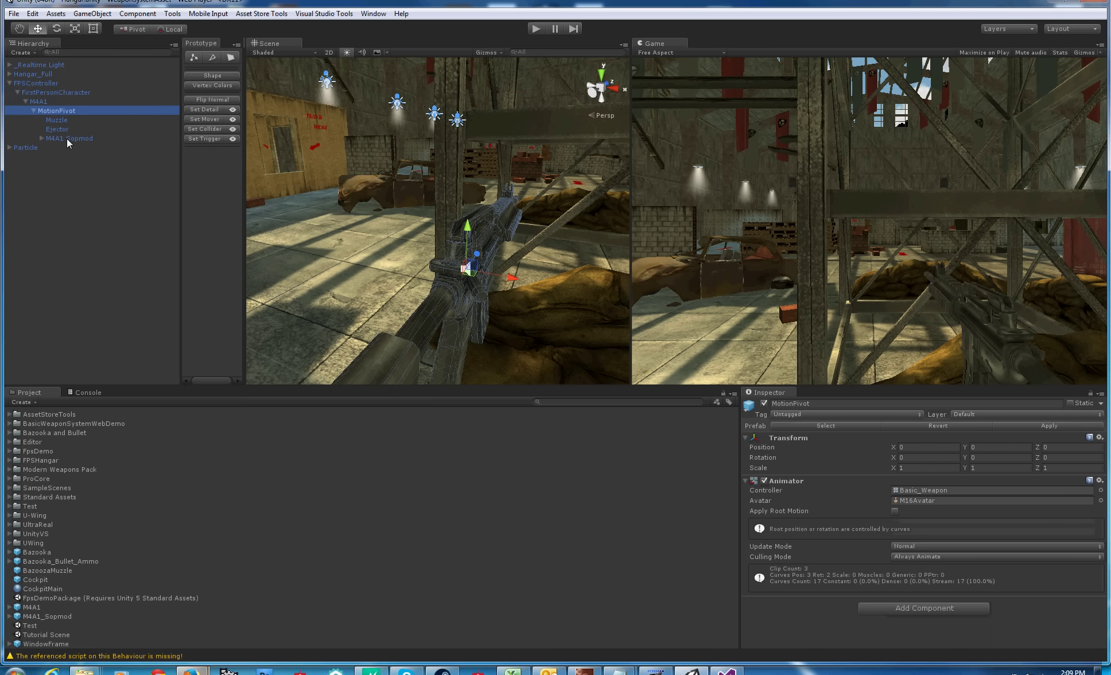
left_click(36, 101)
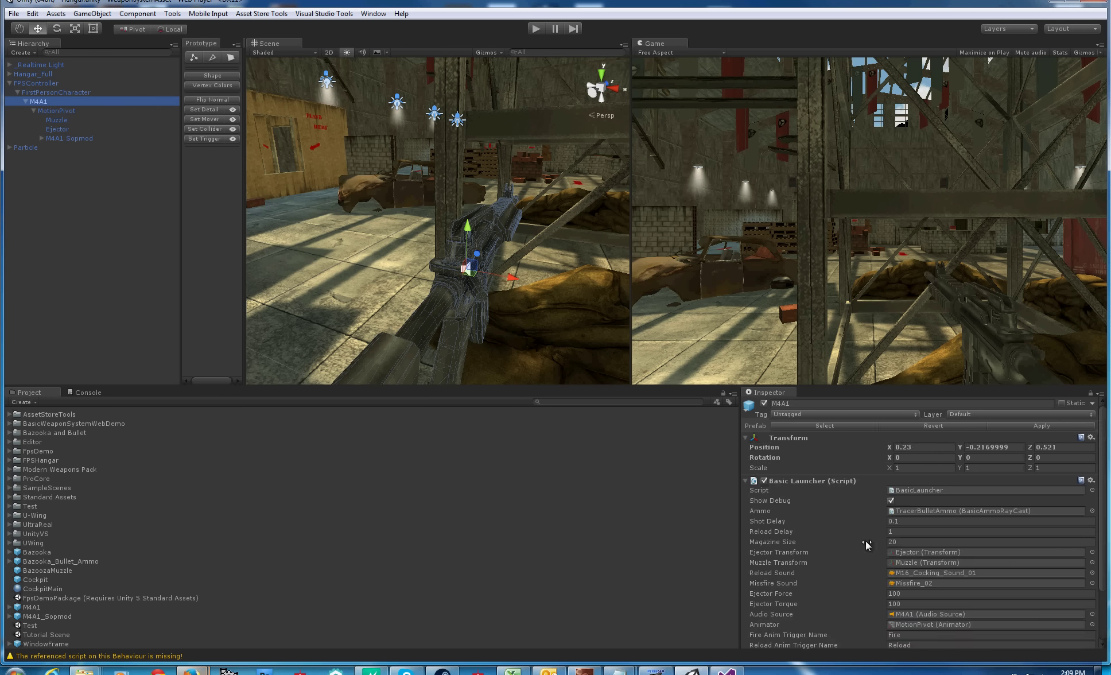
scroll(866, 533, "down", 2)
left_click(904, 486)
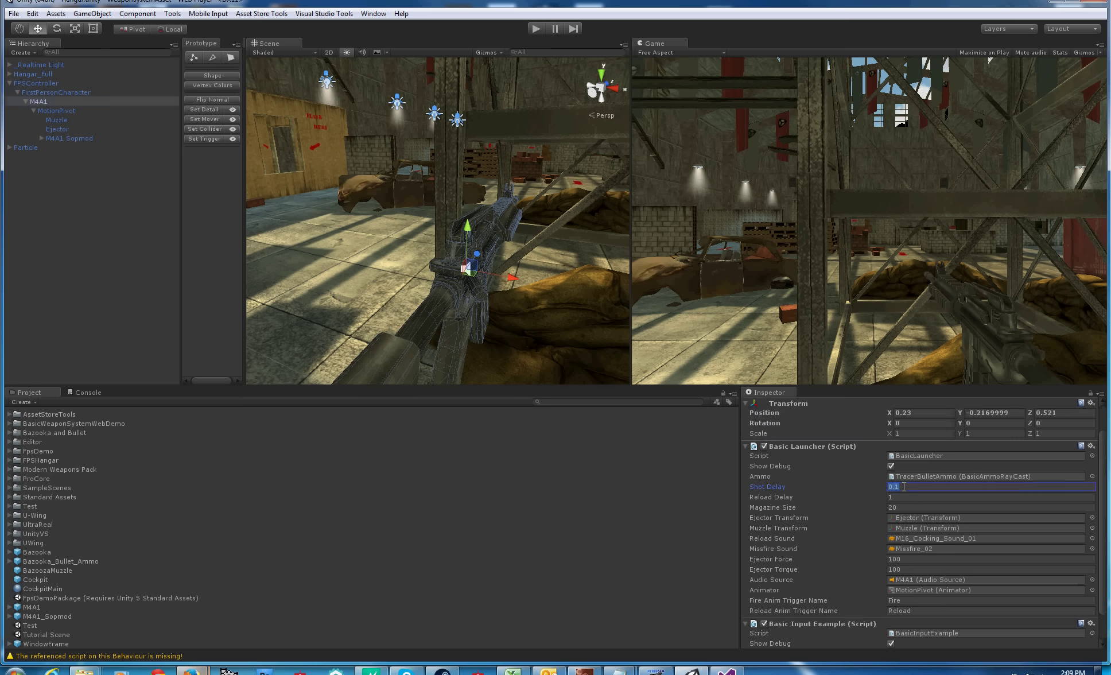
type(".")
left_click(907, 497)
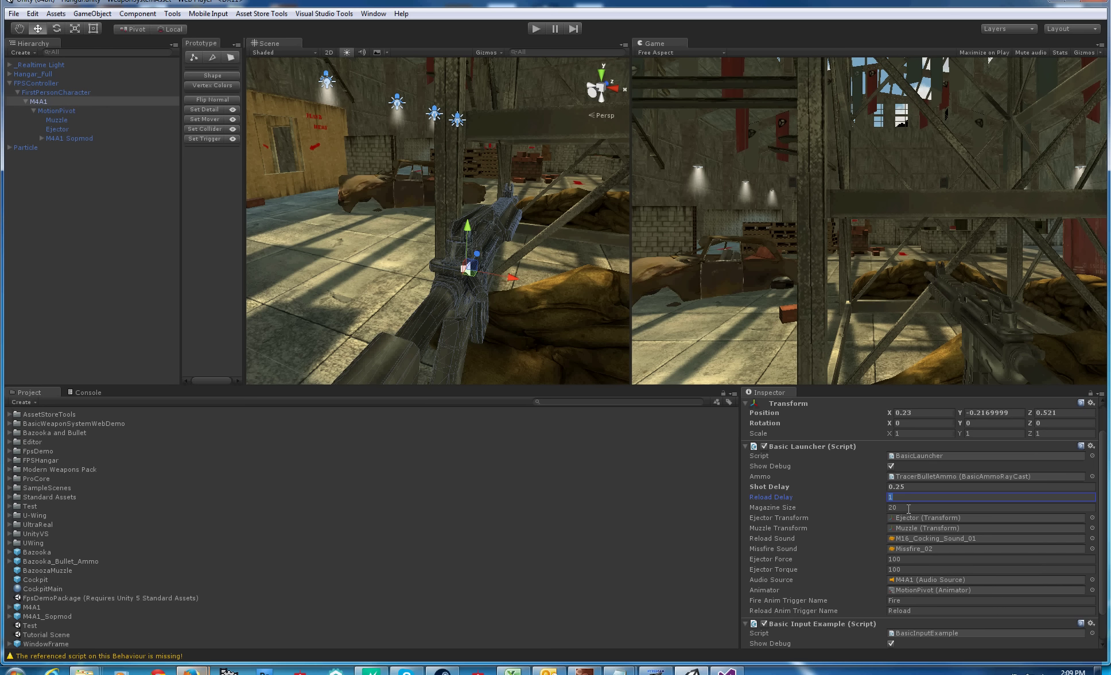
left_click(907, 508)
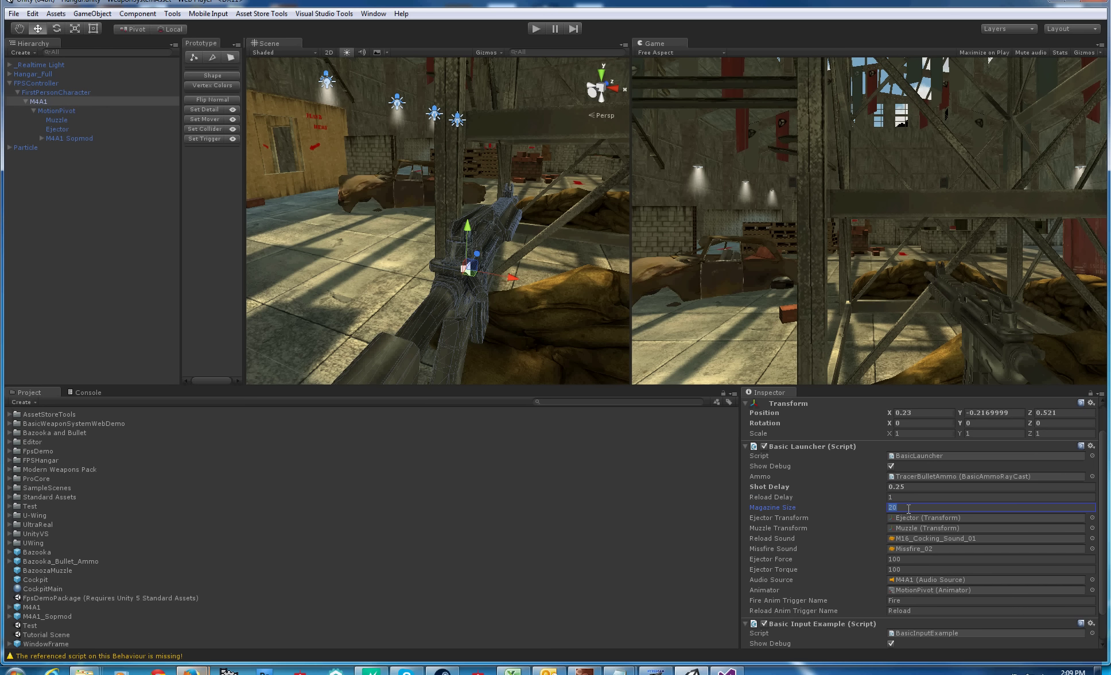
type("5")
- Play the scene to test the M4A1's slower fire rate and larger magazine, and stop playback
left_click(534, 29)
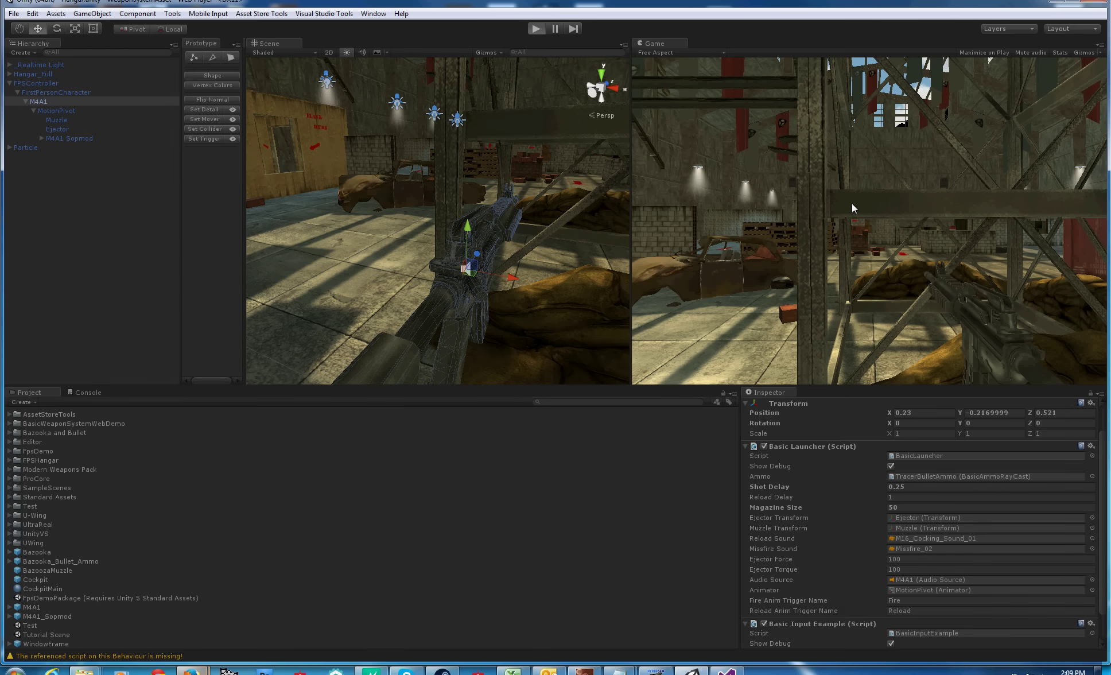
left_click(851, 203)
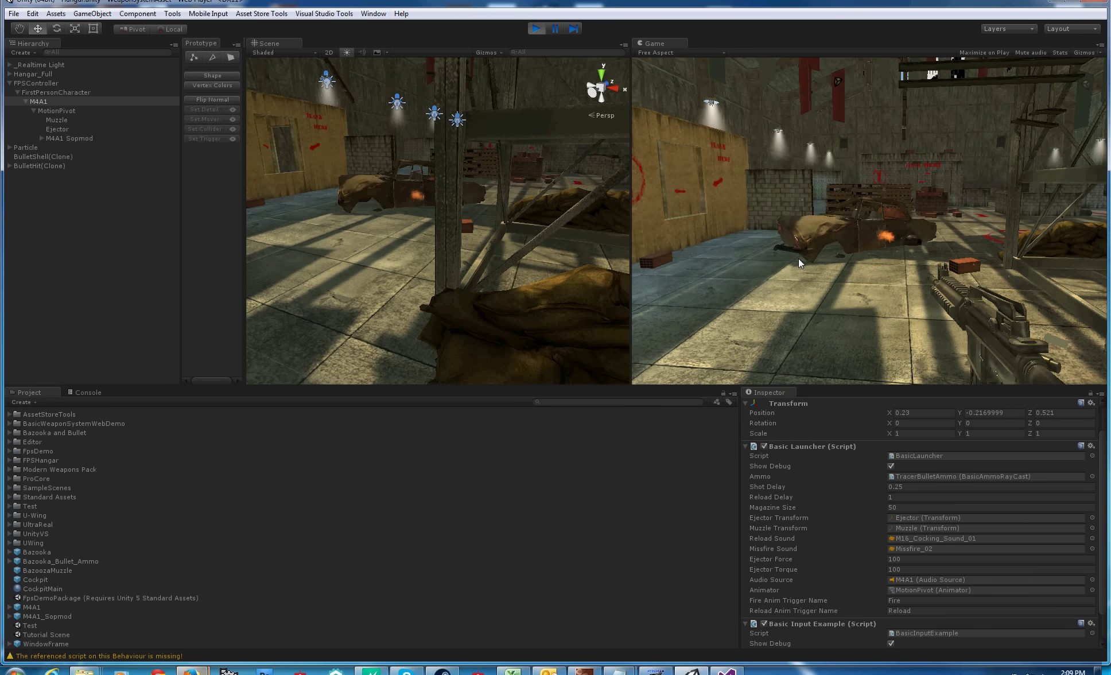
left_click_drag(799, 258, 799, 259)
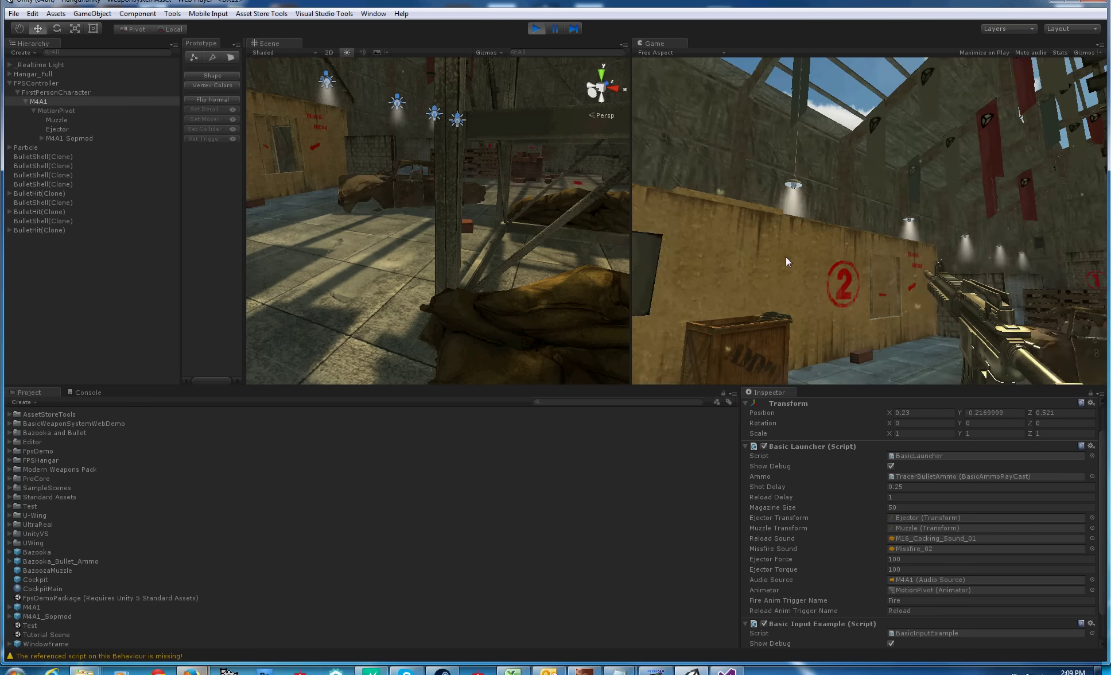
left_click(534, 28)
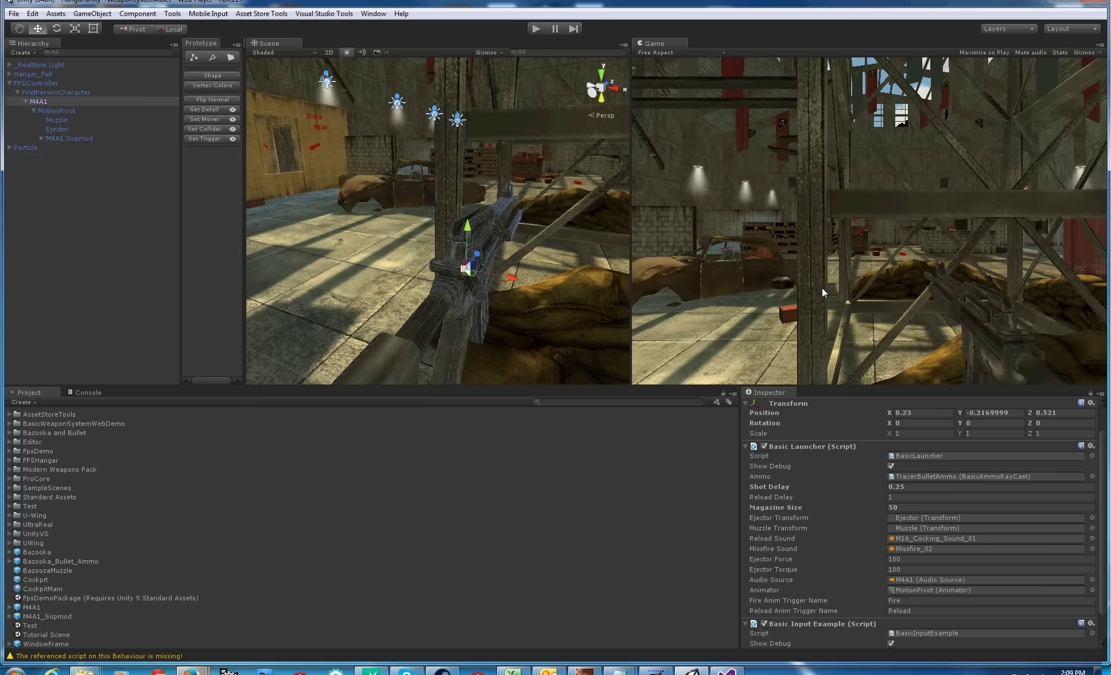